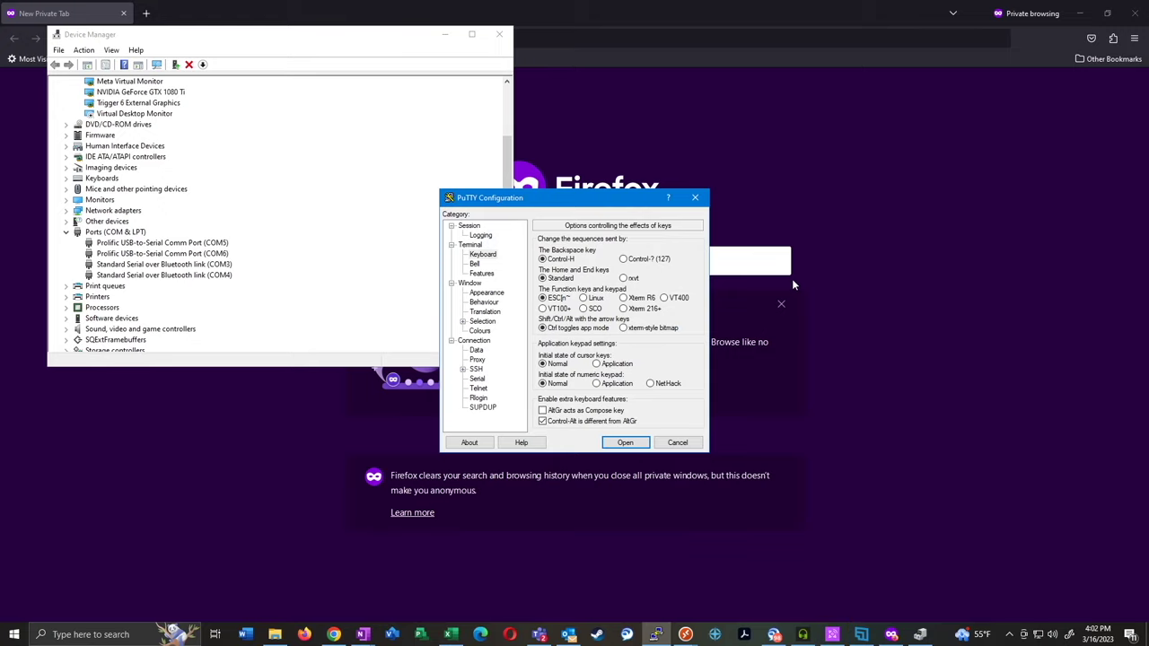
Open the PuTTY serial session to the switch on COM5
{"action": "left_click", "coordinate": [624, 442]}
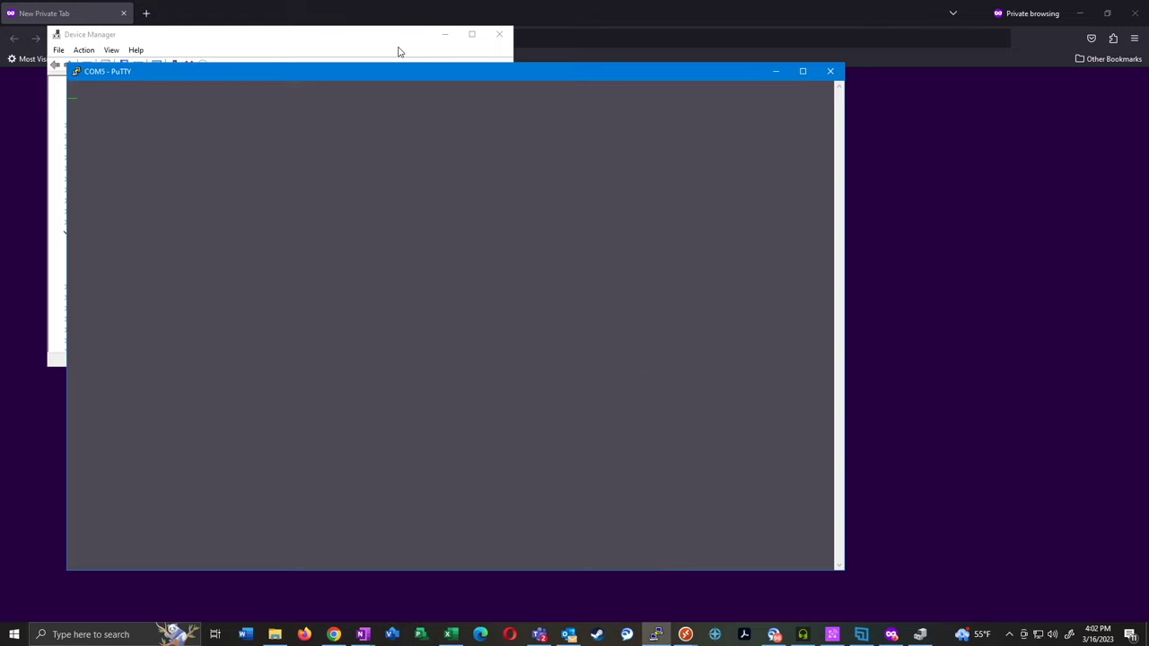
Maximize the console and log in with the default username and password to reach the credential-change prompt
{"action": "double_click", "coordinate": [416, 70]}
{"action": "key", "text": "Return"}
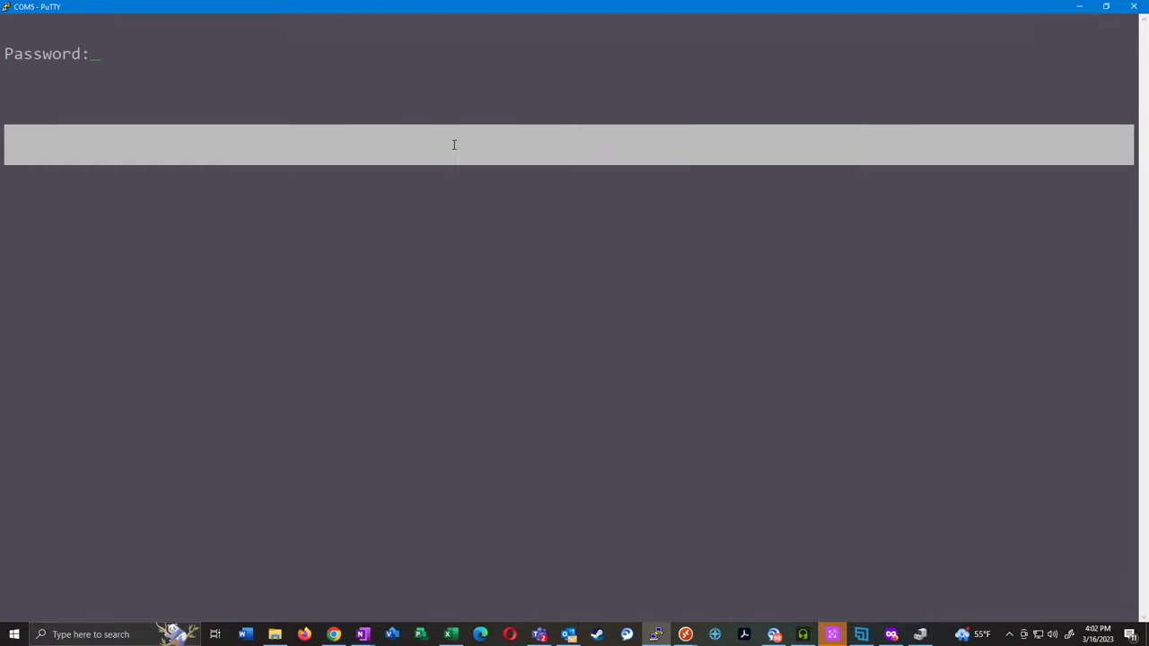
{"action": "key", "text": "Return"}
{"action": "key", "text": "Return"}
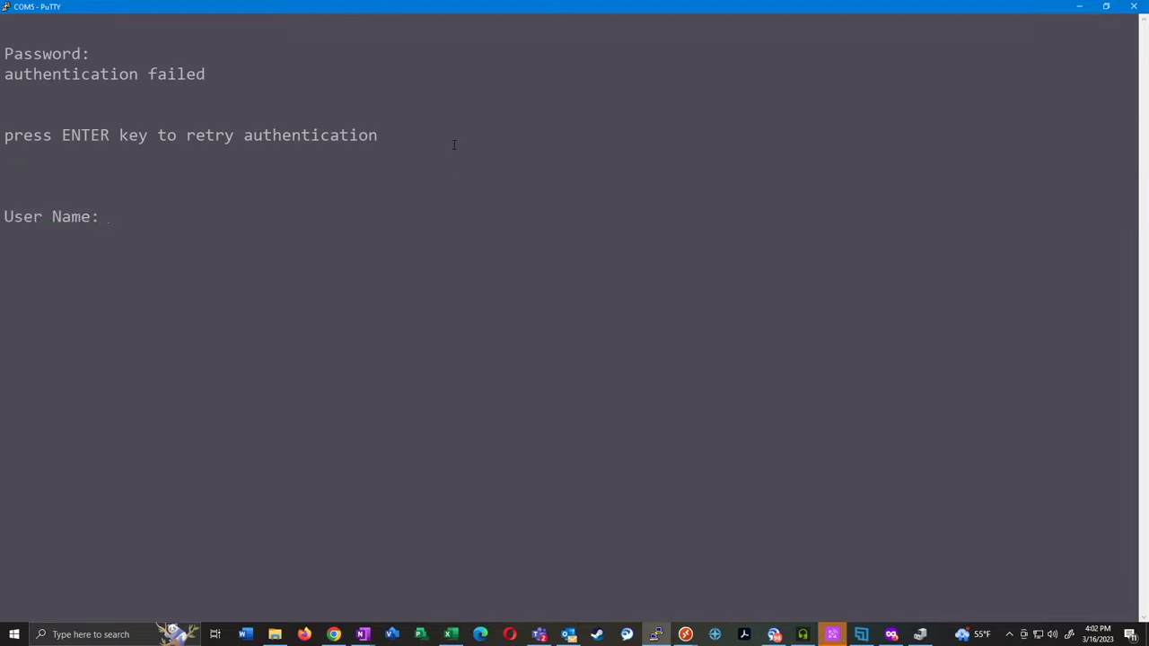
{"action": "key", "text": "BackSpace"}
{"action": "key", "text": "BackSpace"}
{"action": "key", "text": "BackSpace"}
{"action": "key", "text": "BackSpace"}
{"action": "key", "text": "BackSpace"}
{"action": "key", "text": "Return"}
{"action": "key", "text": "Return"}
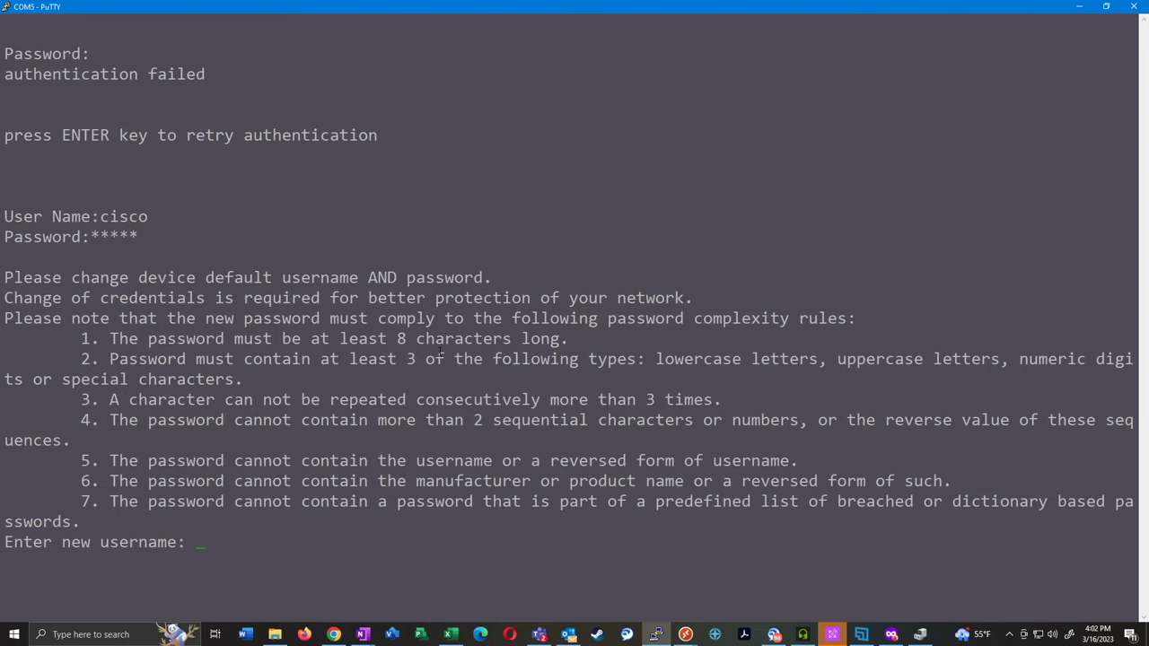
{"action": "key", "text": "Return"}
{"action": "key", "text": "Return"}
{"action": "key", "text": "Return"}
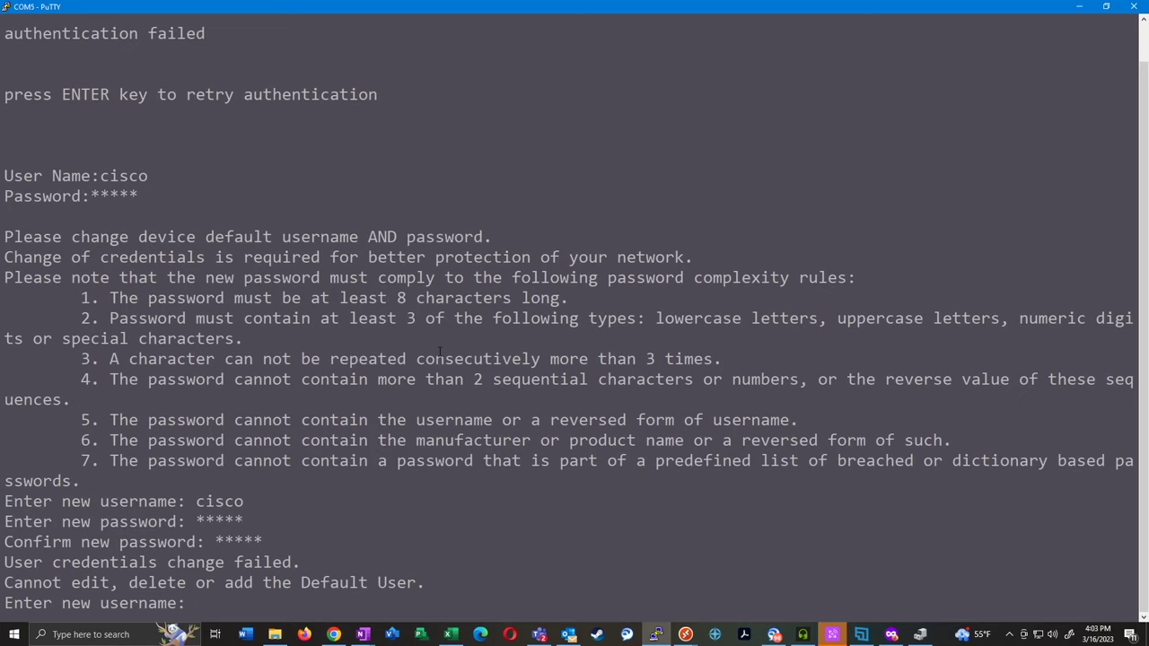
Try new username admin with candidate passwords, which the switch rejects under its complexity rules
{"action": "type", "text": "admin"}
{"action": "key", "text": "Return"}
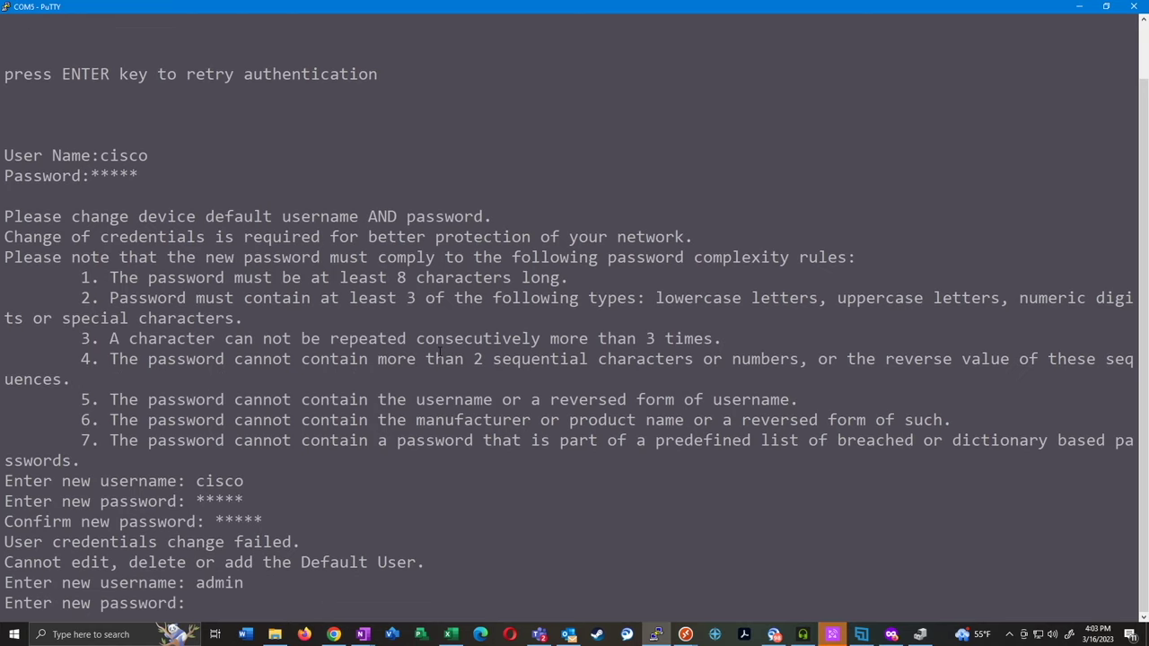
{"action": "type", "text": "********"}
{"action": "key", "text": "Return"}
{"action": "type", "text": "********"}
{"action": "key", "text": "Return"}
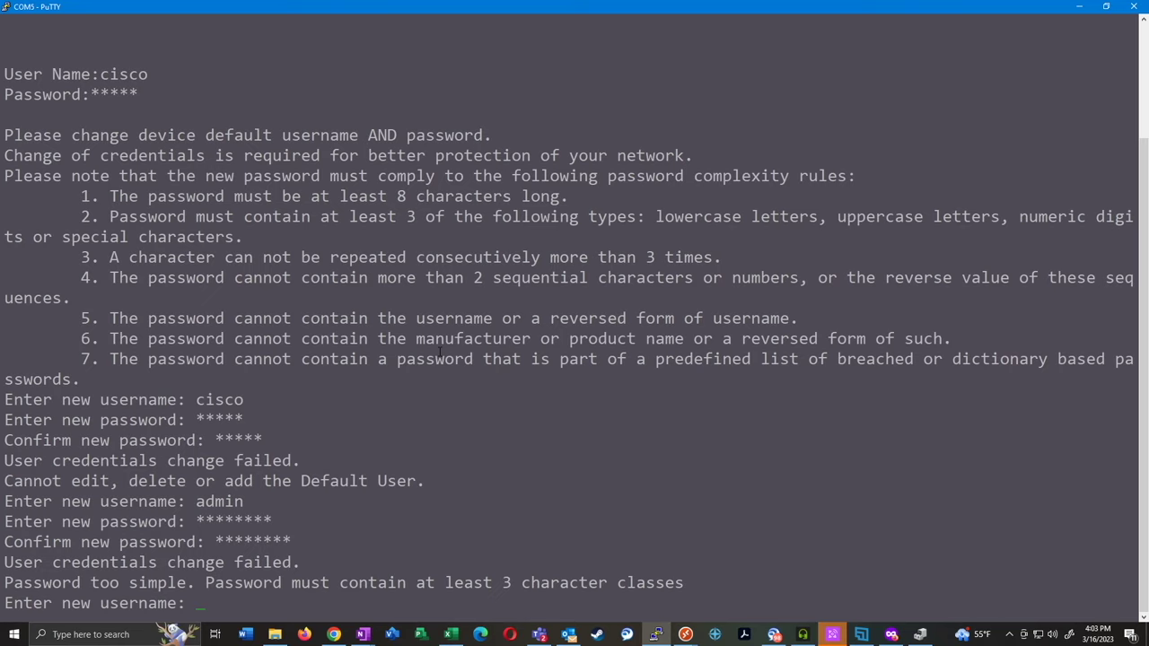
{"action": "type", "text": "admin"}
{"action": "key", "text": "Return"}
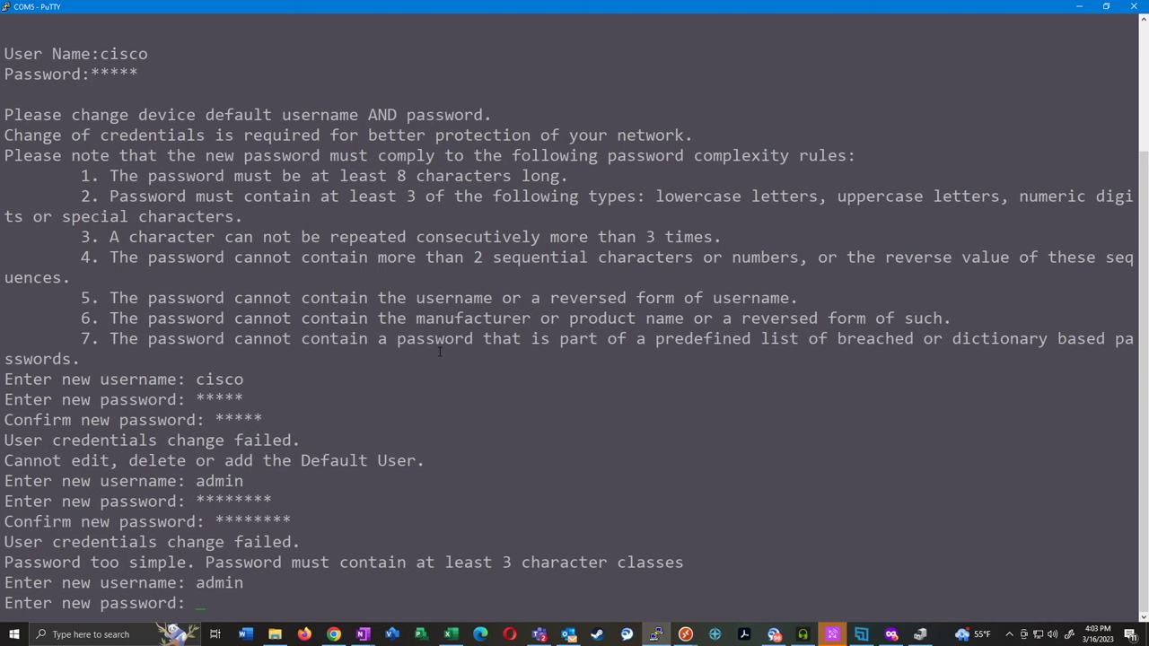
{"action": "type", "text": "**"}
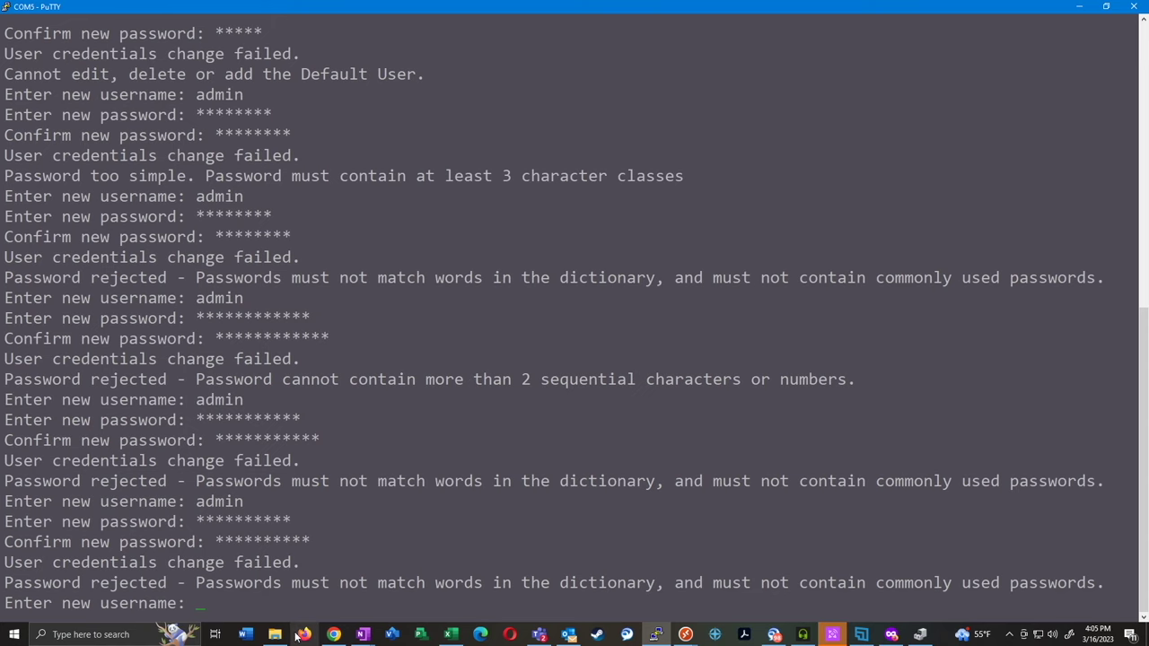
Copy a generated password from Norton Password Generator in Firefox and return to PuTTY
{"action": "left_click", "coordinate": [891, 635]}
{"action": "left_click", "coordinate": [406, 38]}
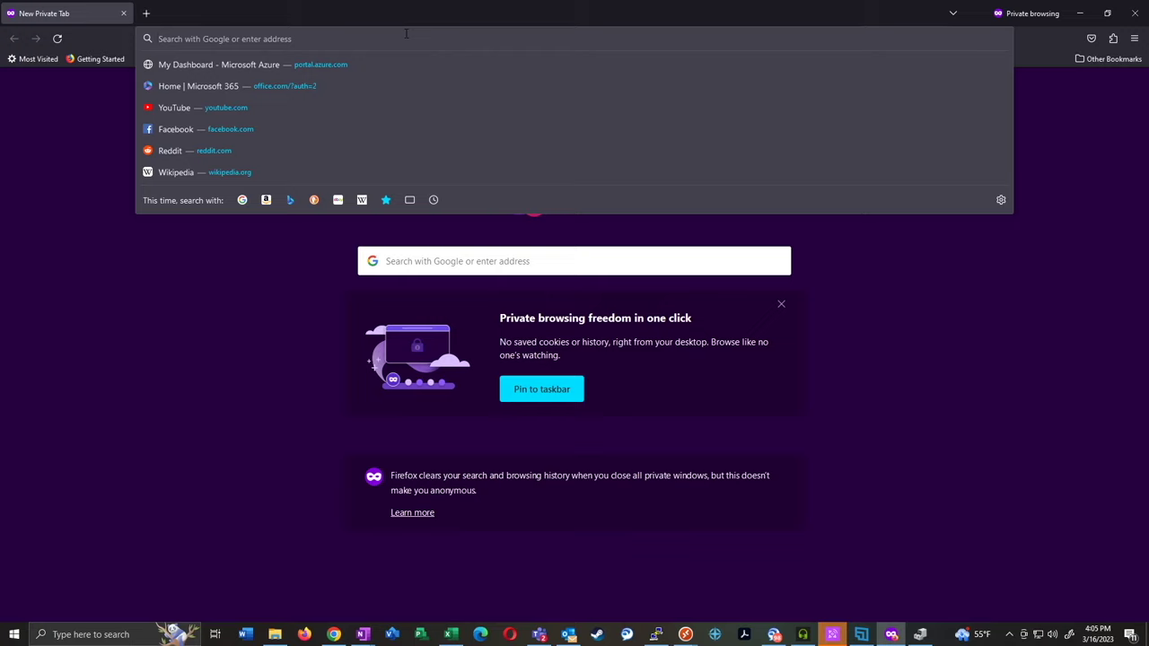
{"action": "type", "text": "no"}
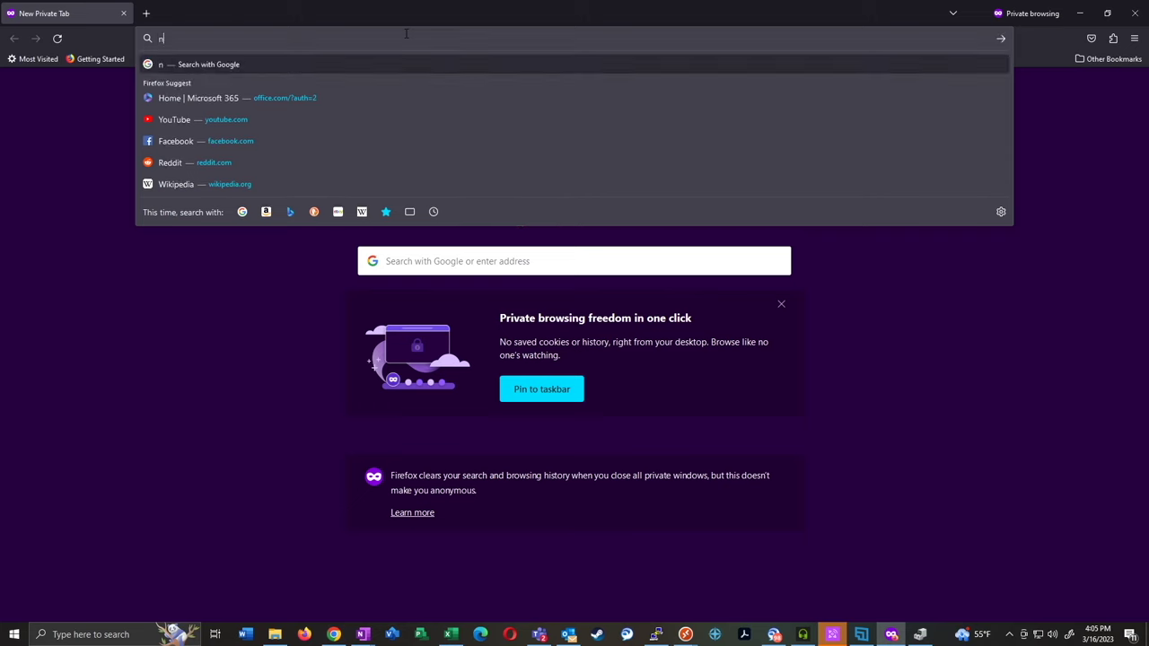
{"action": "type", "text": "r"}
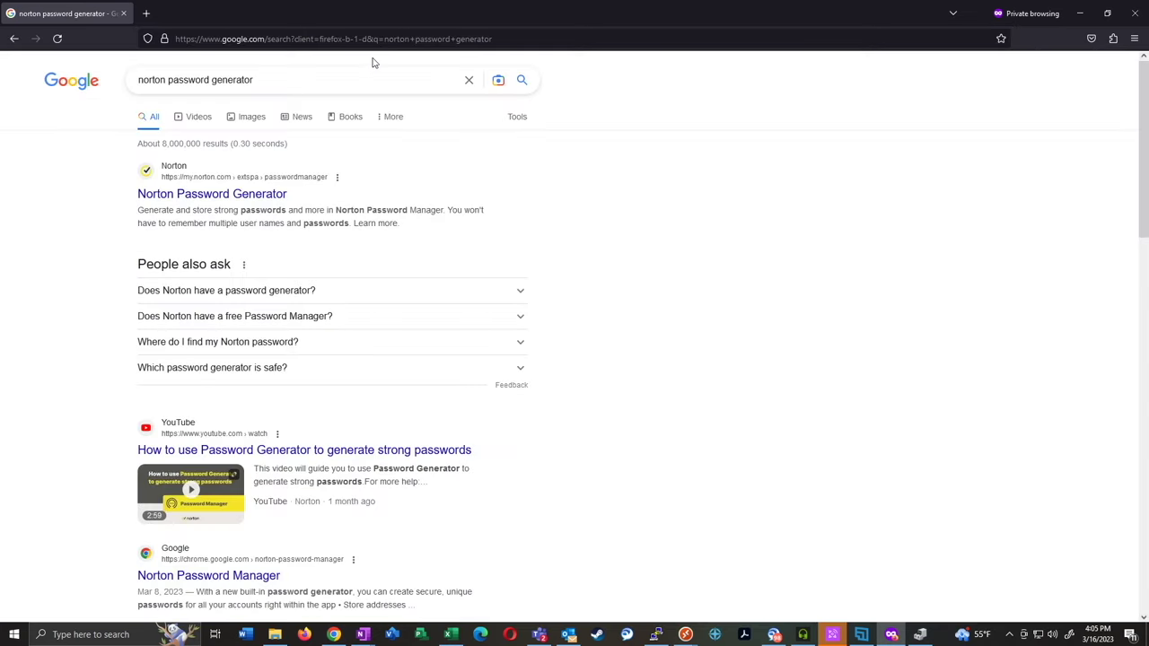
{"action": "left_click", "coordinate": [231, 199]}
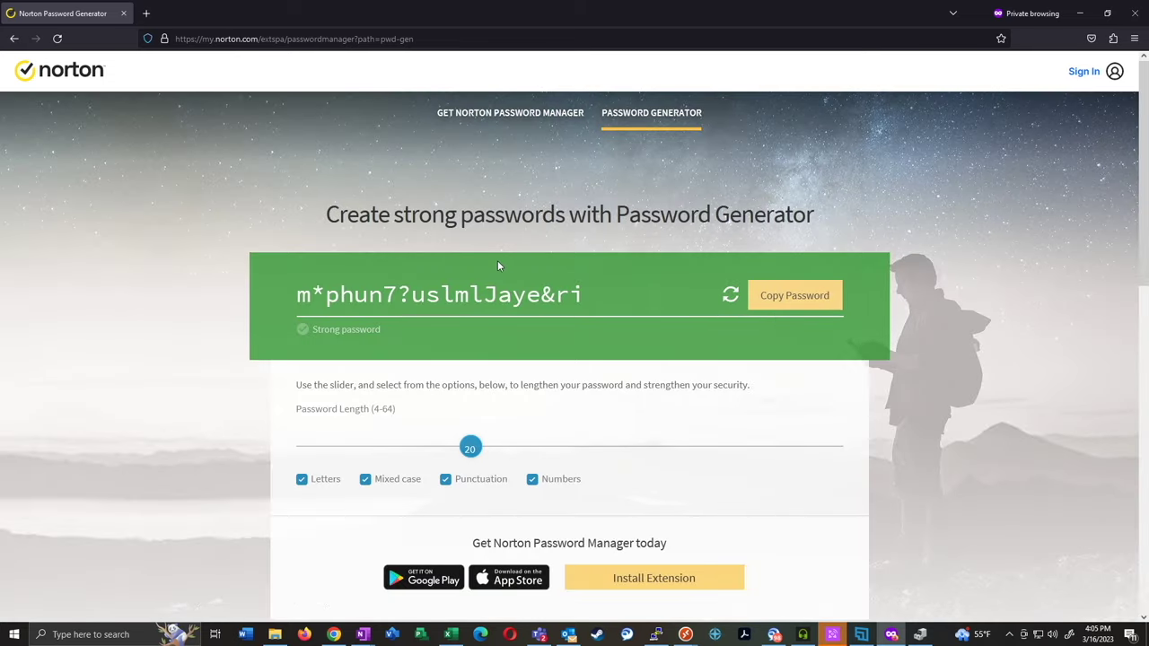
{"action": "left_click", "coordinate": [785, 296]}
{"action": "key", "text": "alt+Tab"}
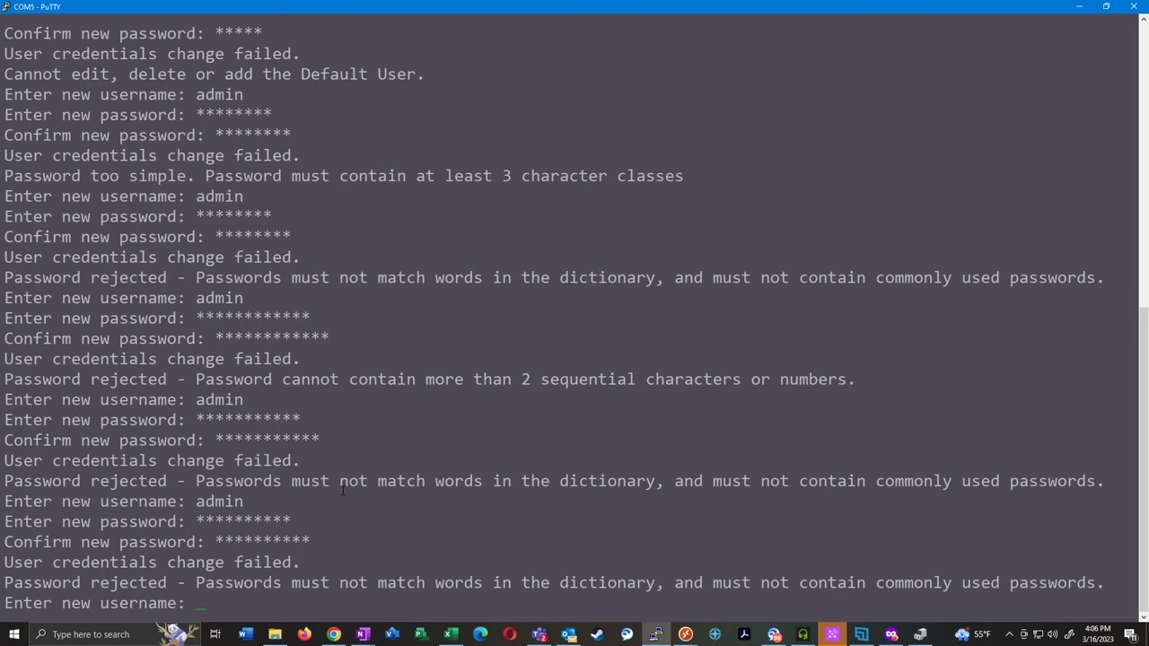
Set username admin with the pasted generated password, then enter global configuration mode with conf t
{"action": "type", "text": "cisco"}
{"action": "key", "text": "BackSpace"}
{"action": "key", "text": "BackSpace"}
{"action": "key", "text": "BackSpace"}
{"action": "key", "text": "BackSpace"}
{"action": "key", "text": "BackSpace"}
{"action": "type", "text": "admin"}
{"action": "key", "text": "Return"}
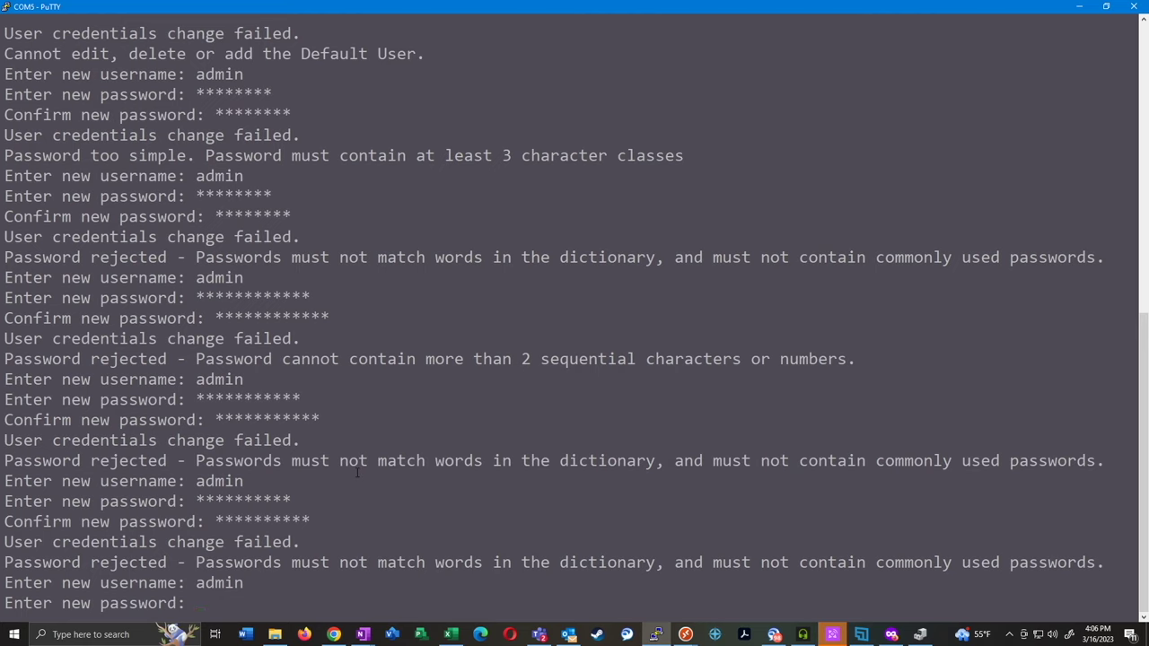
{"action": "right_click", "coordinate": [357, 473]}
{"action": "key", "text": "Return"}
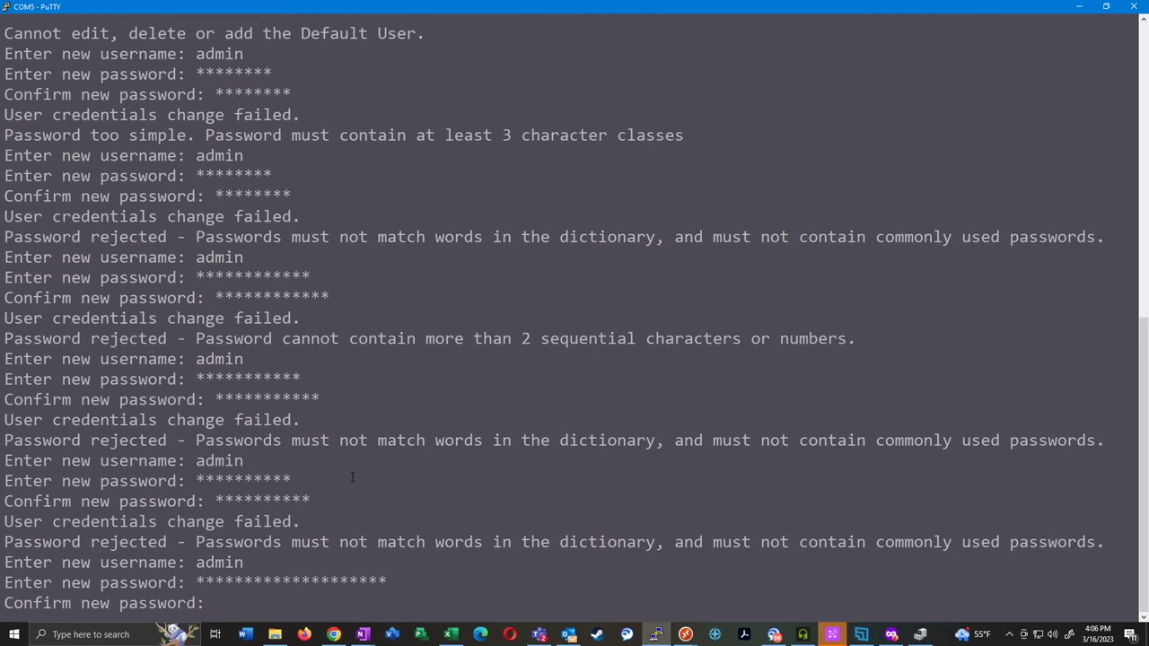
{"action": "right_click", "coordinate": [352, 477]}
{"action": "key", "text": "Return"}
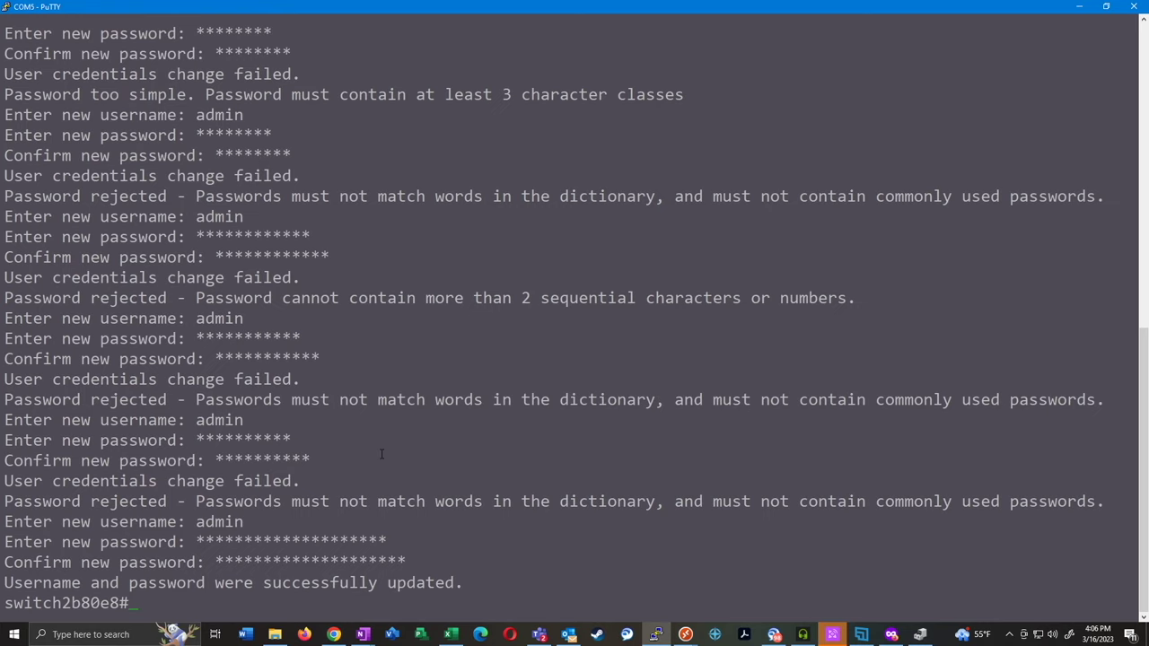
{"action": "type", "text": "conf t"}
{"action": "key", "text": "Return"}
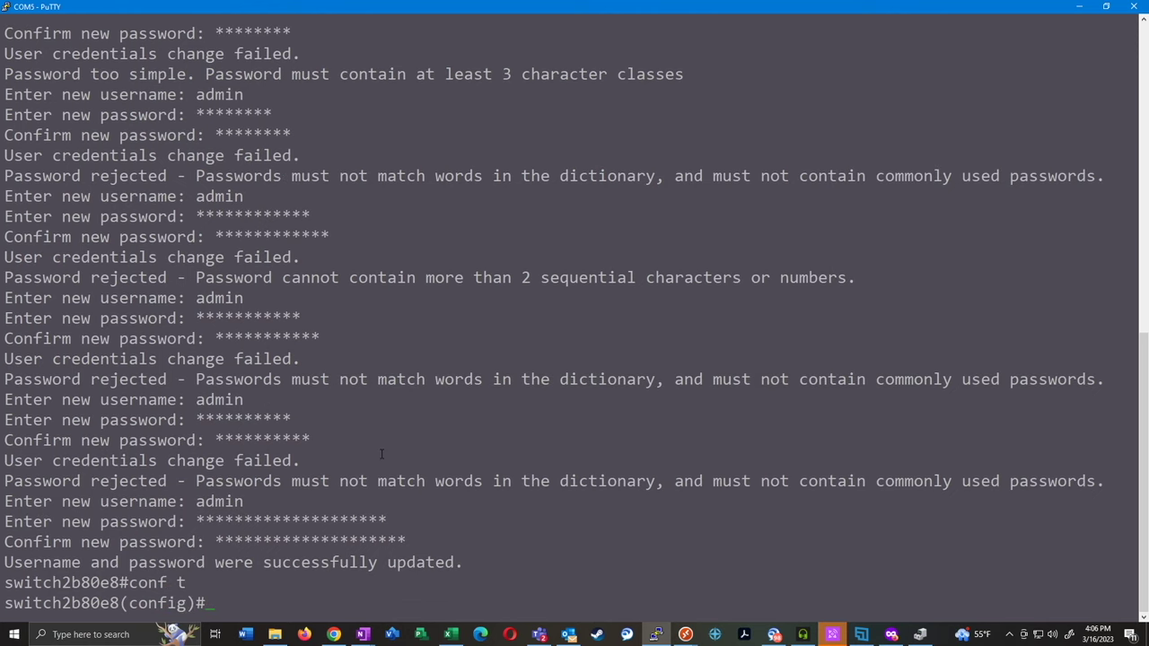
Set the switch hostname to Core-01, then to Core-Switch-01
{"action": "type", "text": "hostname Core-01"}
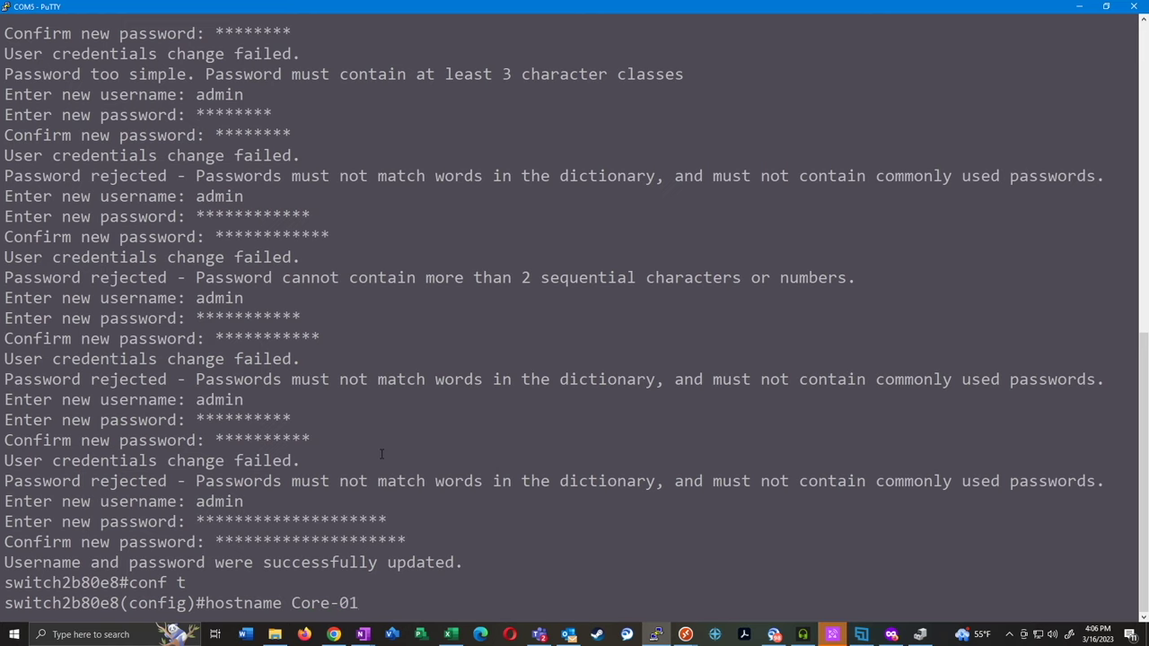
{"action": "key", "text": "Return"}
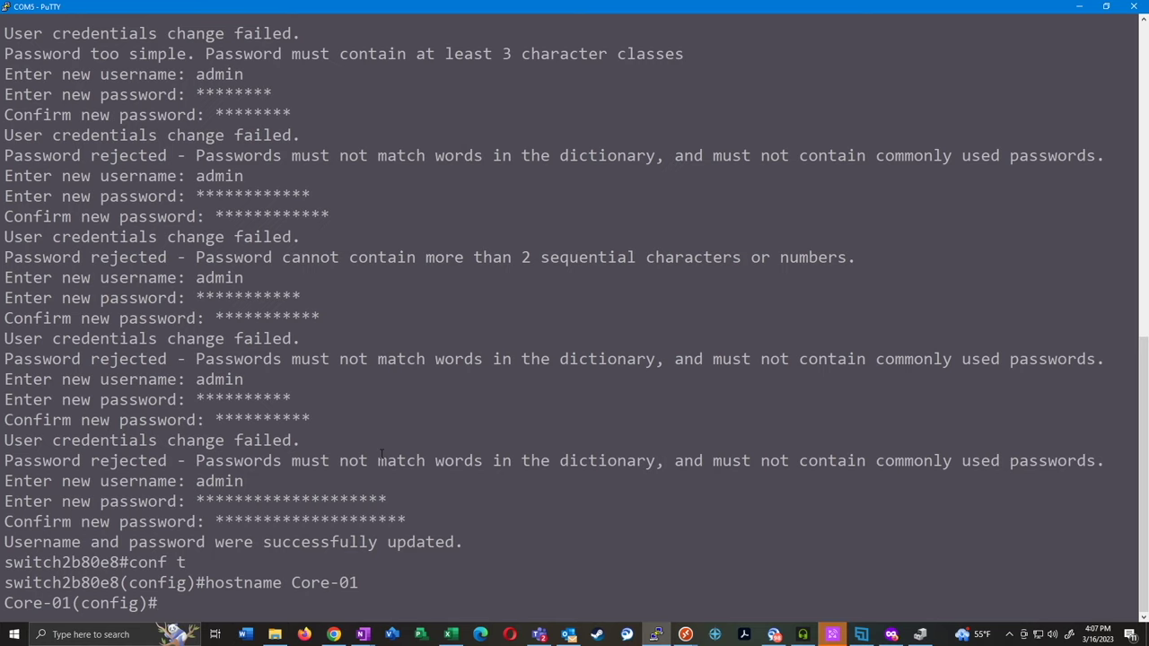
{"action": "type", "text": "Core-Switch-01"}
{"action": "key", "text": "Return"}
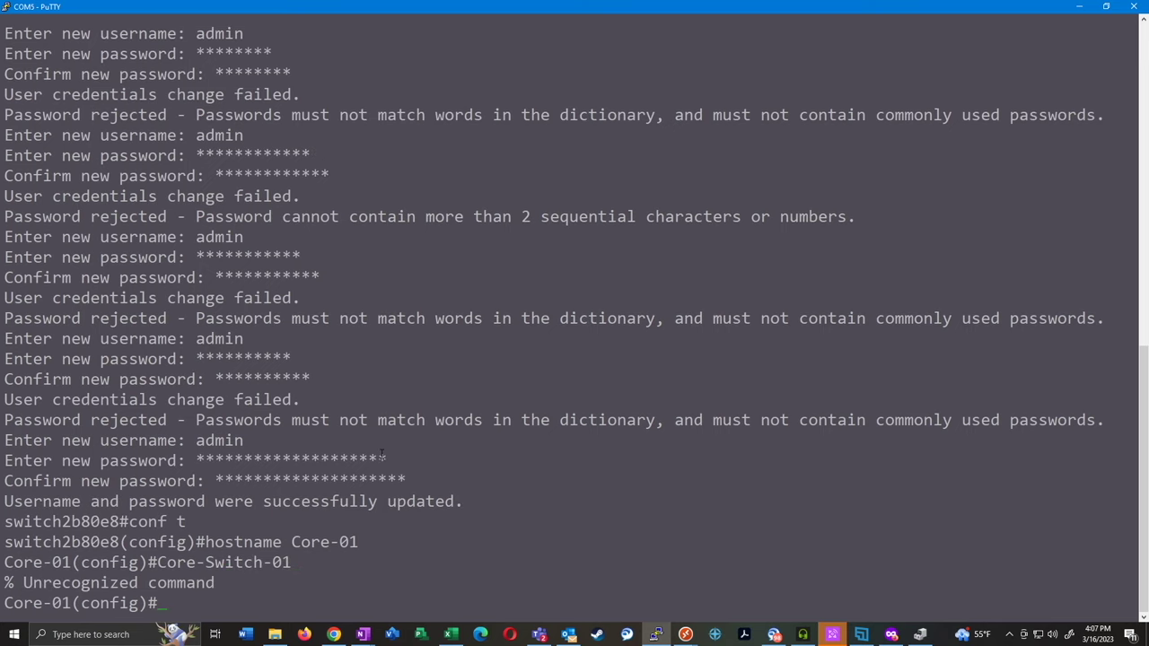
{"action": "right_click", "coordinate": [381, 455]}
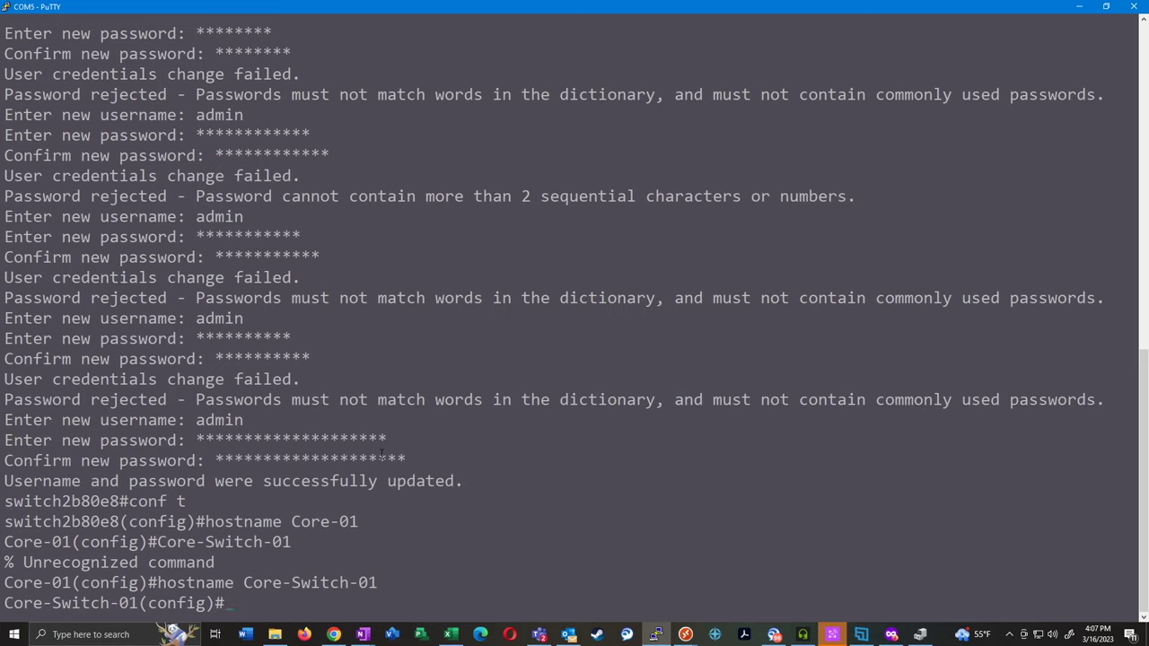
{"action": "type", "text": "192.168.1.254"}
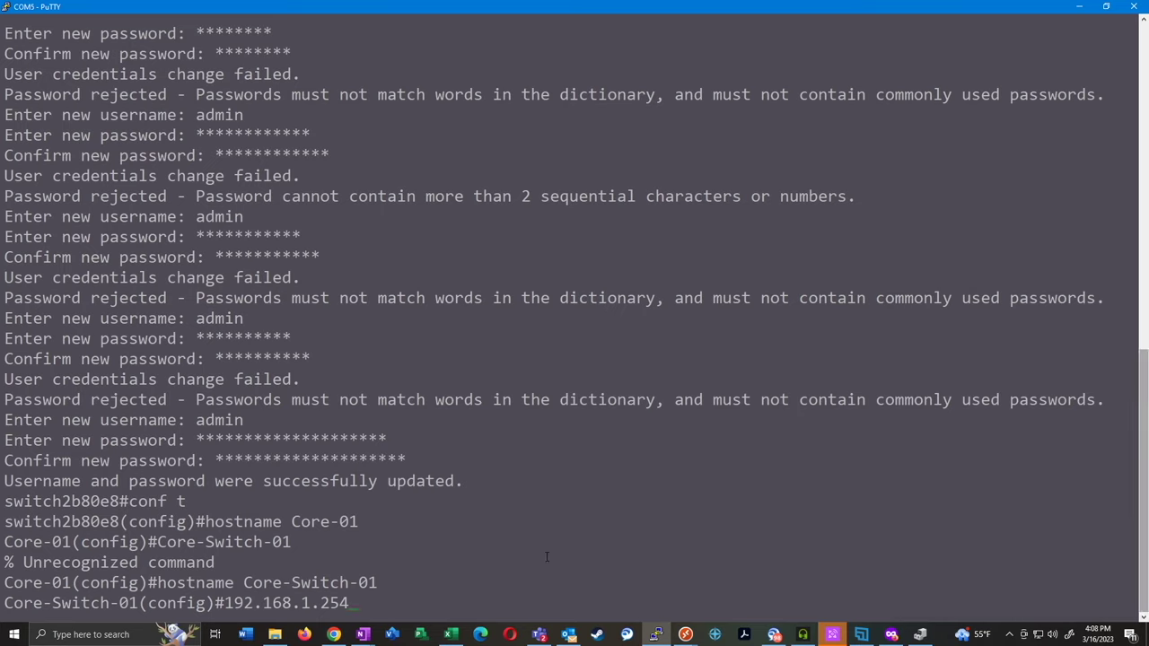
{"action": "key", "text": "BackSpace"}
{"action": "key", "text": "BackSpace"}
{"action": "key", "text": "BackSpace"}
{"action": "key", "text": "BackSpace"}
{"action": "key", "text": "BackSpace"}
{"action": "key", "text": "BackSpace"}
{"action": "key", "text": "BackSpace"}
{"action": "key", "text": "BackSpace"}
{"action": "key", "text": "BackSpace"}
{"action": "key", "text": "BackSpace"}
{"action": "key", "text": "BackSpace"}
{"action": "key", "text": "BackSpace"}
{"action": "key", "text": "BackSpace"}
Give interface VLAN 1 address 192.168.1.10 255.255.255.0 and set default gateway 192.168.1.1
{"action": "type", "text": "int vlan 1"}
{"action": "key", "text": "Return"}
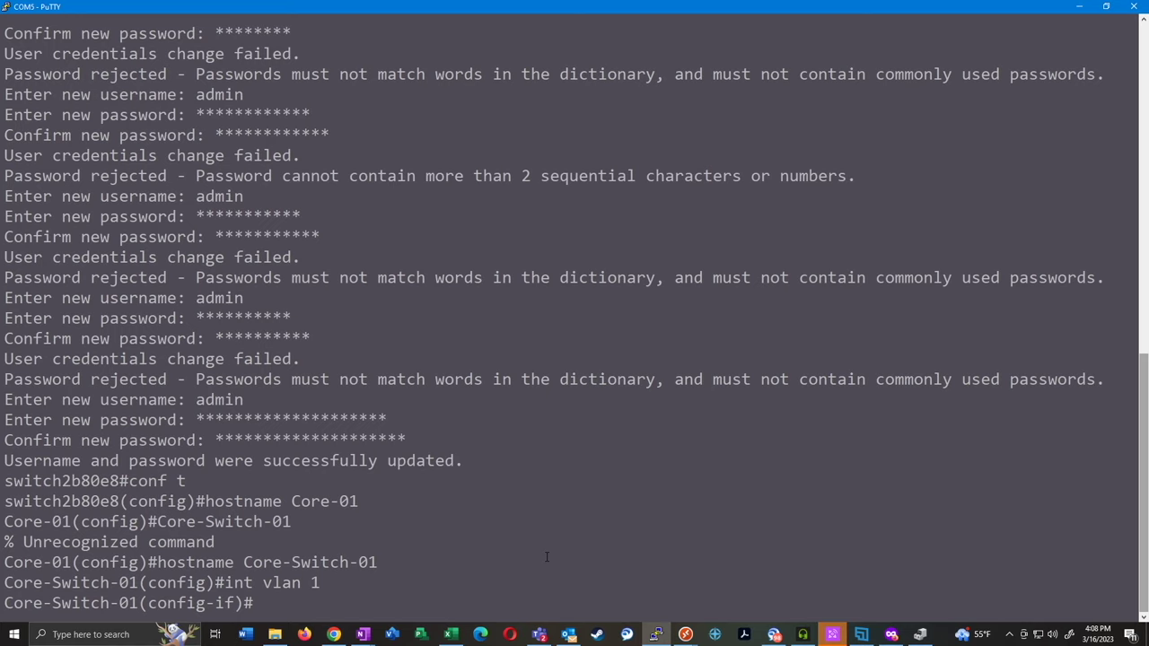
{"action": "type", "text": "ip add 192.168"}
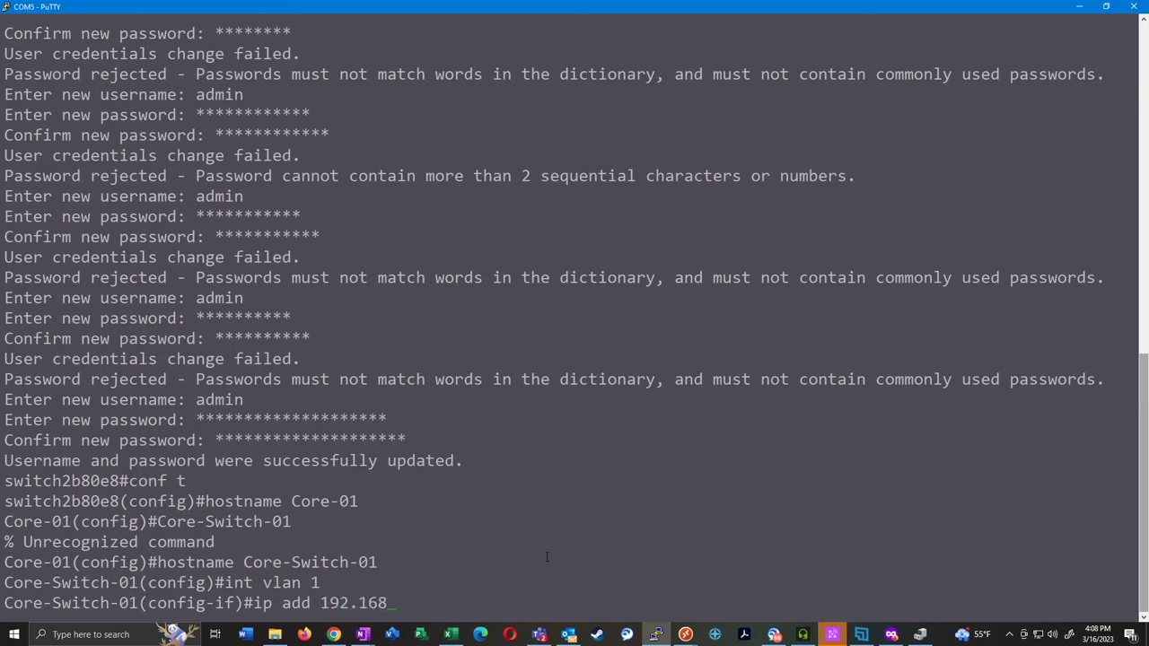
{"action": "type", "text": ".1."}
{"action": "type", "text": "10"}
{"action": "type", "text": " 255.255.255."}
{"action": "type", "text": "0"}
{"action": "key", "text": "Return"}
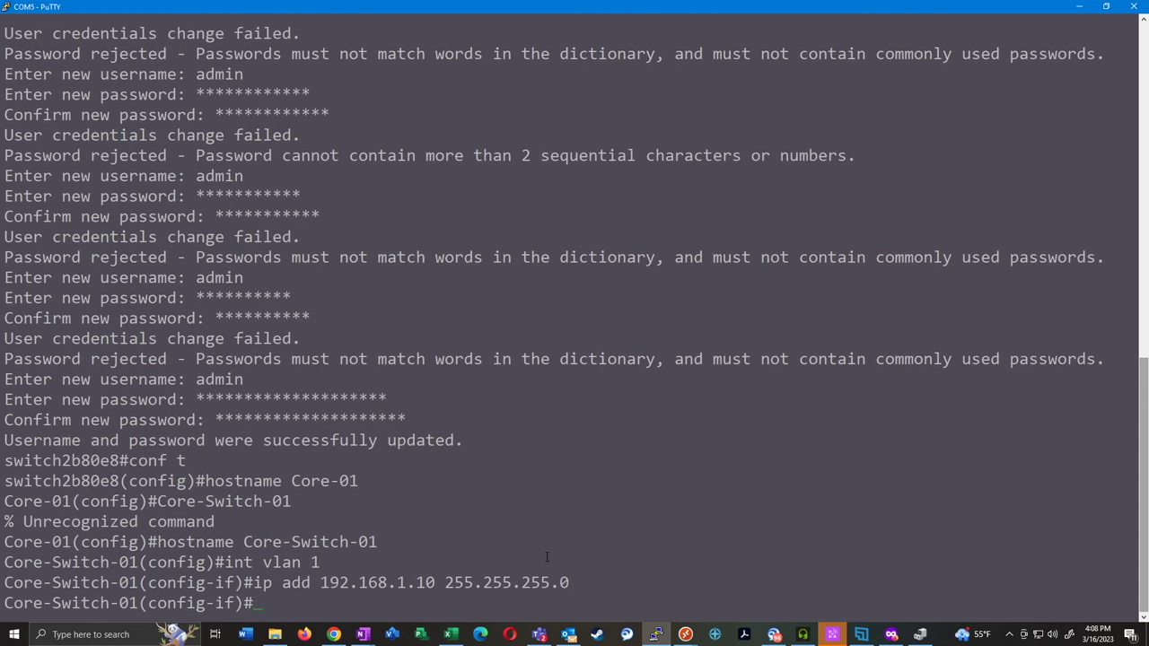
{"action": "type", "text": "ip default-gateway 19"}
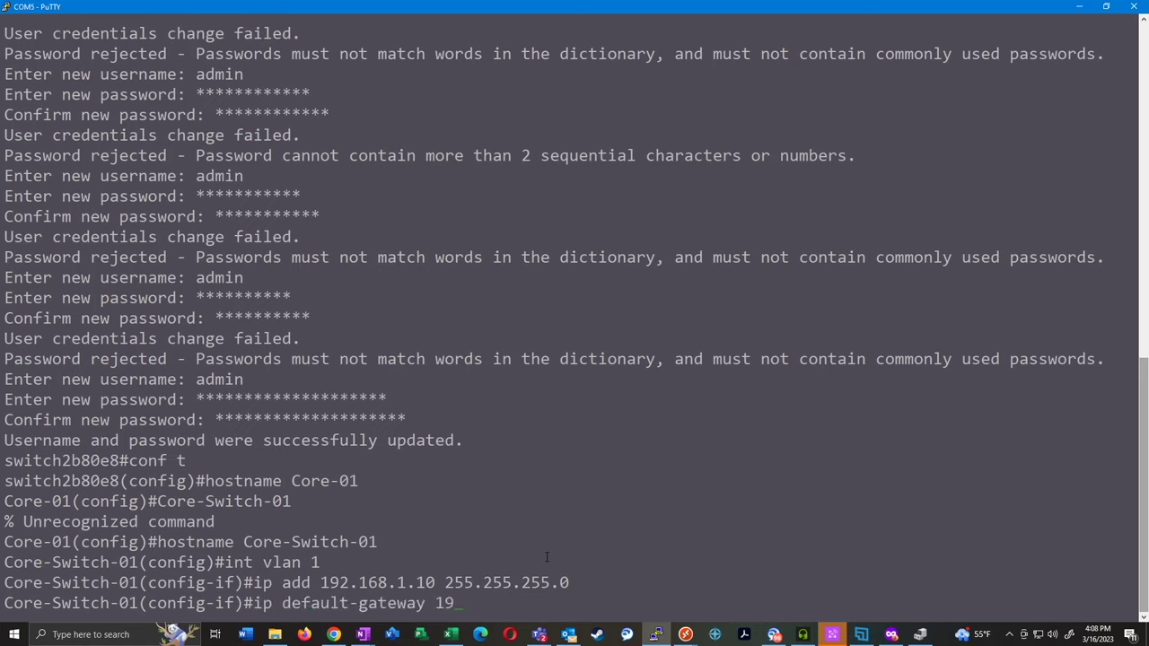
{"action": "type", "text": "2.168.1.1"}
{"action": "key", "text": "Return"}
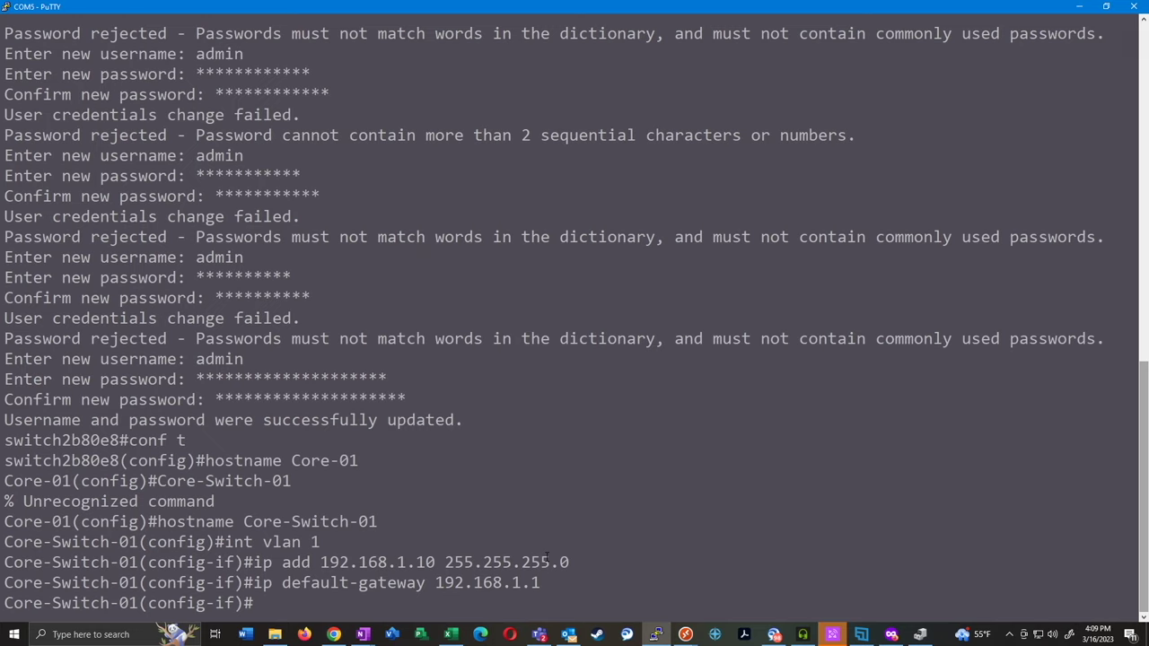
Enable the SSH server and SSH password authentication
{"action": "type", "text": "ip"}
{"action": "type", "text": "ssh server"}
{"action": "key", "text": "Return"}
{"action": "type", "text": "ip ssh password-auth"}
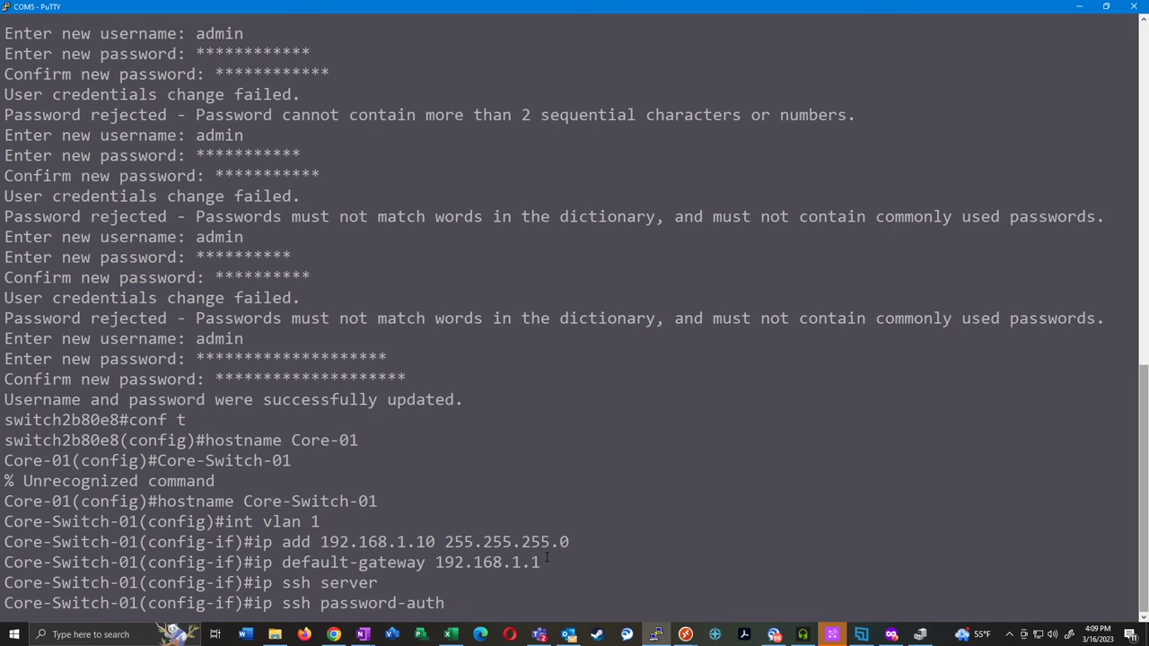
{"action": "key", "text": "Return"}
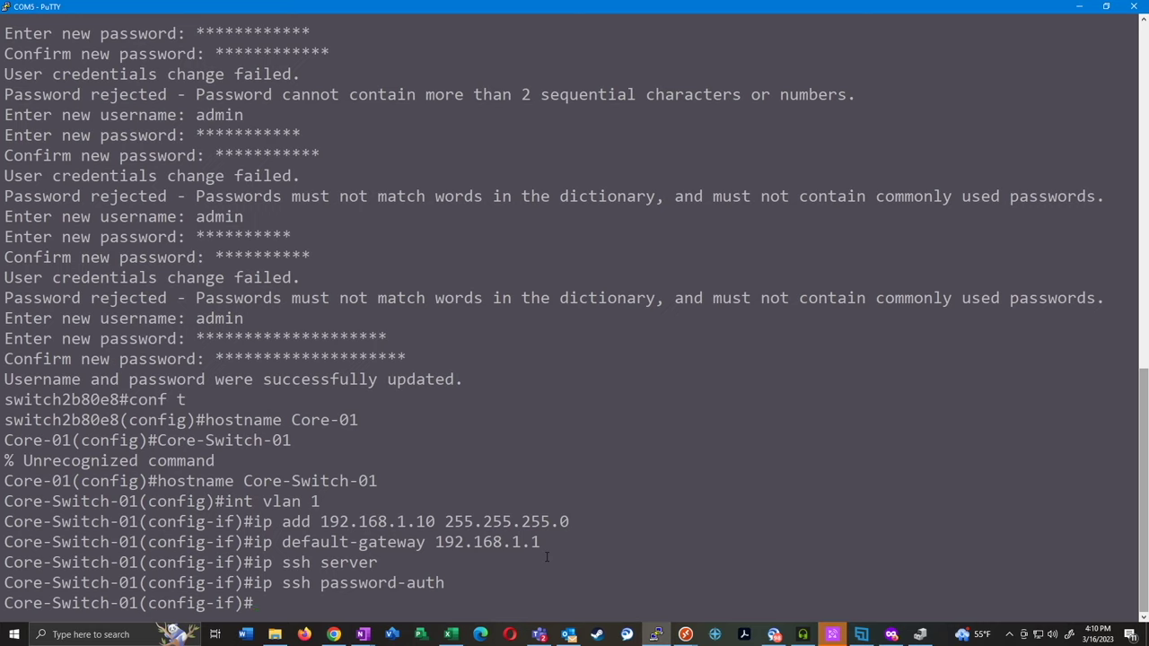
Set the switch domain name to mydomain.com
{"action": "type", "text": "ip domain name mydomain.com"}
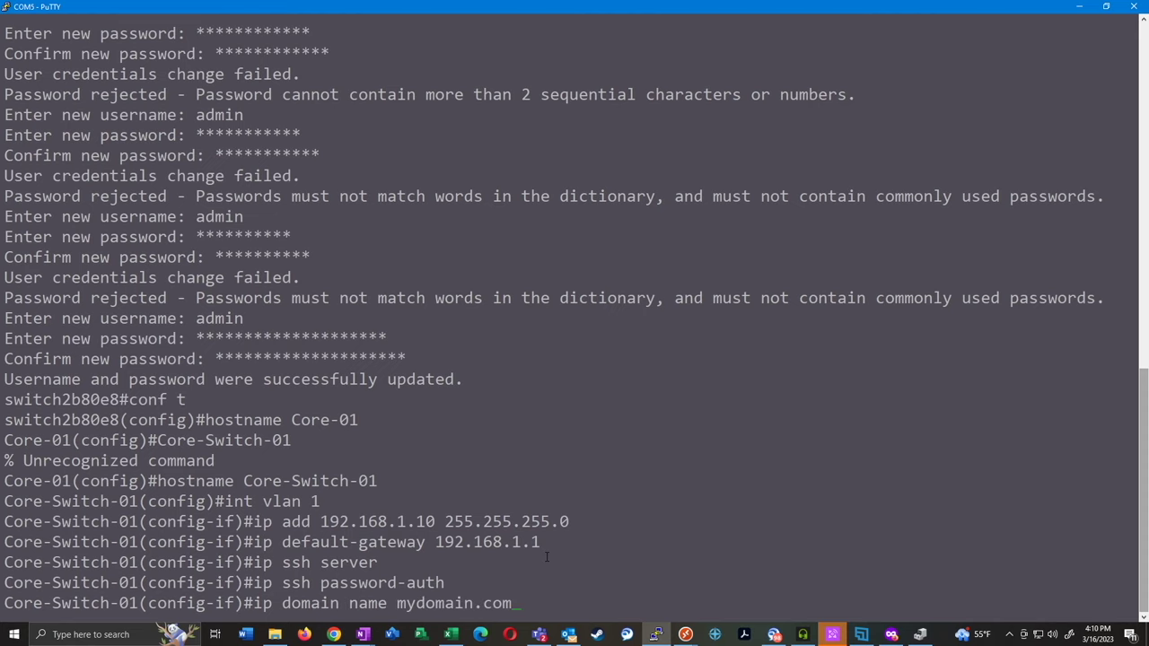
{"action": "key", "text": "Return"}
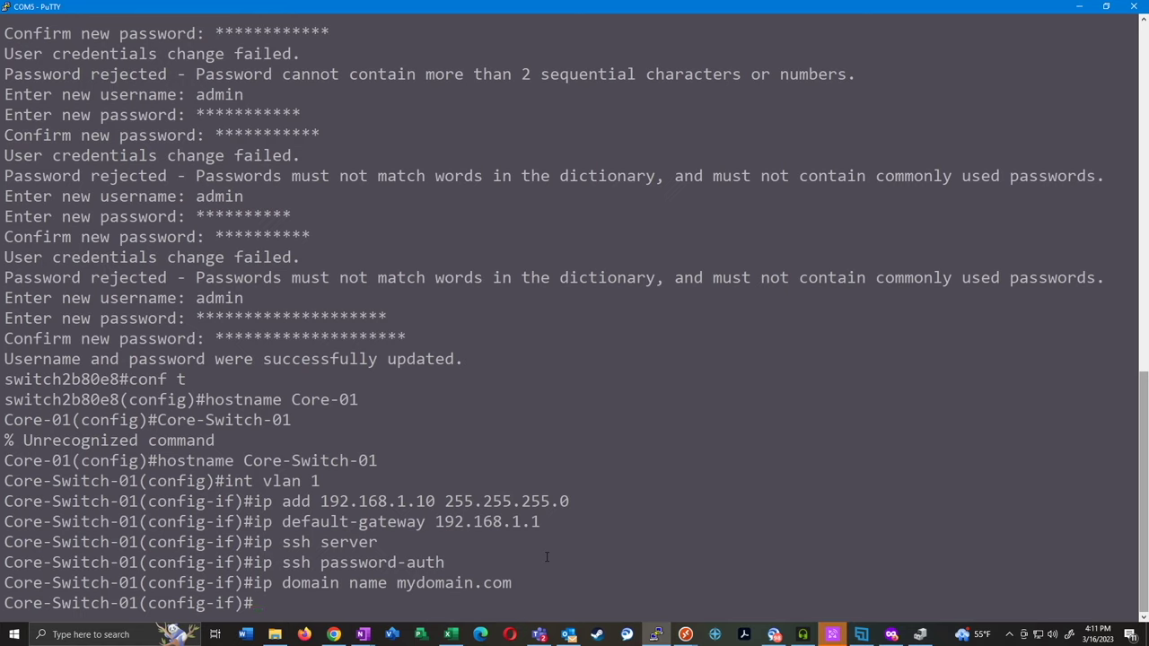
Set exec-timeout 30 on the SSH line
{"action": "type", "text": "line ssh"}
{"action": "key", "text": "Return"}
{"action": "type", "text": "exec-timeout "}
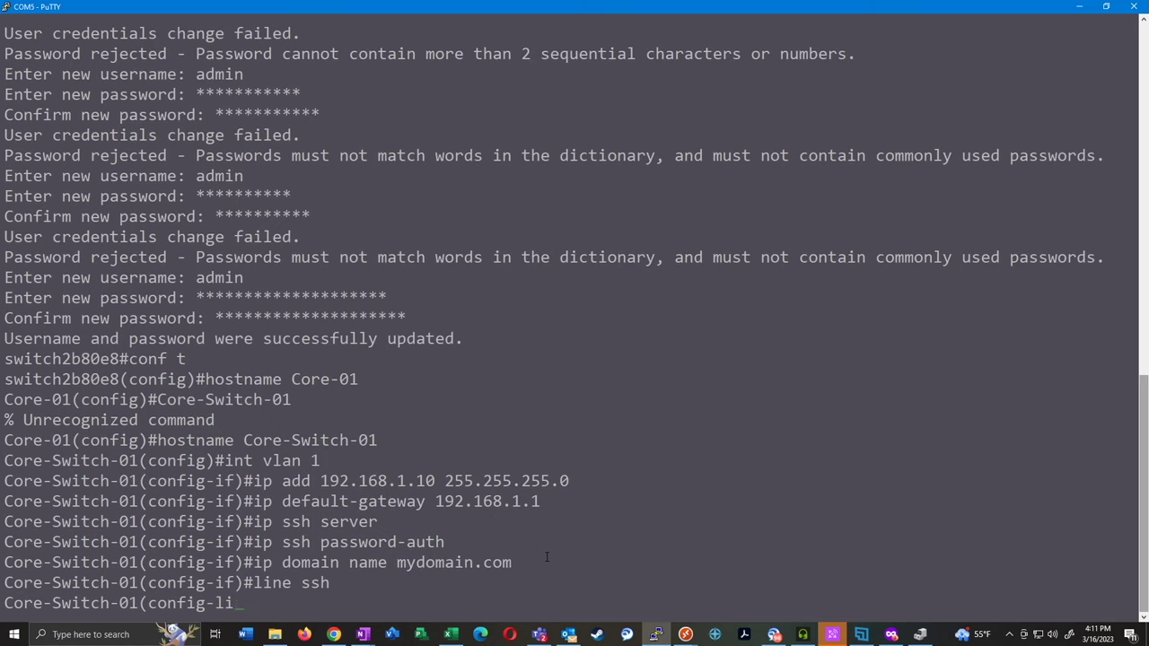
{"action": "type", "text": "30"}
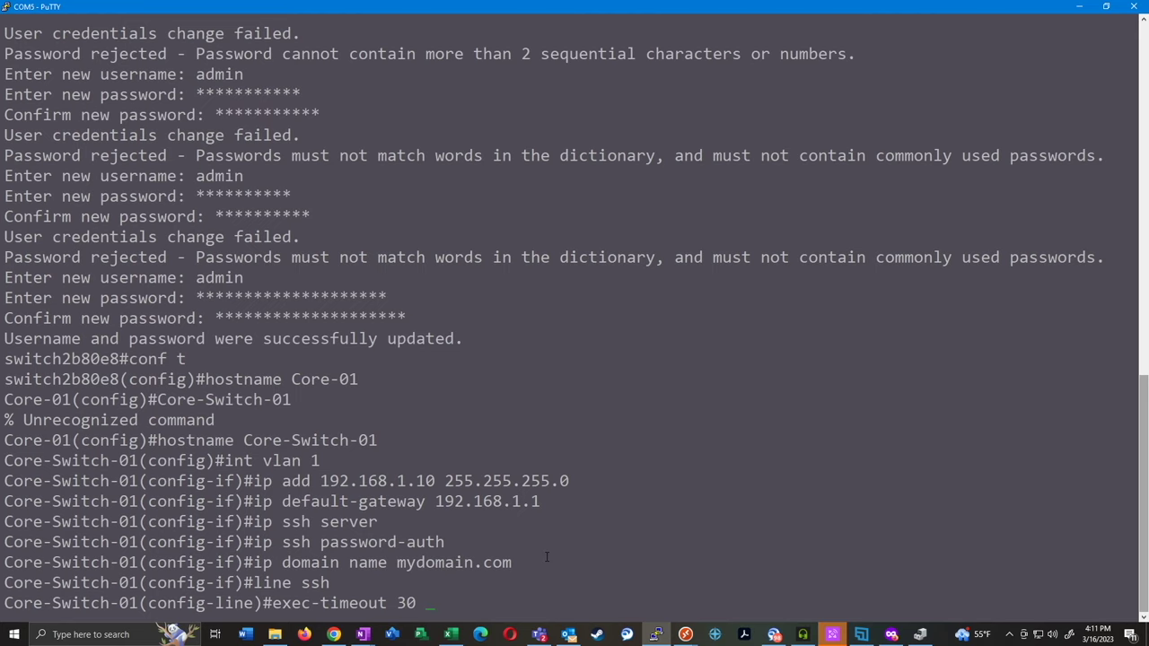
{"action": "key", "text": "Return"}
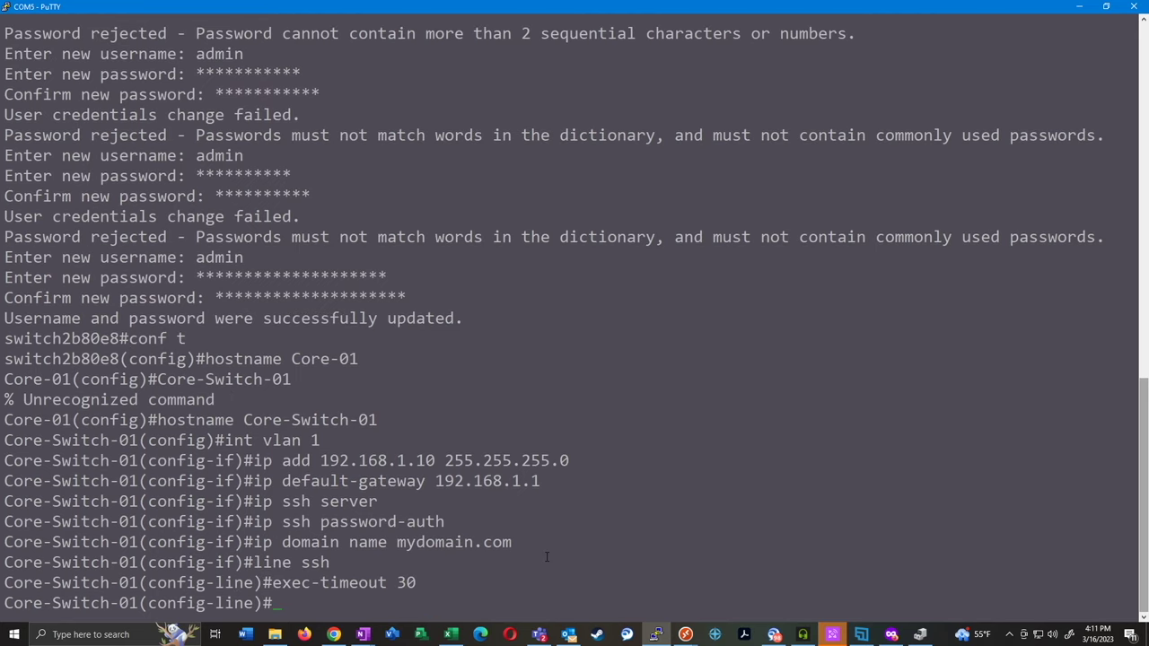
Apply the web timeout policy 1800 https-only
{"action": "type", "text": "ip http tim"}
{"action": "key", "text": "Tab"}
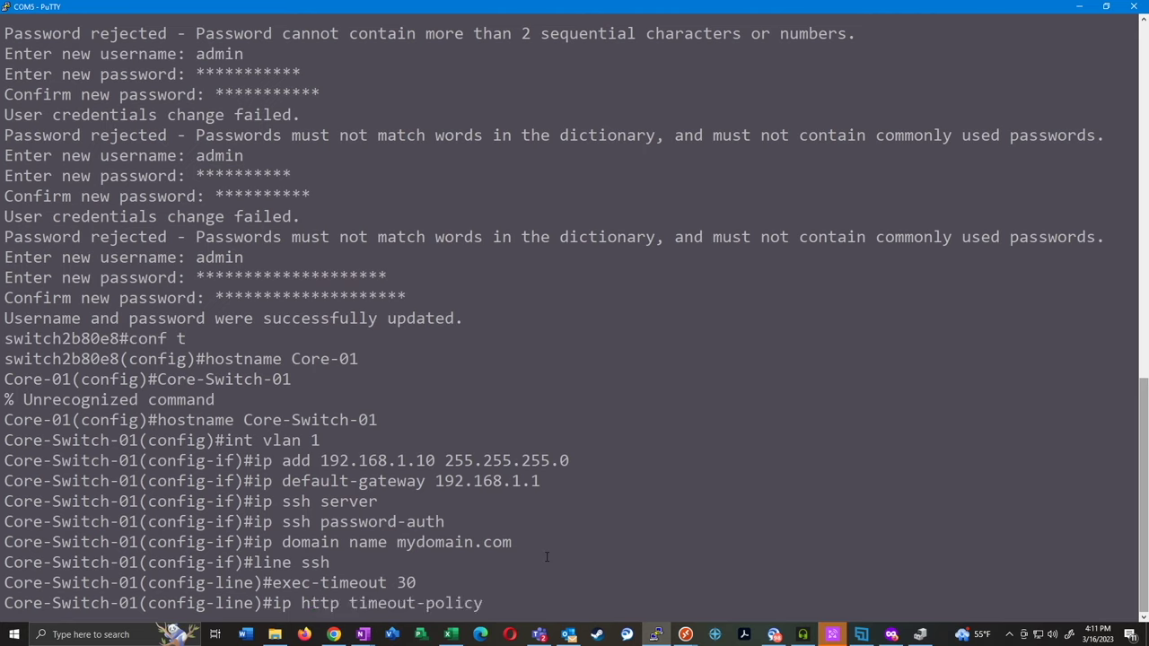
{"action": "type", "text": "1800 https"}
{"action": "key", "text": "Tab"}
{"action": "key", "text": "Return"}
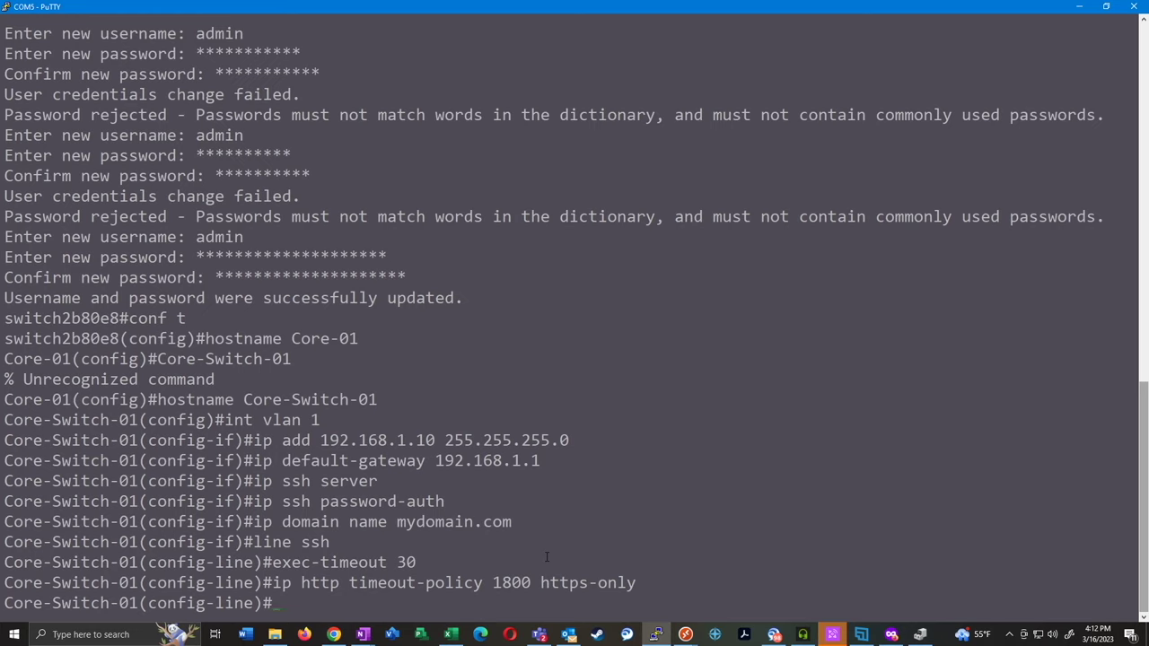
Disable password aging with 'passwords aging 0' after 'password aging 0' is rejected
{"action": "type", "text": "password aging 0"}
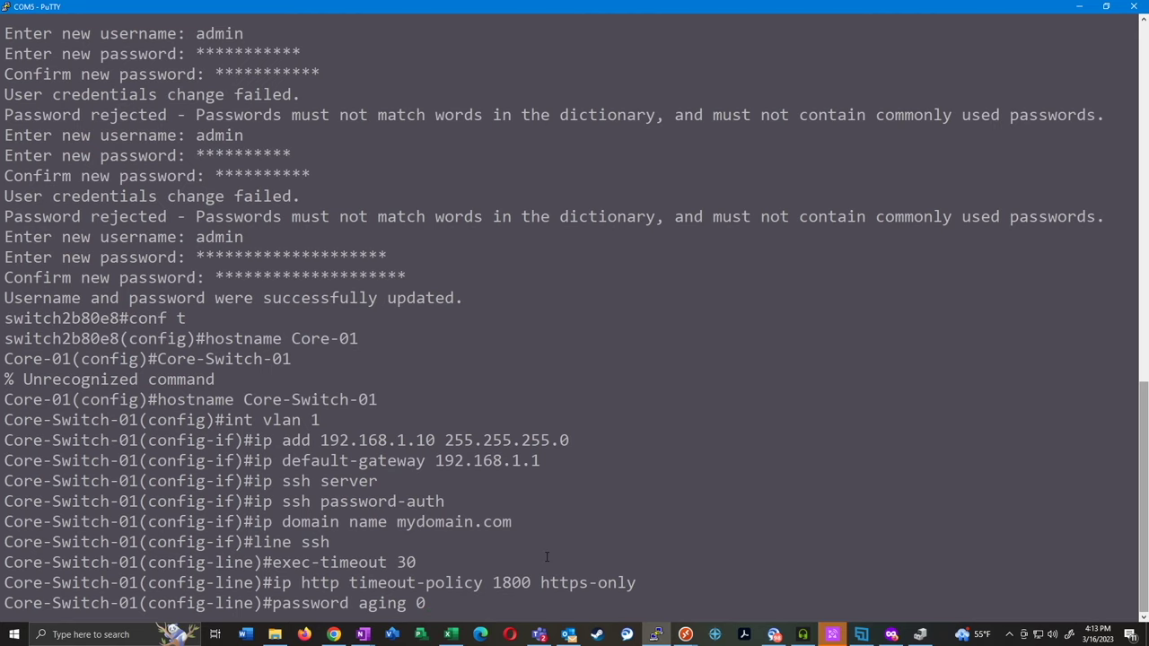
{"action": "key", "text": "Return"}
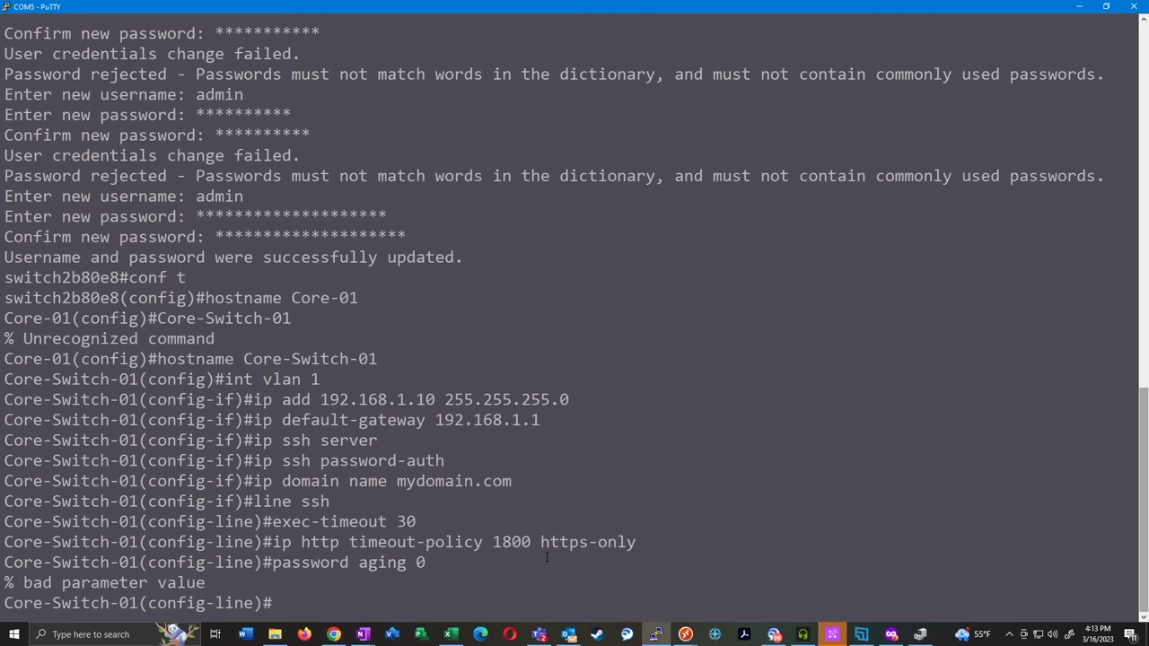
{"action": "type", "text": "passwords aging "}
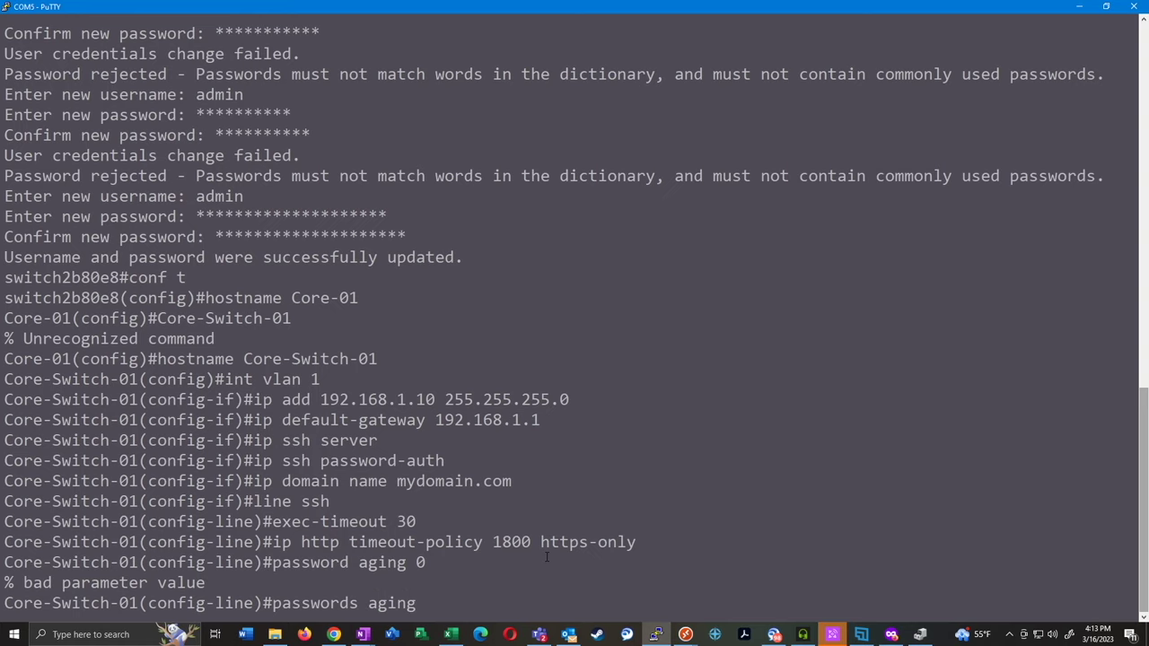
{"action": "type", "text": "0"}
{"action": "key", "text": "Return"}
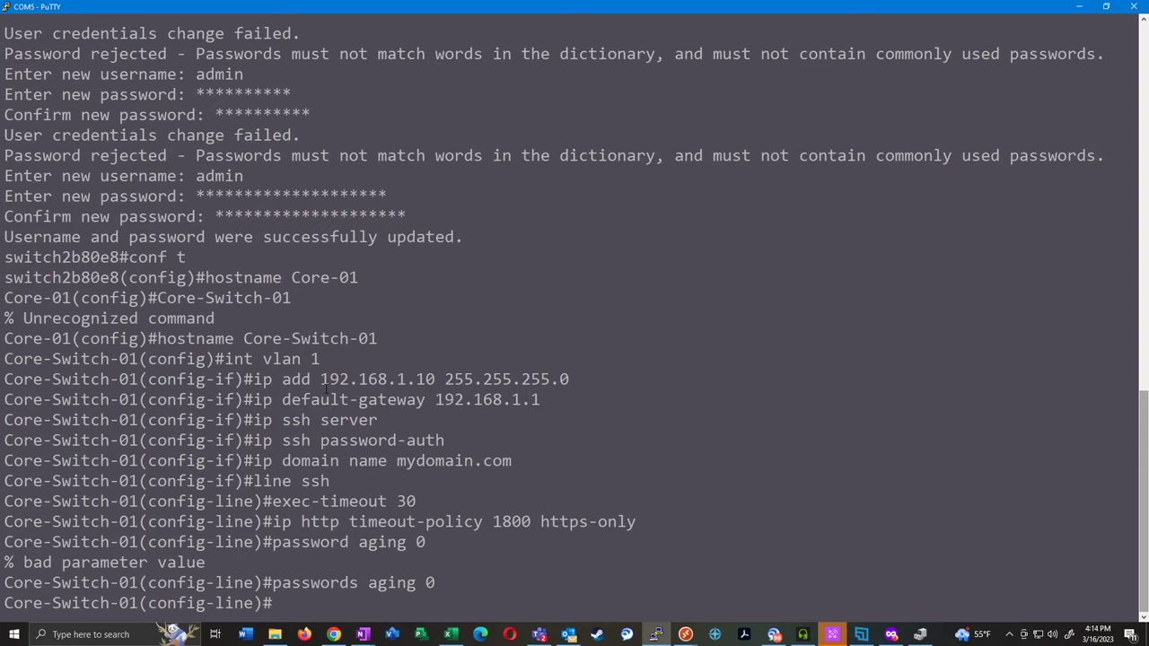
Set the DNS name server to 8.8.8.8 and enable IP domain lookup
{"action": "type", "text": "ip nam"}
{"action": "key", "text": "Tab"}
{"action": "type", "text": "8.8.8.8"}
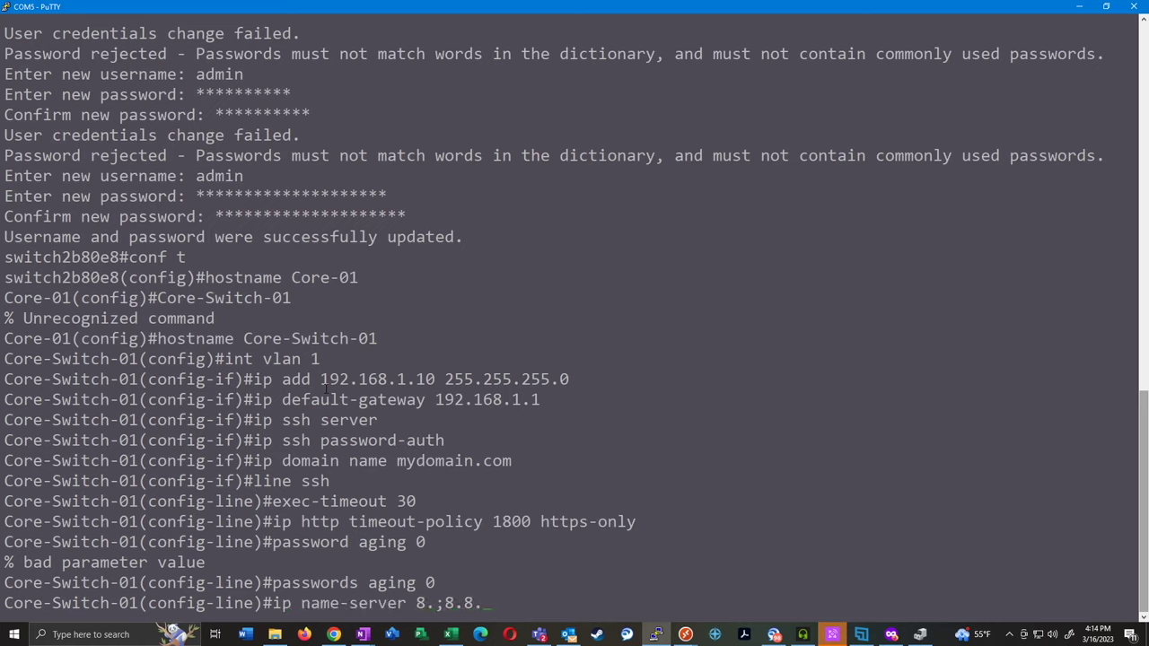
{"action": "key", "text": "Return"}
{"action": "type", "text": "ip domi"}
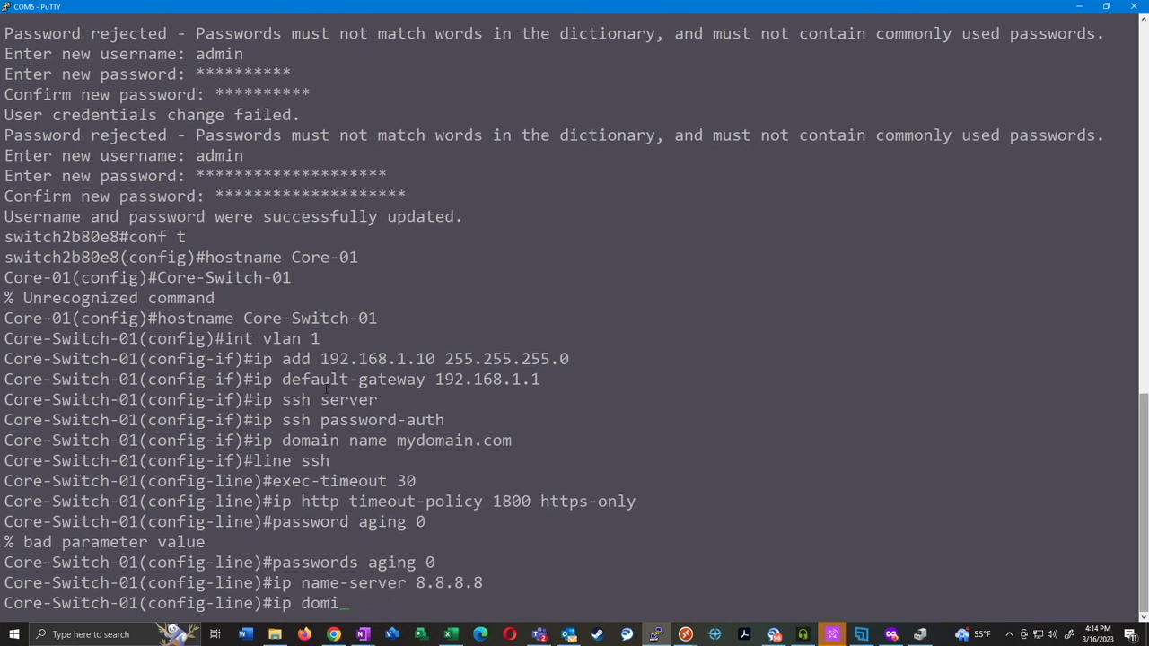
{"action": "key", "text": "BackSpace"}
{"action": "type", "text": "ain lookup"}
{"action": "key", "text": "Return"}
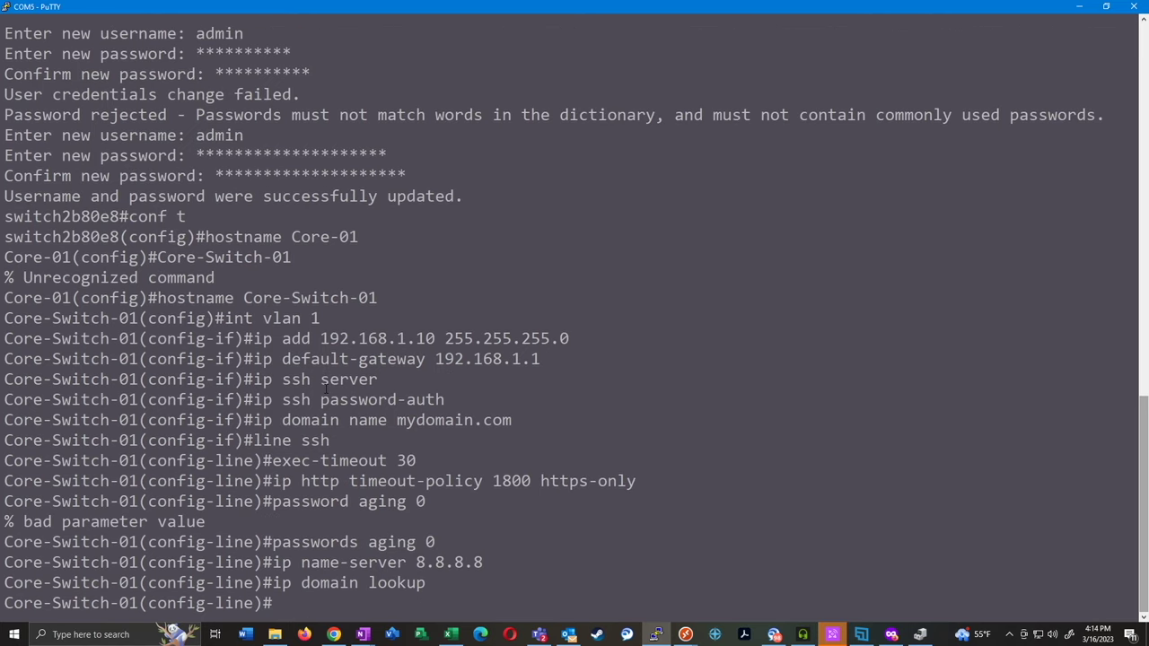
Add time.google.com and time.windows.com as SNTP servers
{"action": "type", "text": "sntp server tim"}
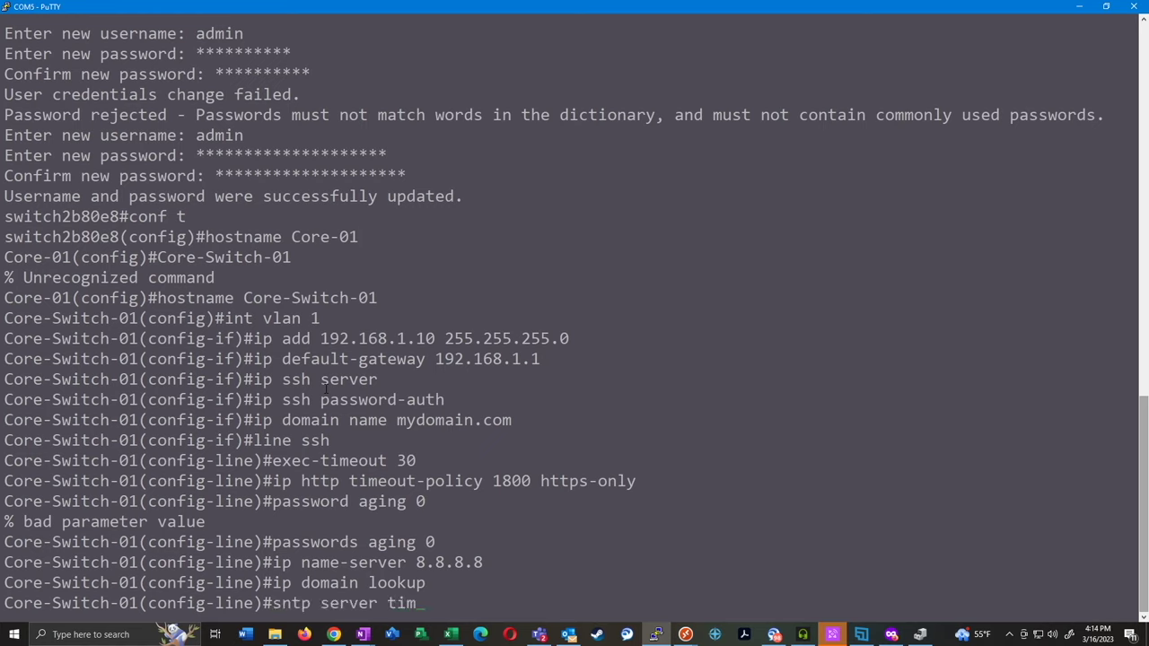
{"action": "type", "text": "e.google.com"}
{"action": "key", "text": "Return"}
{"action": "type", "text": "sntp server time.windows.com"}
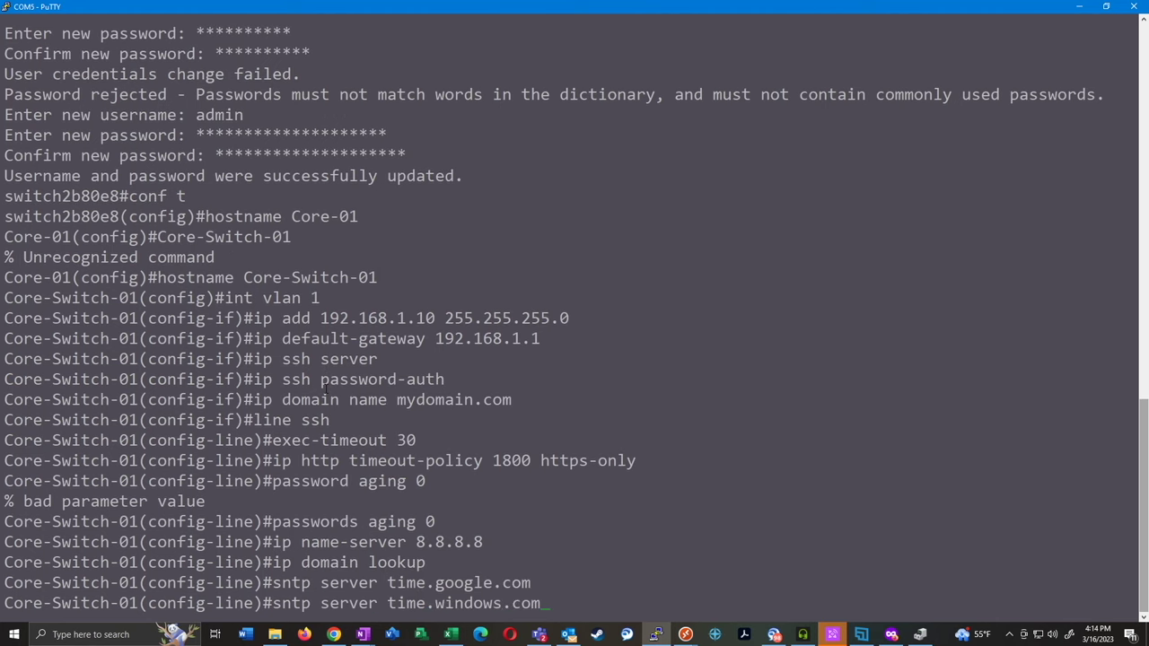
{"action": "key", "text": "Return"}
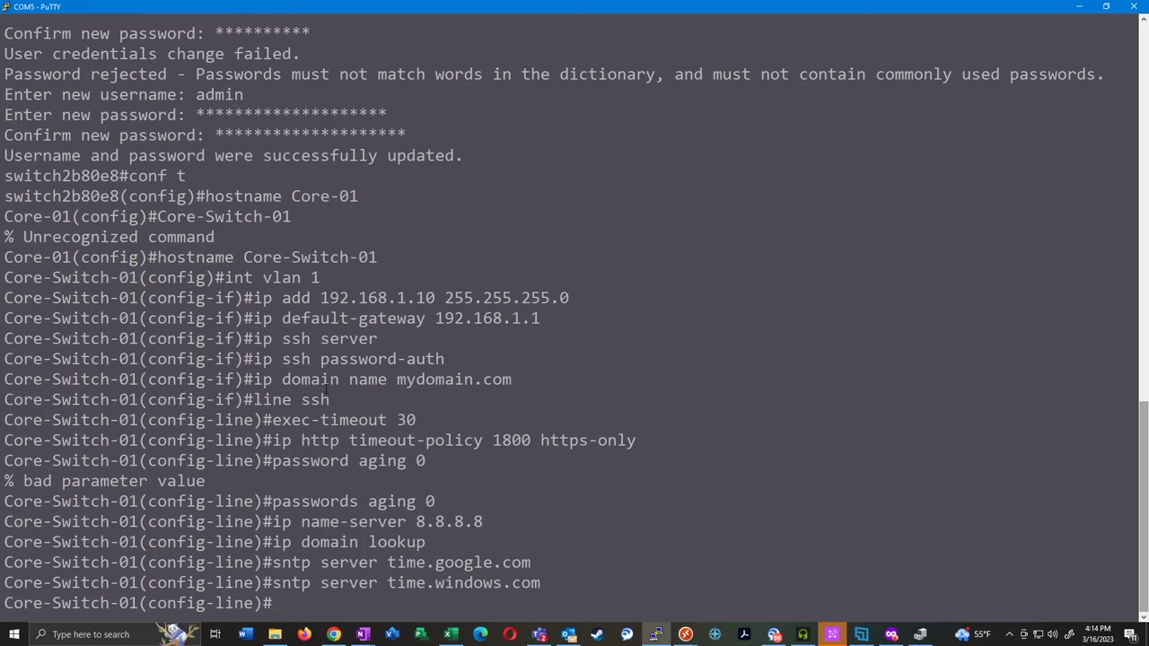
{"action": "type", "text": "clock timezone CST"}
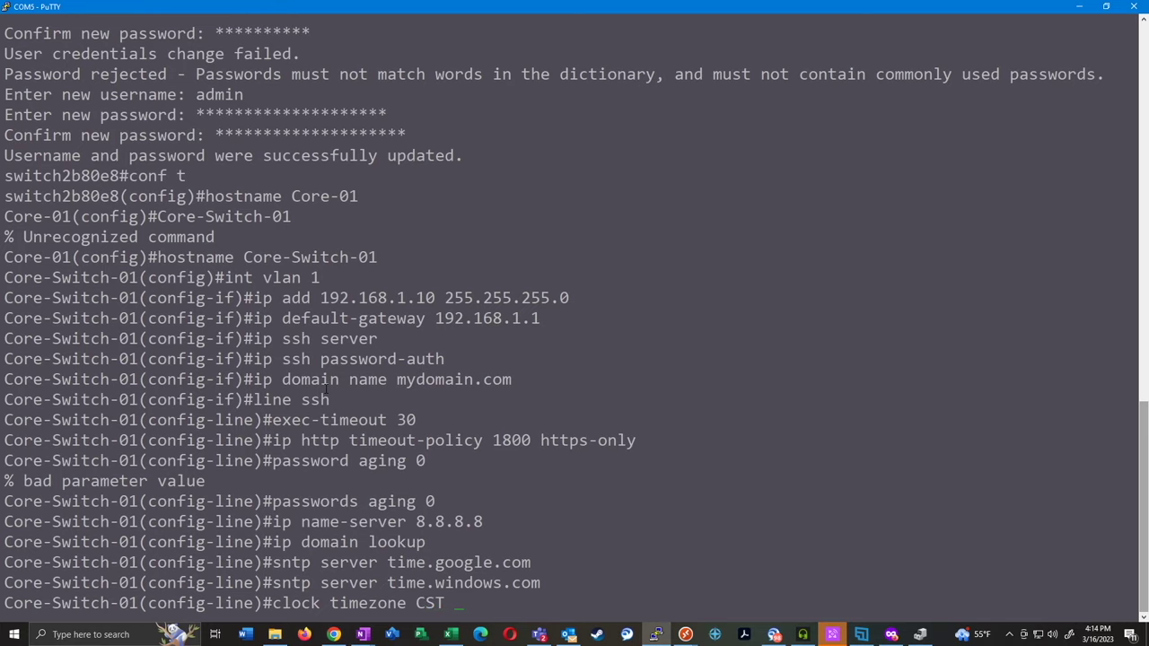
{"action": "type", "text": " -6"}
Set the clock timezone to CST -6 with recurring USA summer time
{"action": "key", "text": "Return"}
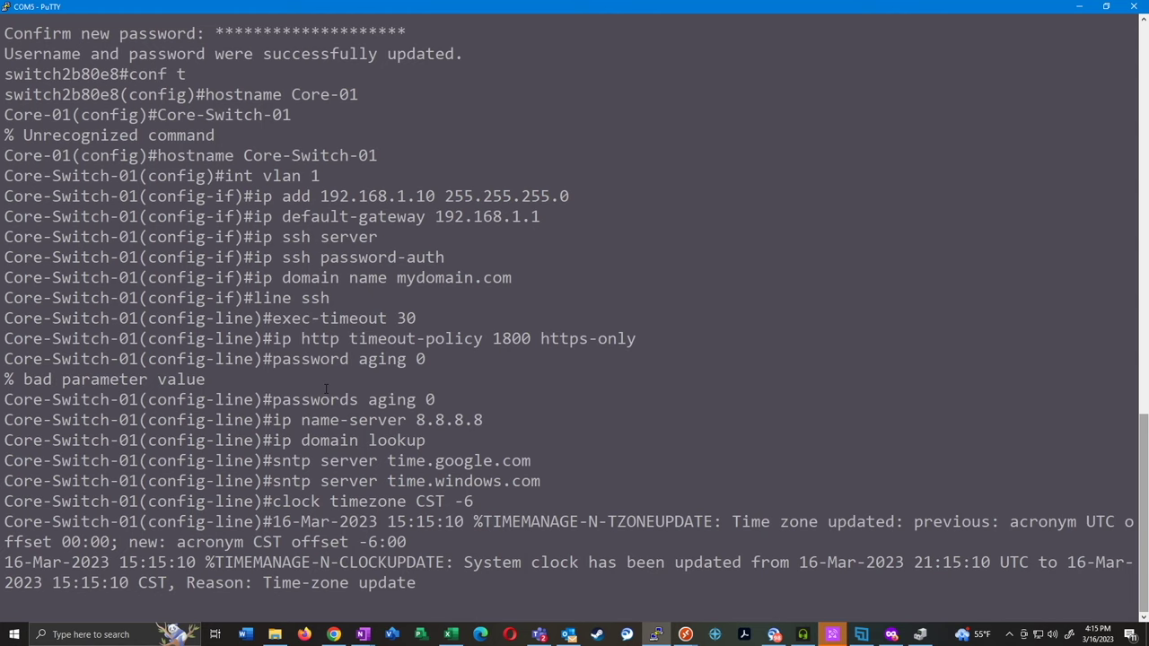
{"action": "key", "text": "Return"}
{"action": "type", "text": "clock "}
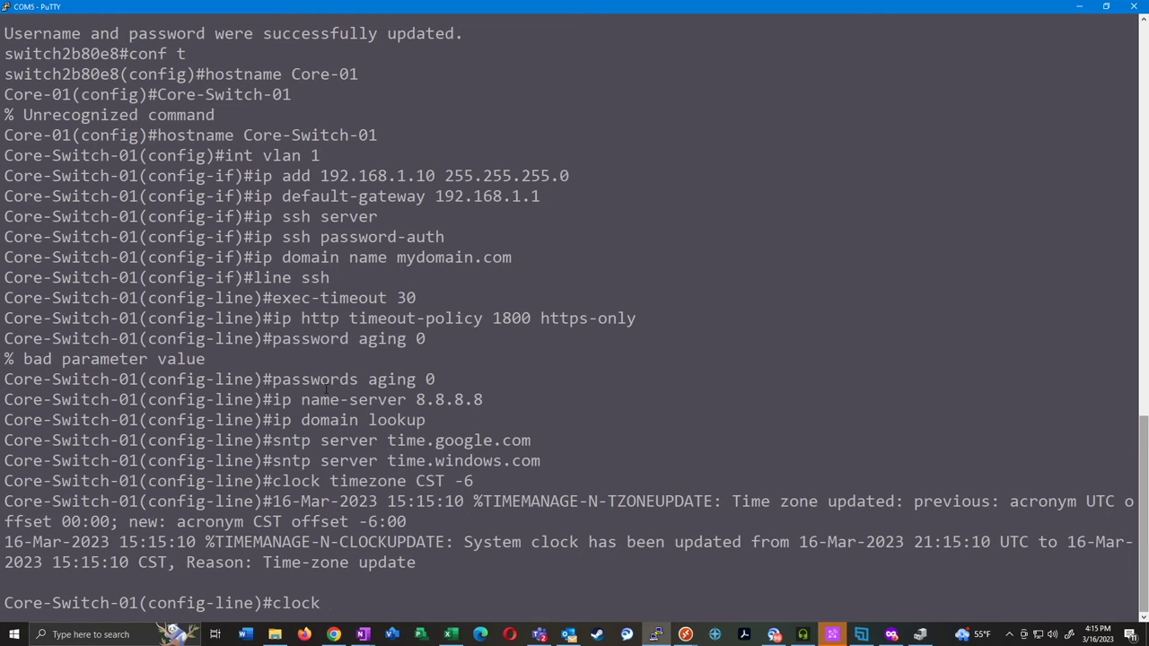
{"action": "type", "text": "summer-time web recurring u"}
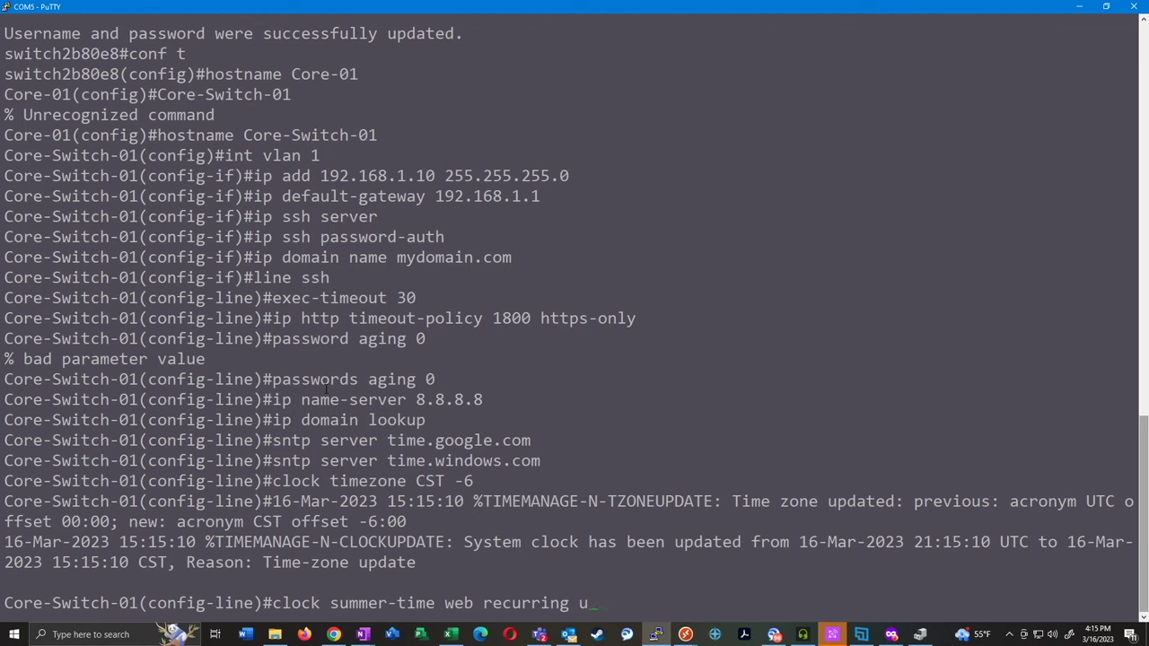
{"action": "type", "text": "sa"}
{"action": "key", "text": "Return"}
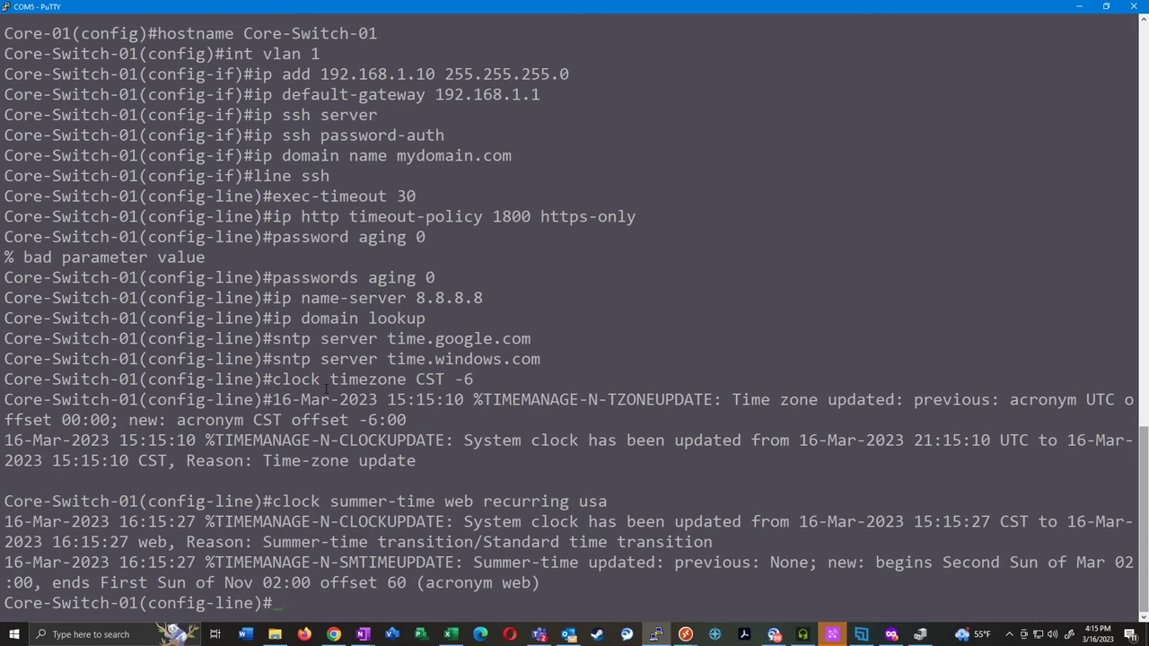
Enable the SNTP unicast client and exit back to global configuration
{"action": "type", "text": "sntp unicast client "}
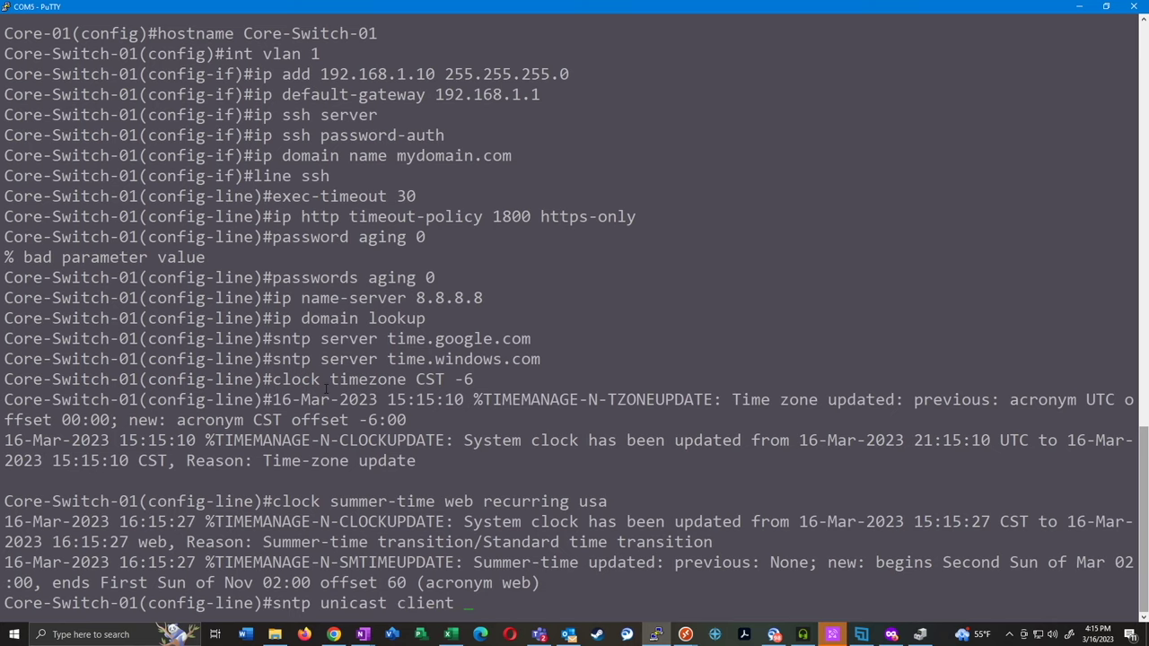
{"action": "type", "text": "enable"}
{"action": "key", "text": "Return"}
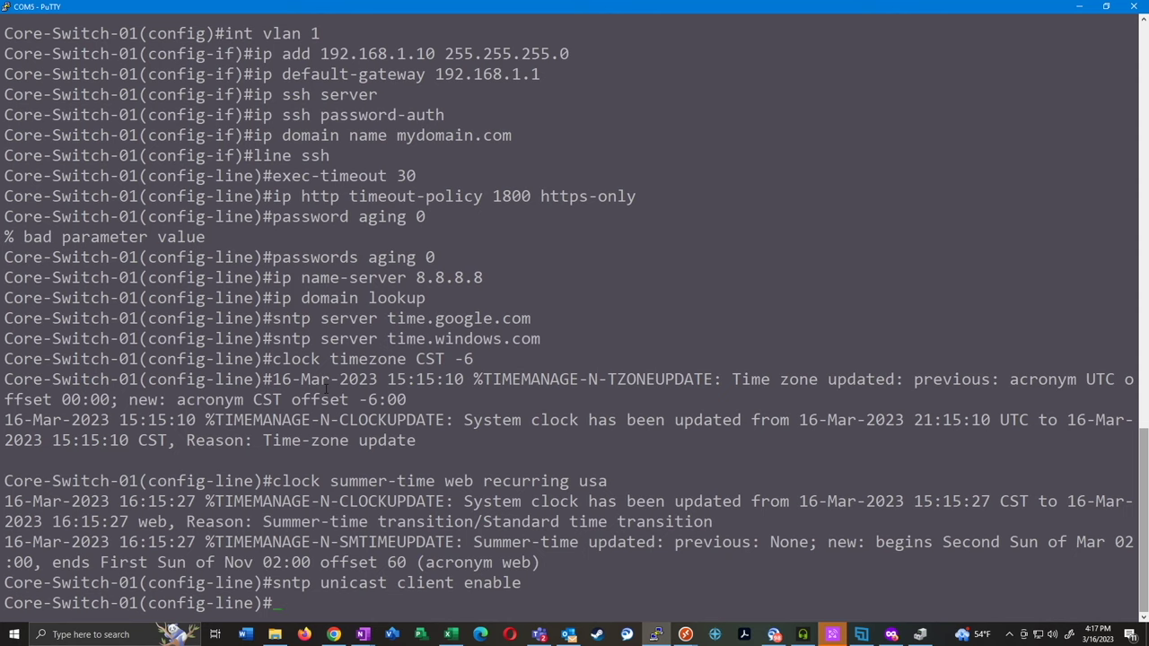
{"action": "type", "text": "exit"}
{"action": "key", "text": "Return"}
Enter interface range gi 22-24 to configure Gigabit ports 22–24 together
{"action": "type", "text": "interface range "}
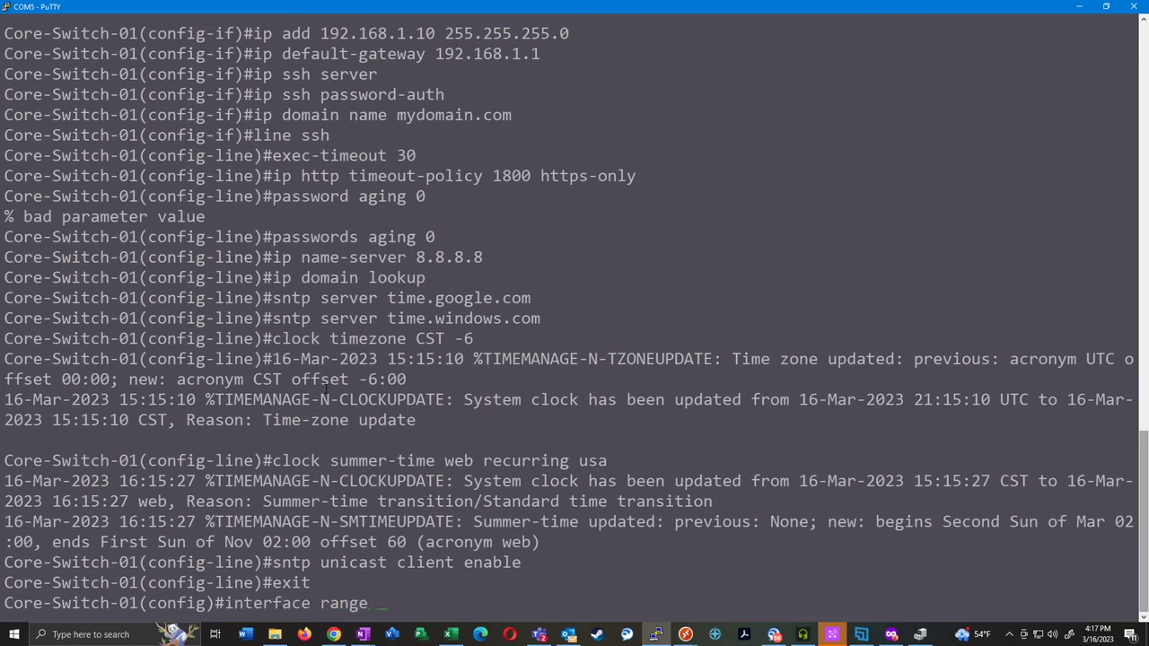
{"action": "type", "text": "gi 1/0/22-24"}
{"action": "key", "text": "Return"}
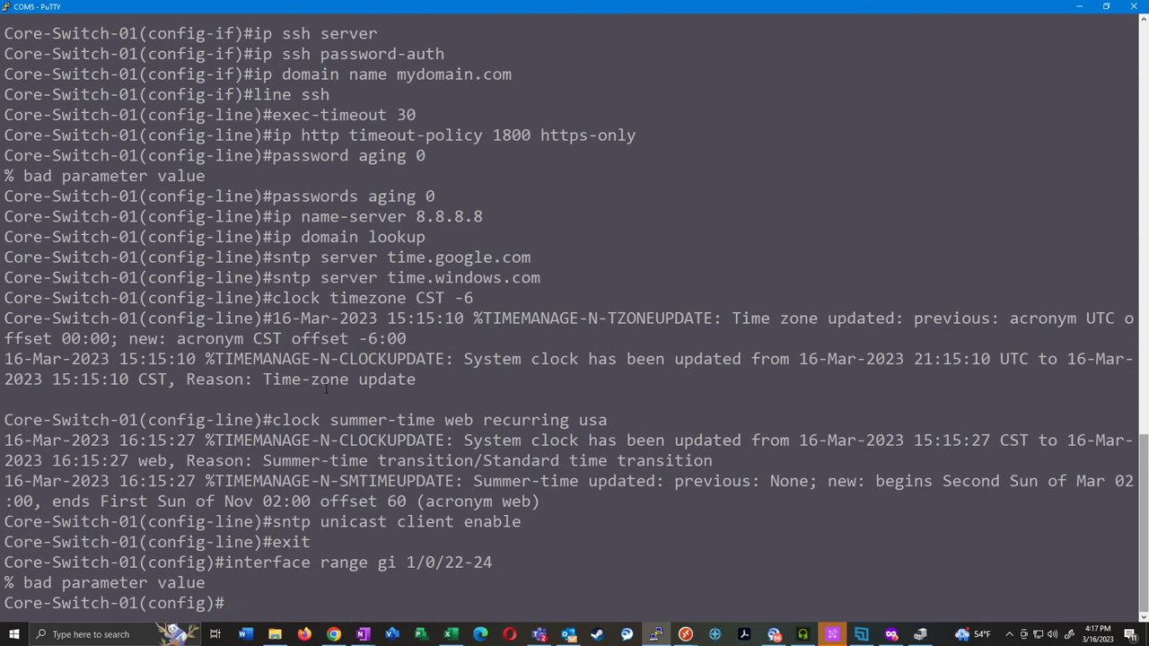
{"action": "type", "text": "interface range"}
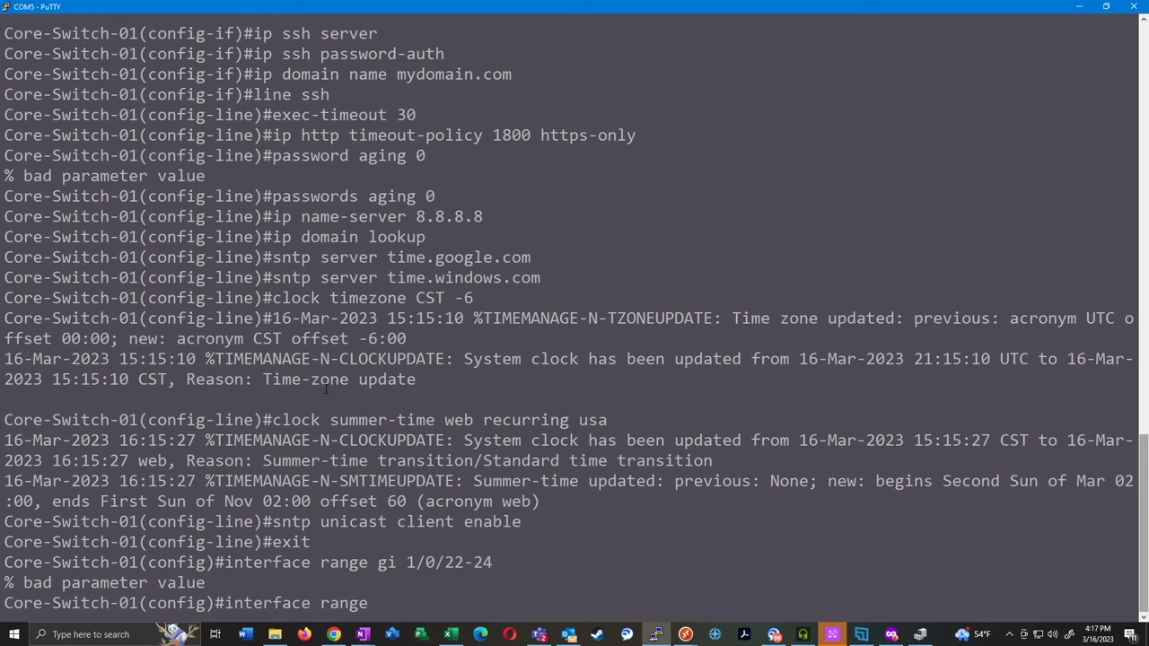
{"action": "type", "text": " gi?"}
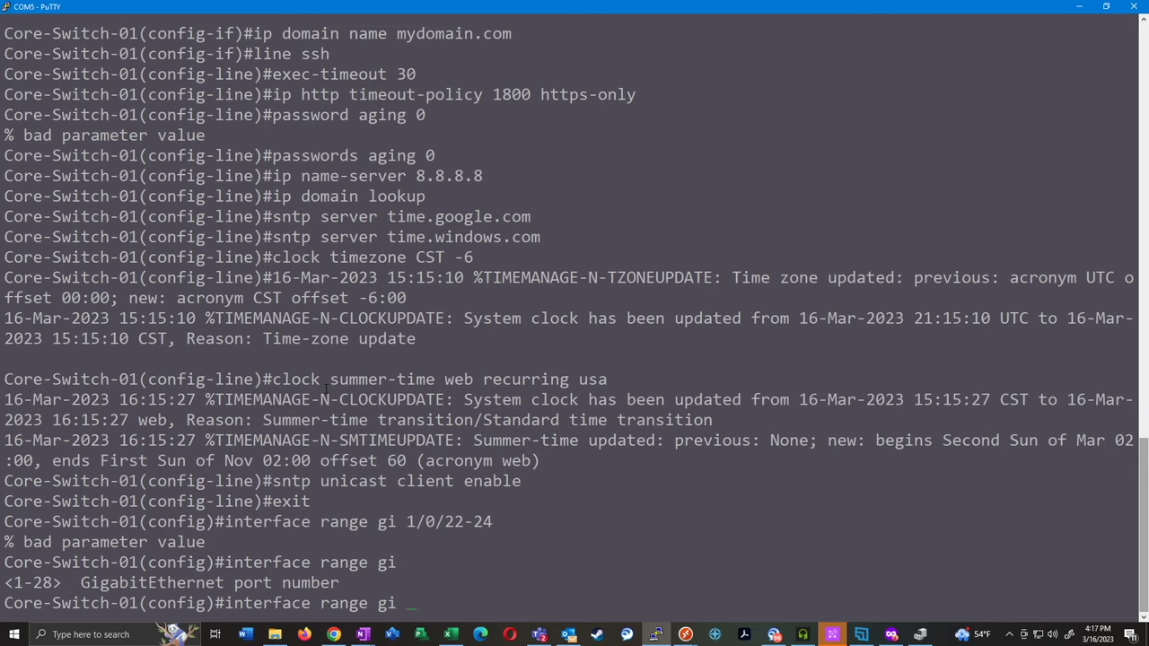
{"action": "type", "text": "22-24"}
{"action": "key", "text": "Return"}
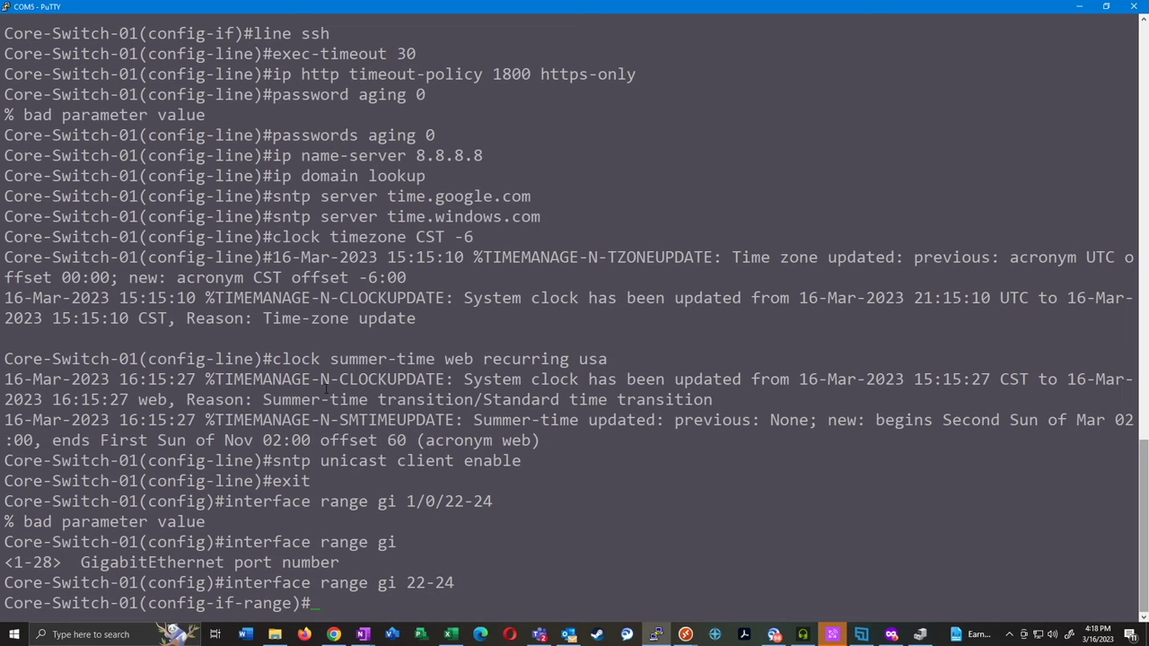
Make ports 22–24 trunks allowing VLANs 1, 5 and 10
{"action": "type", "text": "sw mode trunk"}
{"action": "key", "text": "Return"}
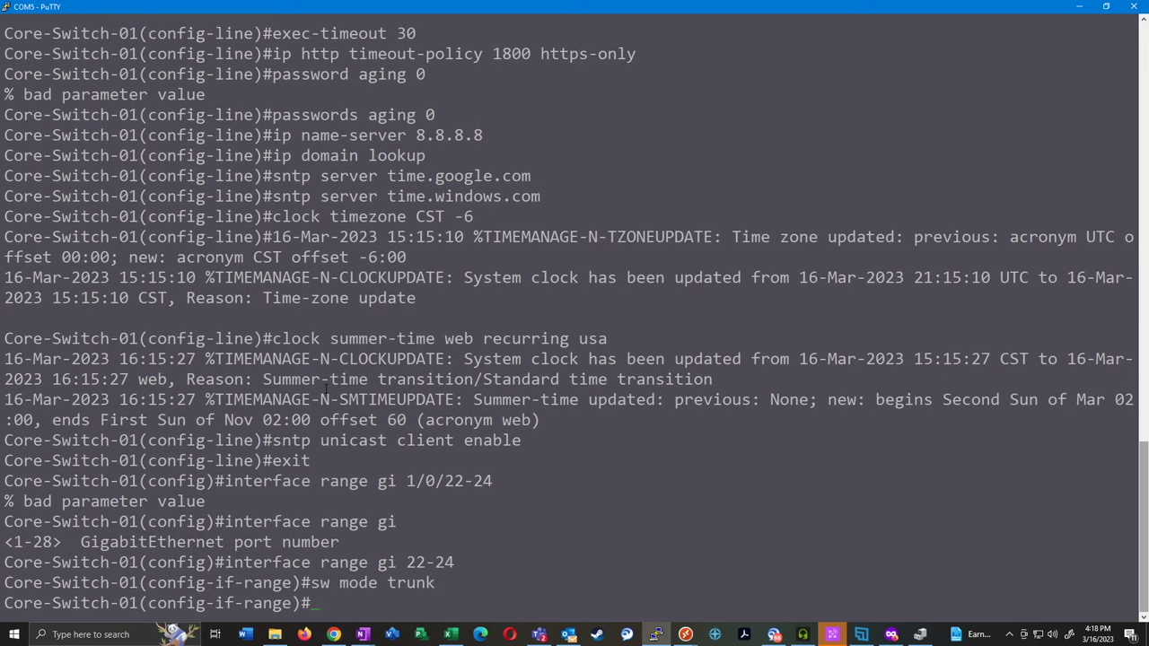
{"action": "type", "text": "sw trun"}
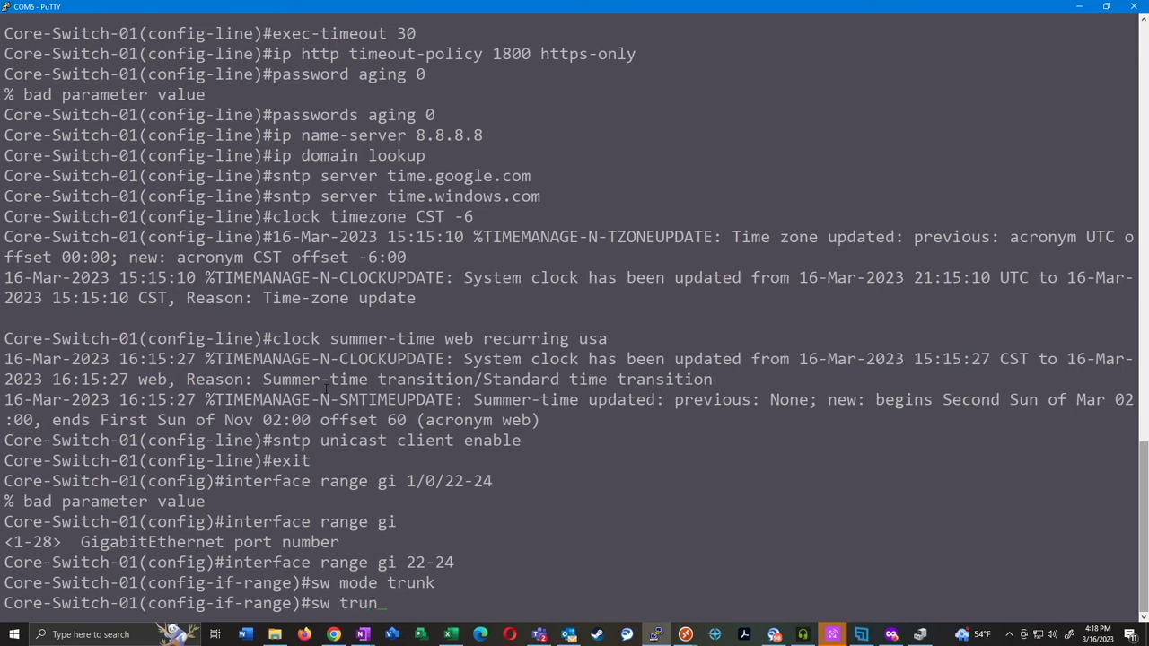
{"action": "type", "text": "k allow vlan 1,5,10"}
{"action": "key", "text": "Return"}
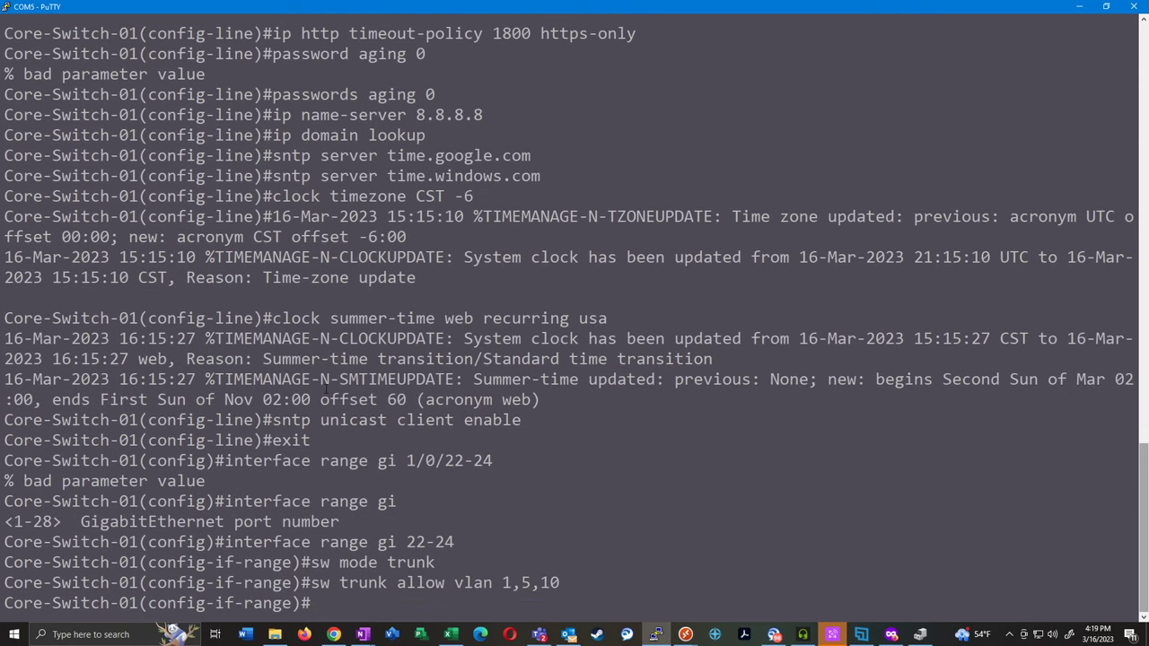
Disable auto smartport on the ports, describe them as "Uplink", and exit the range
{"action": "type", "text": "no macro auto smartport"}
{"action": "key", "text": "Return"}
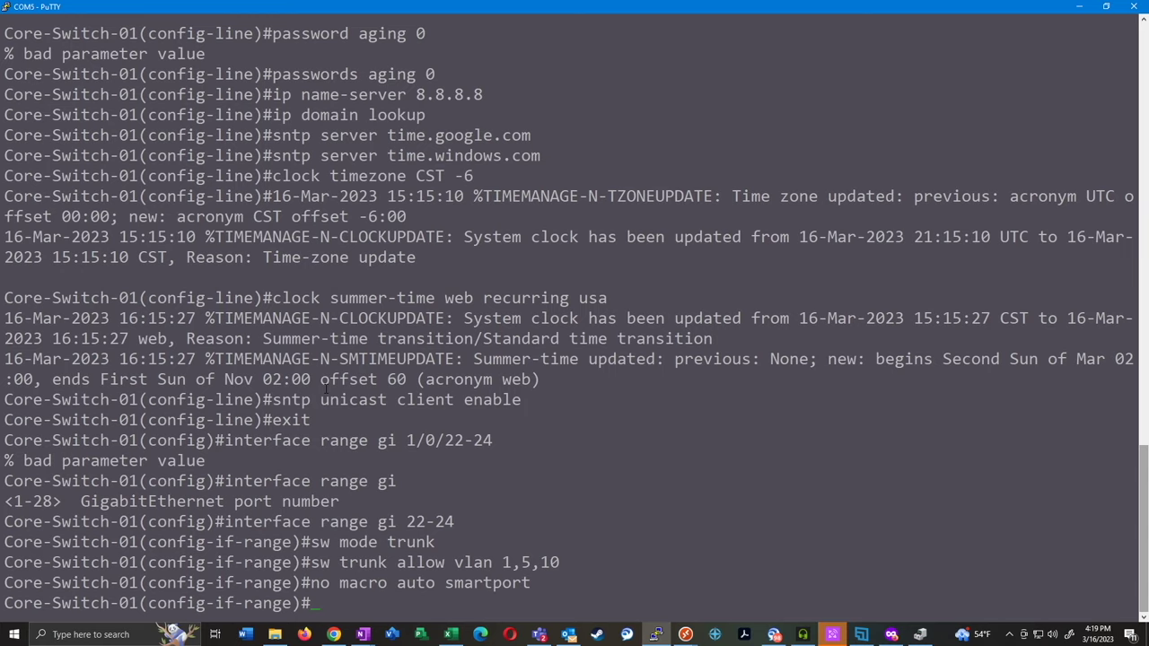
{"action": "type", "text": "desc \"Uplink\""}
{"action": "key", "text": "Return"}
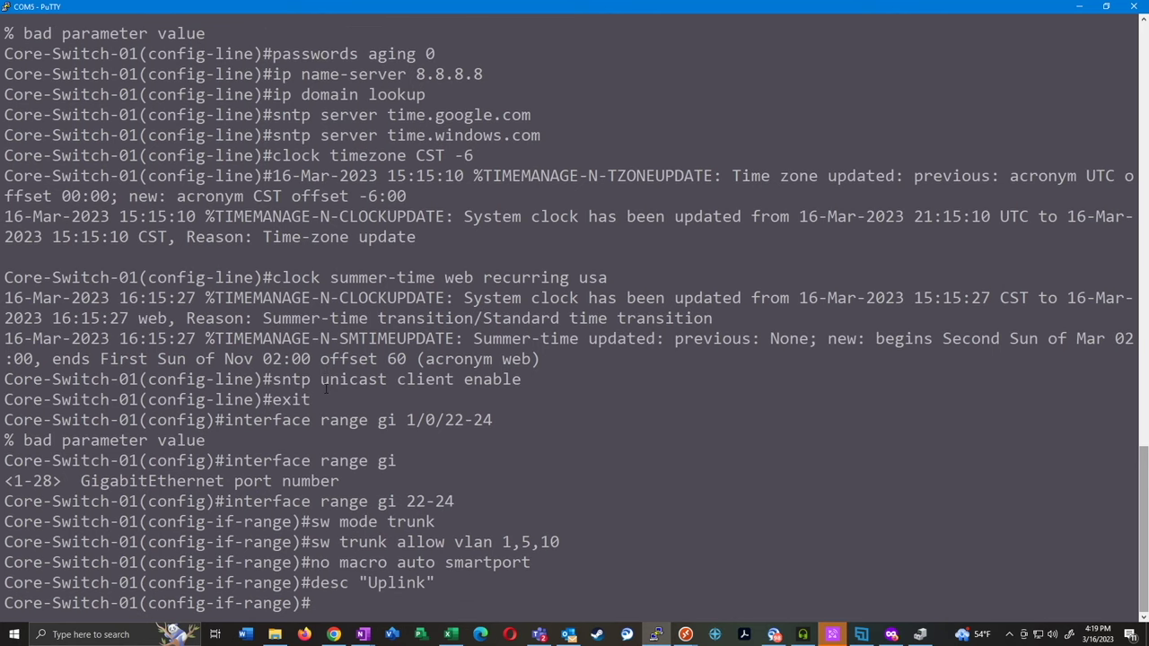
{"action": "type", "text": "exit"}
{"action": "key", "text": "Return"}
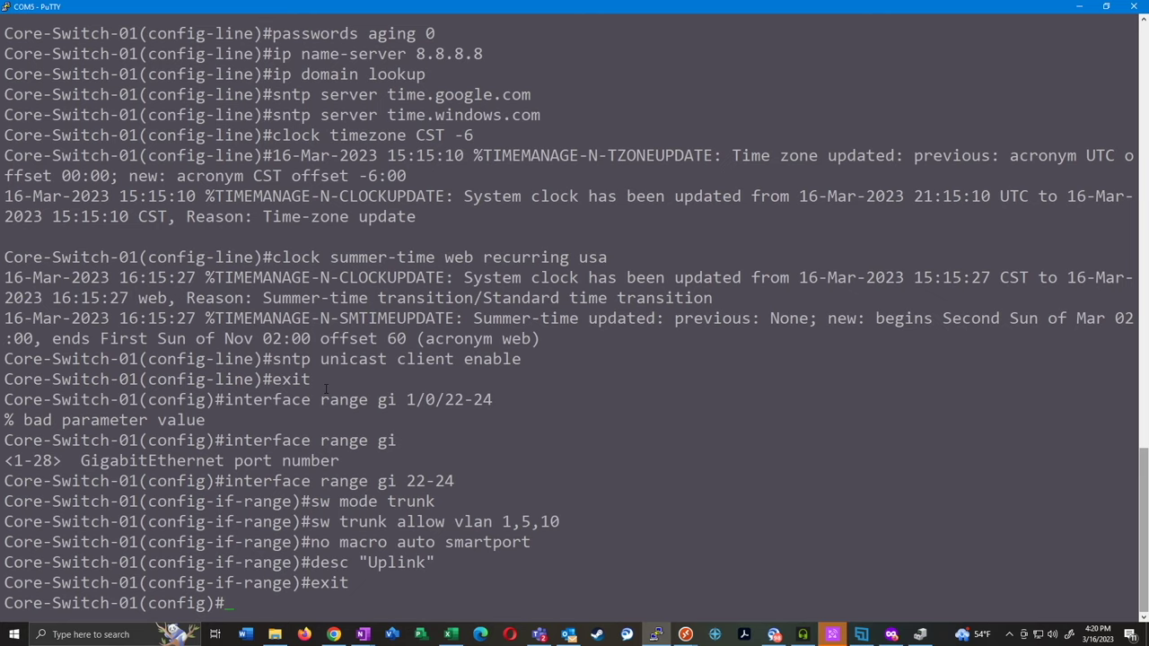
Disable the voice VLAN state, then set it to auto-triggered
{"action": "type", "text": "voice vlan state "}
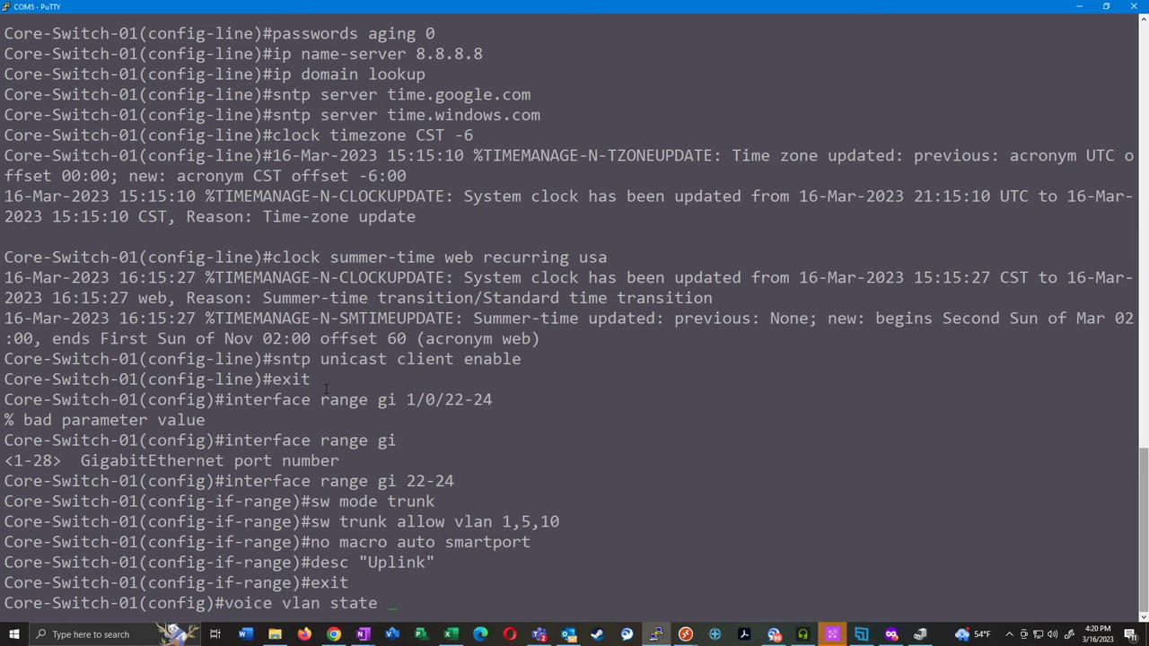
{"action": "type", "text": "disabled"}
{"action": "key", "text": "Return"}
{"action": "type", "text": "vocie"}
{"action": "key", "text": "BackSpace"}
{"action": "key", "text": "BackSpace"}
{"action": "key", "text": "BackSpace"}
{"action": "type", "text": "ice vlan state auto-t"}
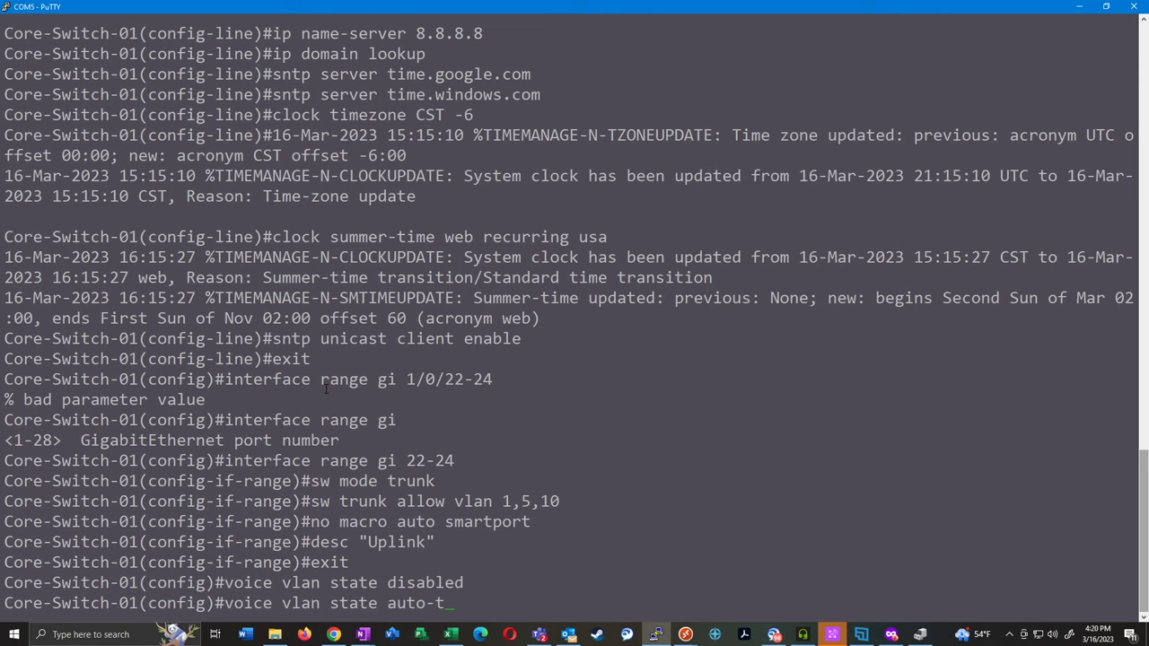
{"action": "key", "text": "Tab"}
{"action": "key", "text": "Return"}
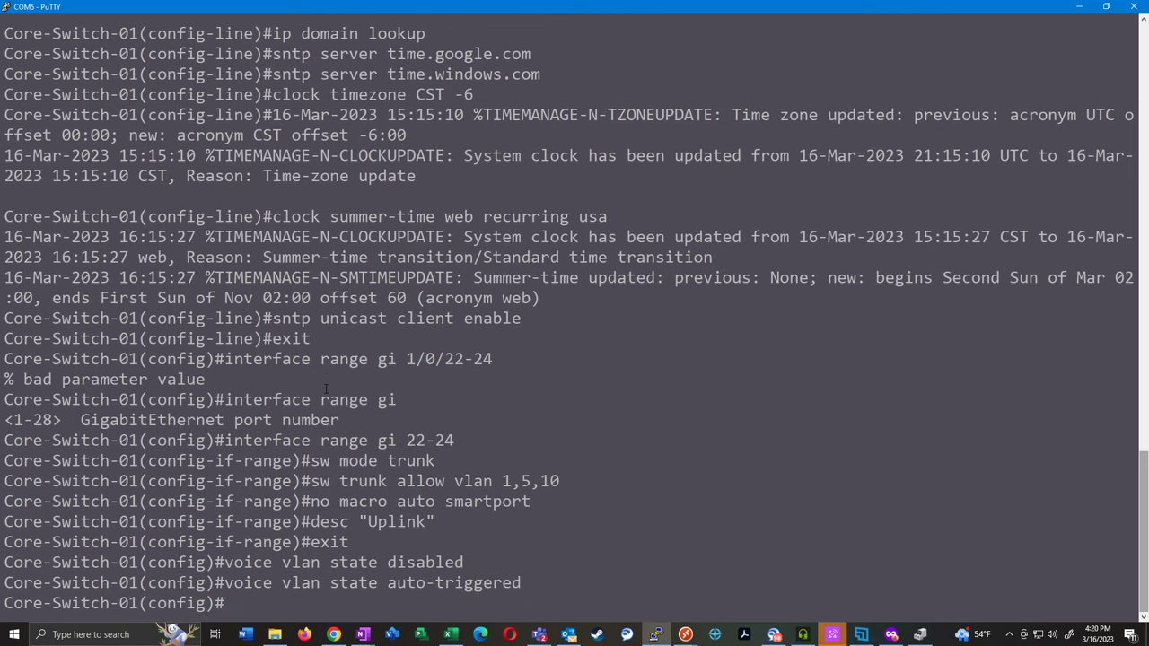
Set voice VLAN ID 100, confirm with Y, and leave configuration mode
{"action": "type", "text": "voice vlan id 100"}
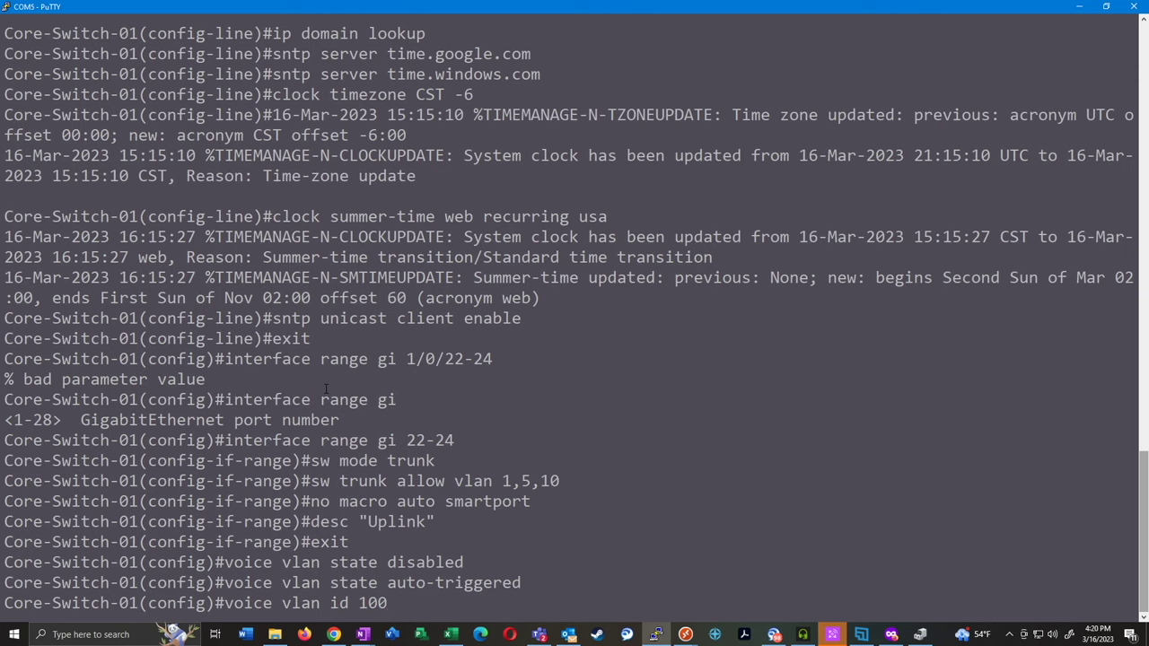
{"action": "key", "text": "Return"}
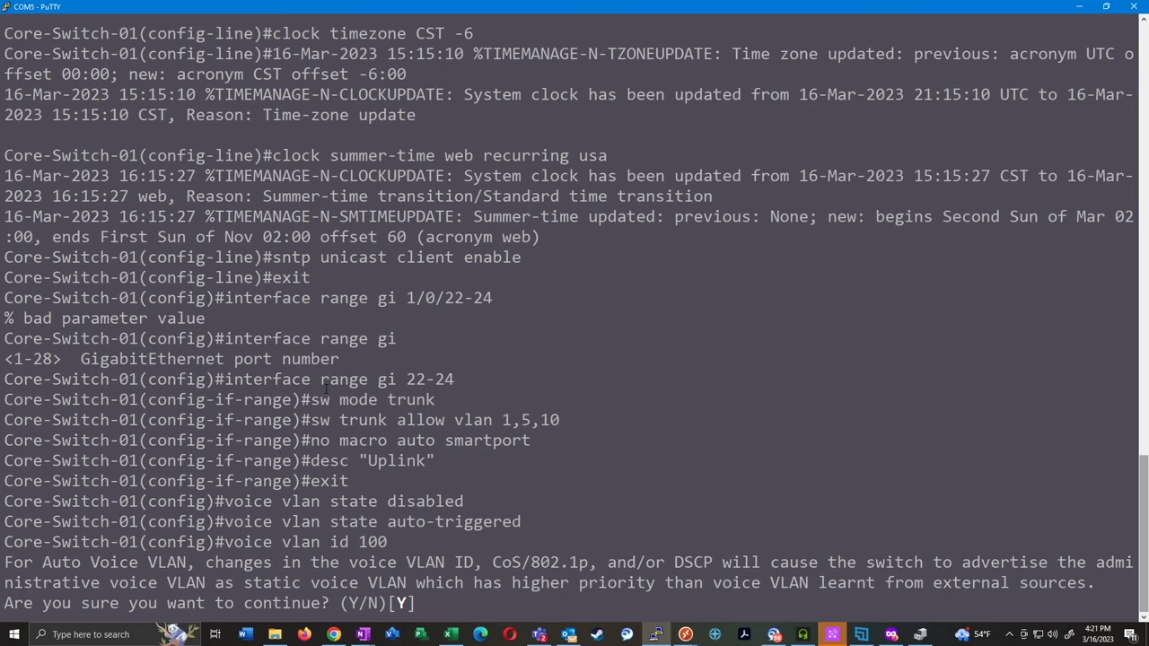
{"action": "type", "text": "Y"}
{"action": "key", "text": "Return"}
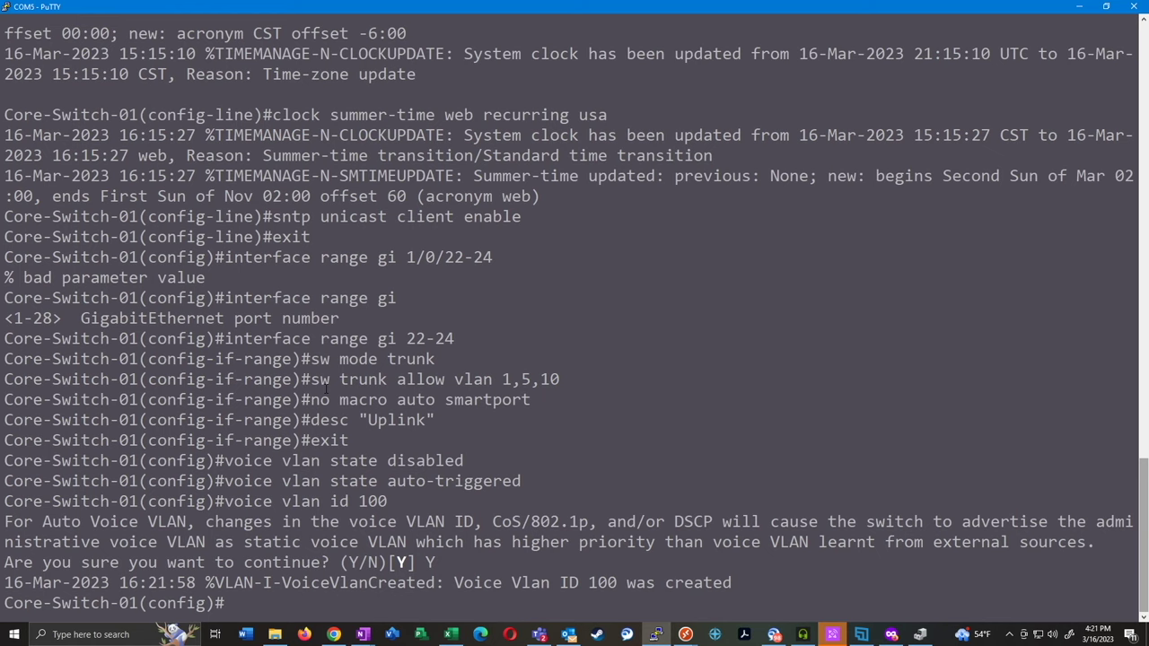
{"action": "type", "text": "exit"}
{"action": "key", "text": "Return"}
{"action": "type", "text": "show"}
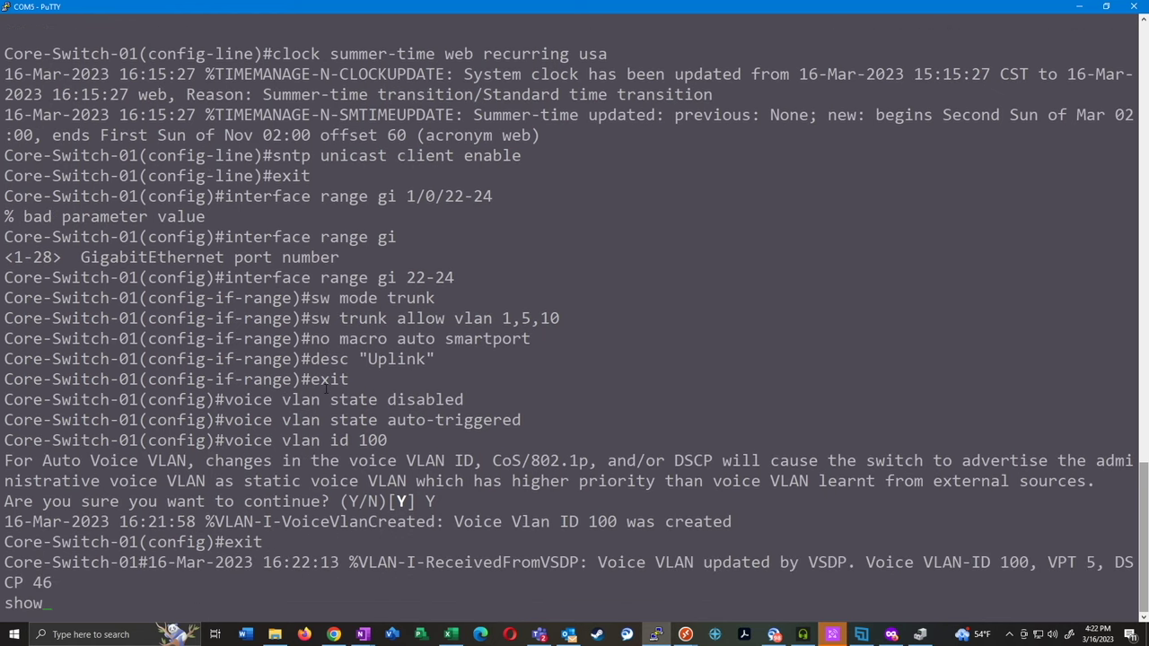
{"action": "type", "text": " voice vlan local"}
Show the local and auto voice VLAN status, confirming agreed VLAN 100, VPT 5, DSCP 46
{"action": "key", "text": "Return"}
{"action": "type", "text": "show vloice v"}
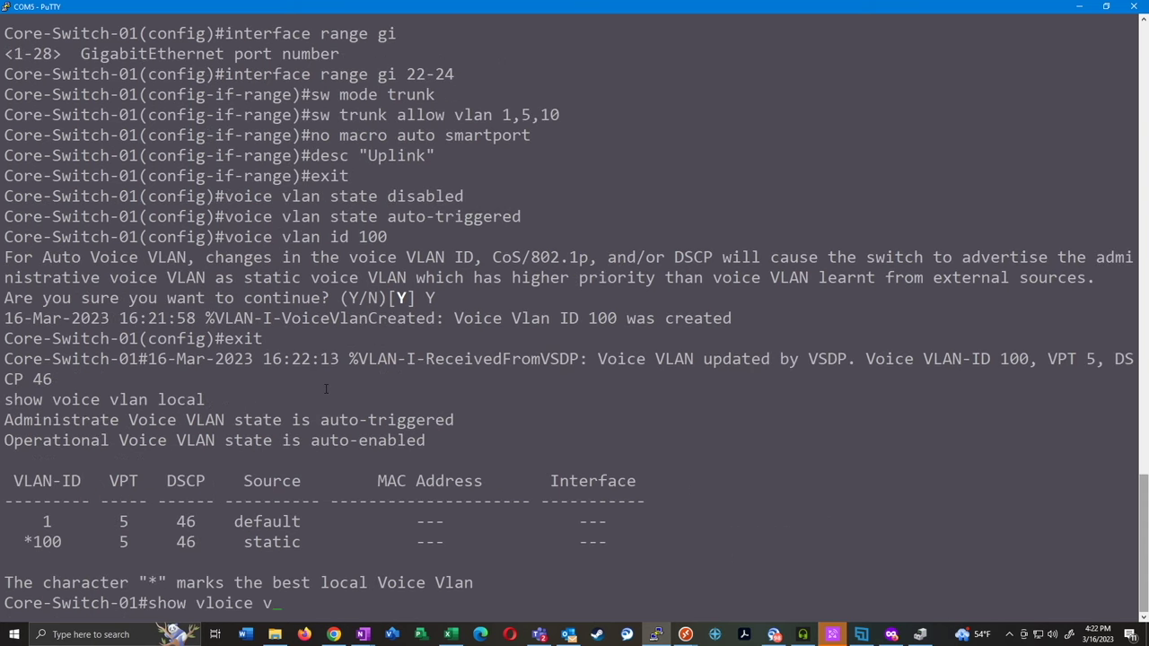
{"action": "type", "text": "lan type auto"}
{"action": "key", "text": "Return"}
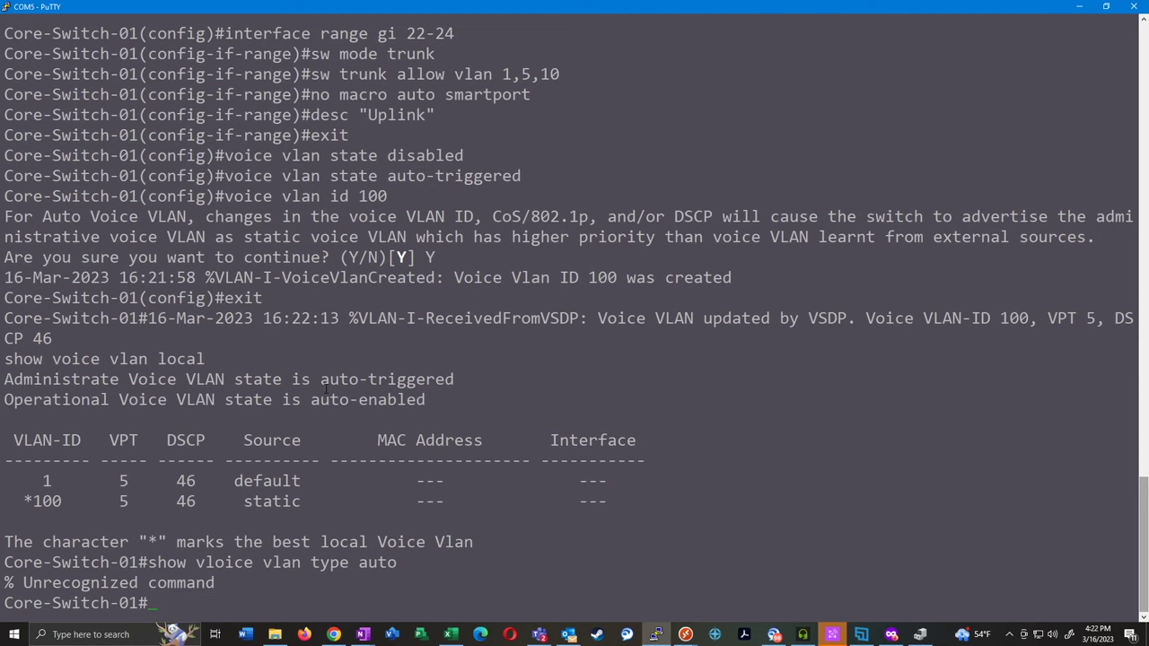
{"action": "type", "text": "show voice vlan type auto"}
{"action": "key", "text": "Return"}
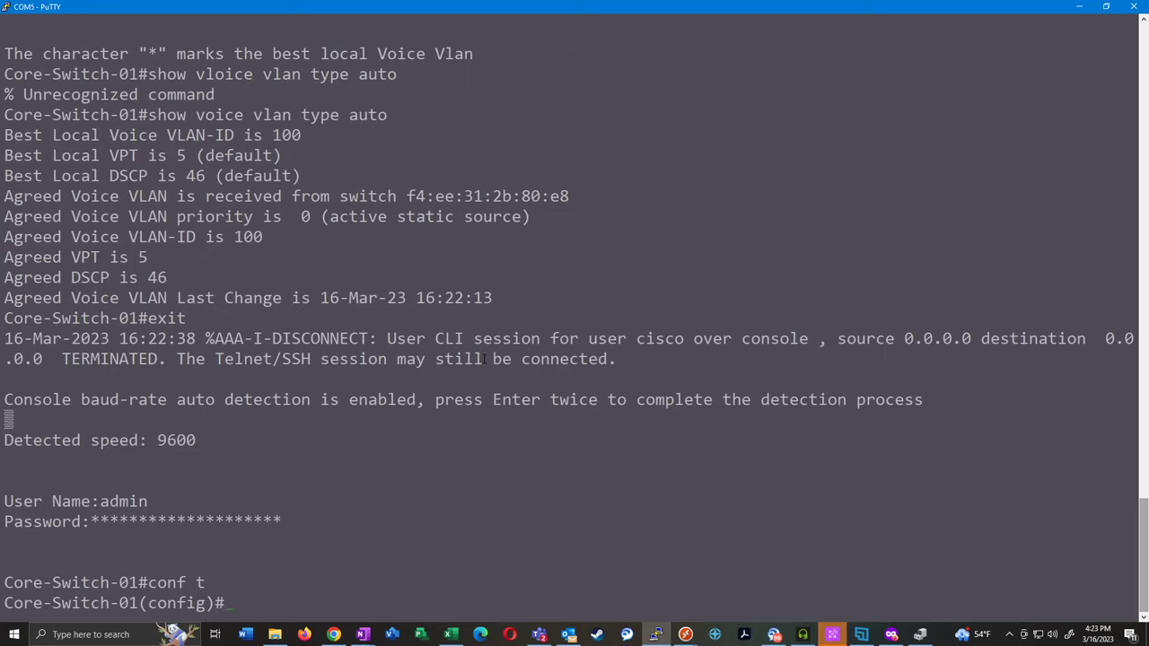
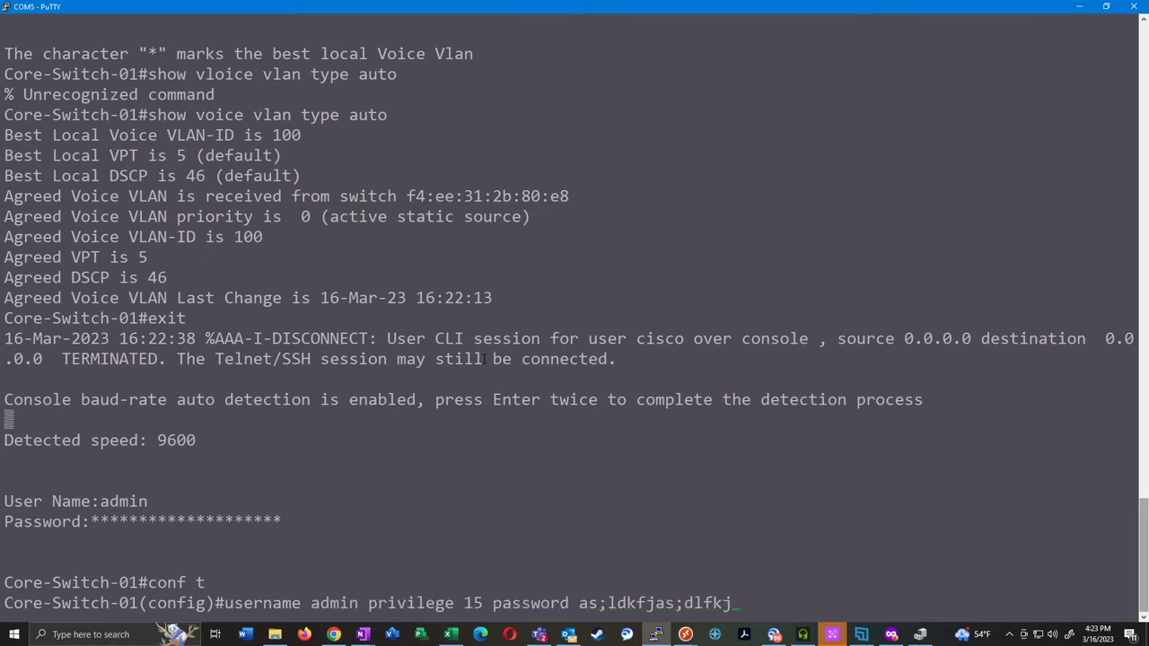
Discard the partial user account command and save running-config to startup-config with do wr
{"action": "key", "text": "BackSpace"}
{"action": "key", "text": "BackSpace"}
{"action": "key", "text": "BackSpace"}
{"action": "key", "text": "BackSpace"}
{"action": "key", "text": "BackSpace"}
{"action": "key", "text": "BackSpace"}
{"action": "key", "text": "BackSpace"}
{"action": "key", "text": "BackSpace"}
{"action": "key", "text": "BackSpace"}
{"action": "key", "text": "BackSpace"}
{"action": "key", "text": "BackSpace"}
{"action": "key", "text": "BackSpace"}
{"action": "key", "text": "BackSpace"}
{"action": "key", "text": "BackSpace"}
{"action": "key", "text": "BackSpace"}
{"action": "key", "text": "BackSpace"}
{"action": "key", "text": "BackSpace"}
{"action": "key", "text": "BackSpace"}
{"action": "key", "text": "BackSpace"}
{"action": "key", "text": "BackSpace"}
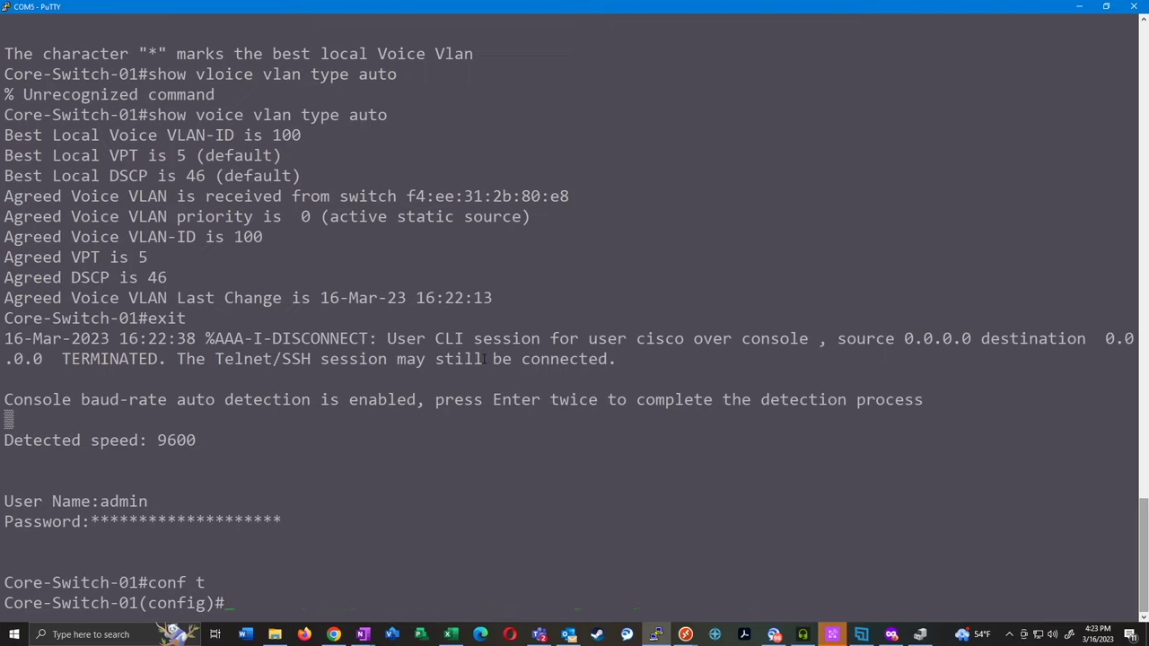
{"action": "key", "text": "Return"}
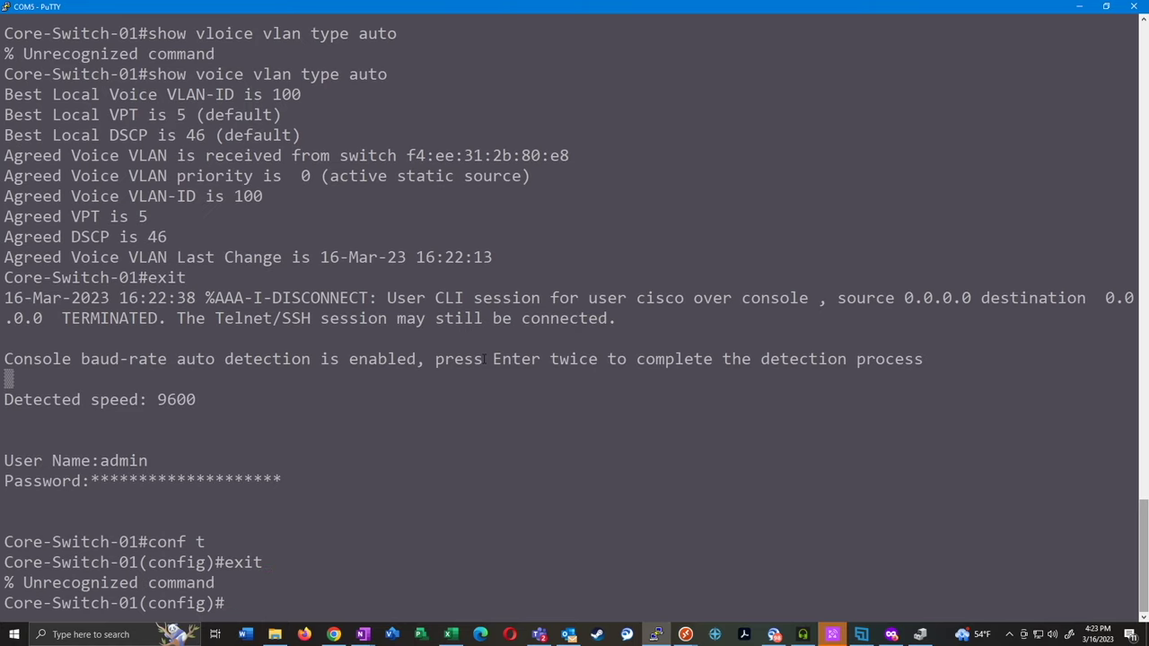
{"action": "key", "text": "Return"}
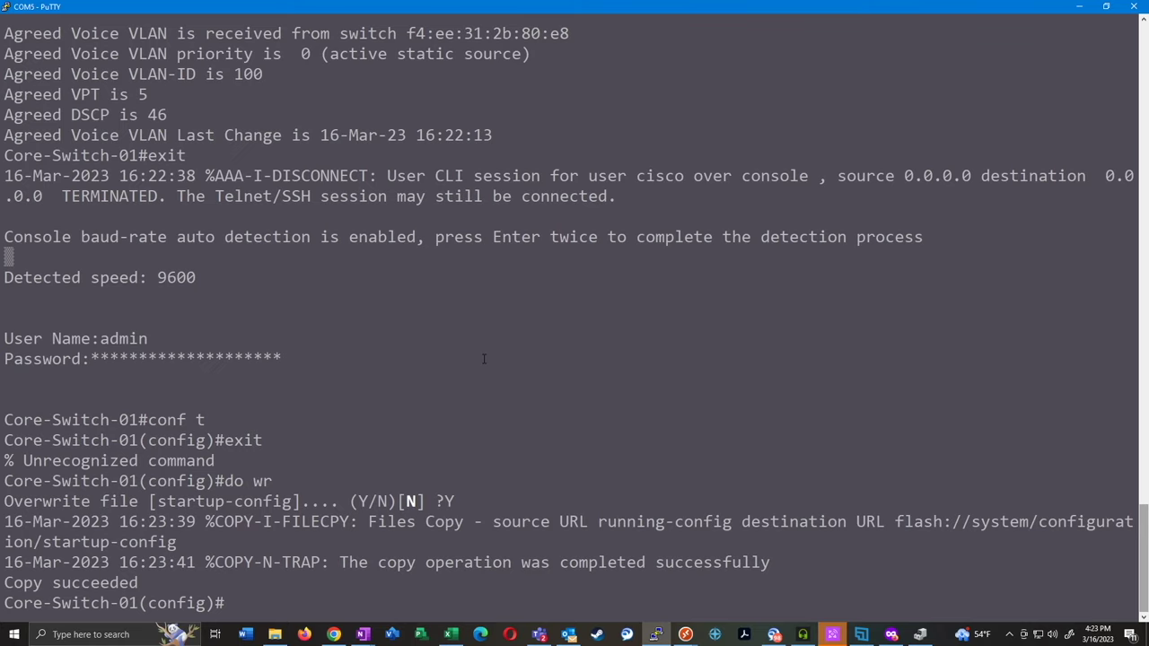
Switch away from the PuTTY console to Windows
{"action": "key", "text": "alt+Tab"}
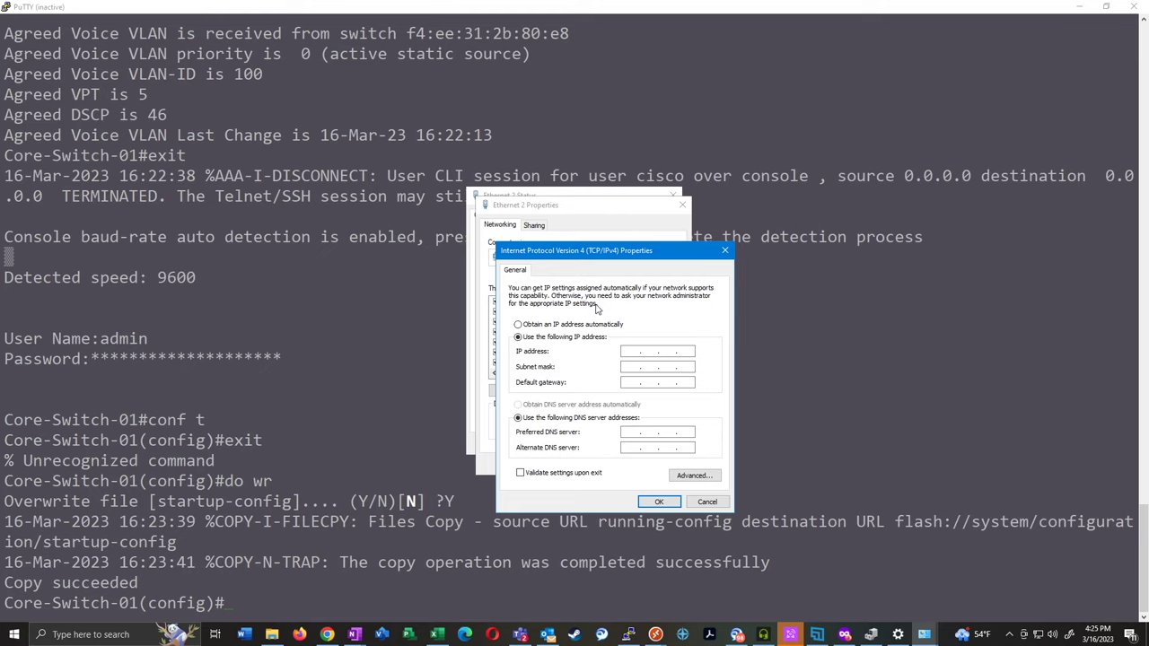
Enter static IPv4 192.168.1.5 with mask 255.255.255.0 on Ethernet 2 and confirm all dialogs
{"action": "left_click", "coordinate": [635, 350]}
{"action": "type", "text": "192.168.1.5"}
{"action": "key", "text": "Tab"}
{"action": "left_click", "coordinate": [660, 502]}
{"action": "left_click", "coordinate": [617, 463]}
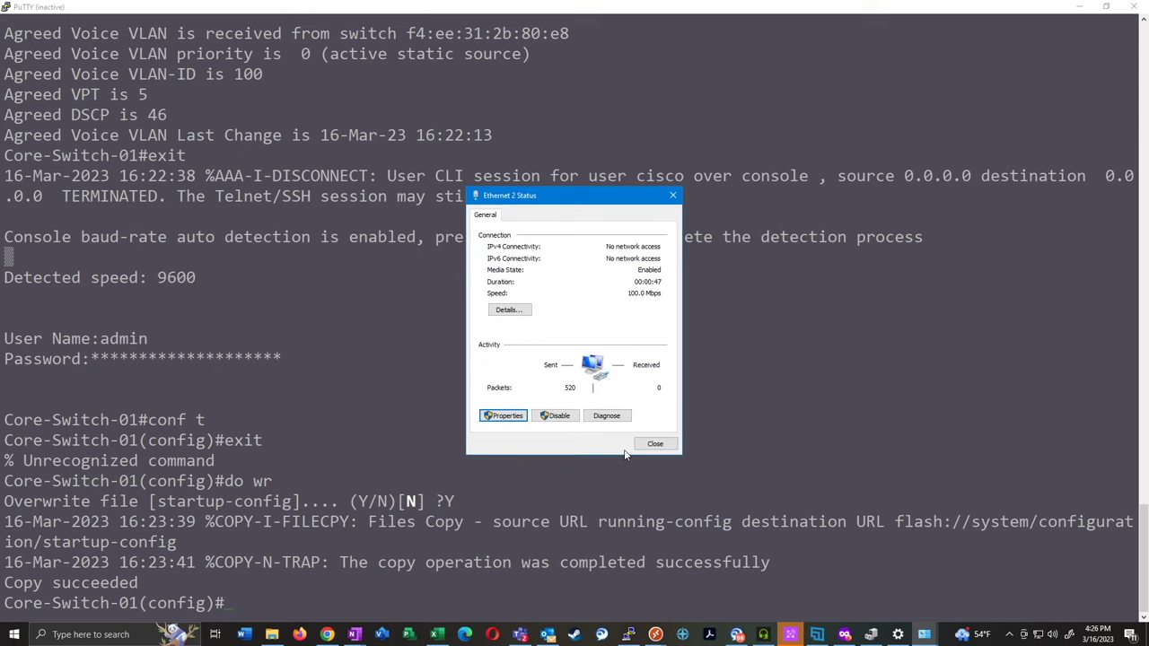
{"action": "left_click", "coordinate": [658, 446]}
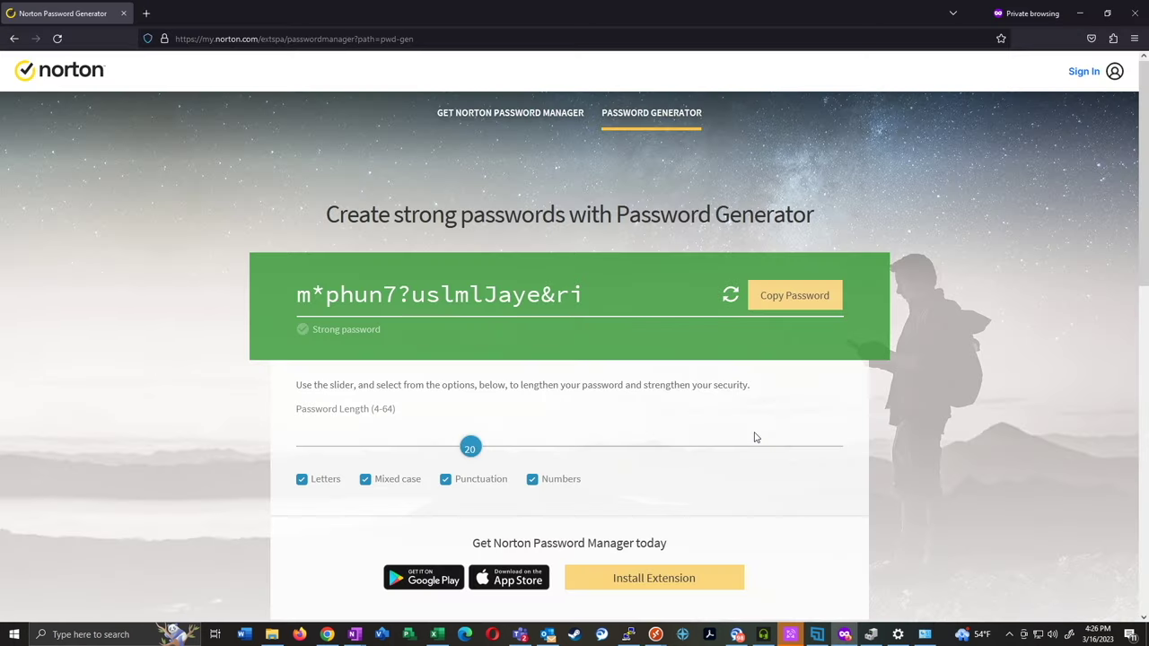
Open 192.168.1.10 in a new private tab and log in with the administrator account
{"action": "left_click", "coordinate": [150, 17]}
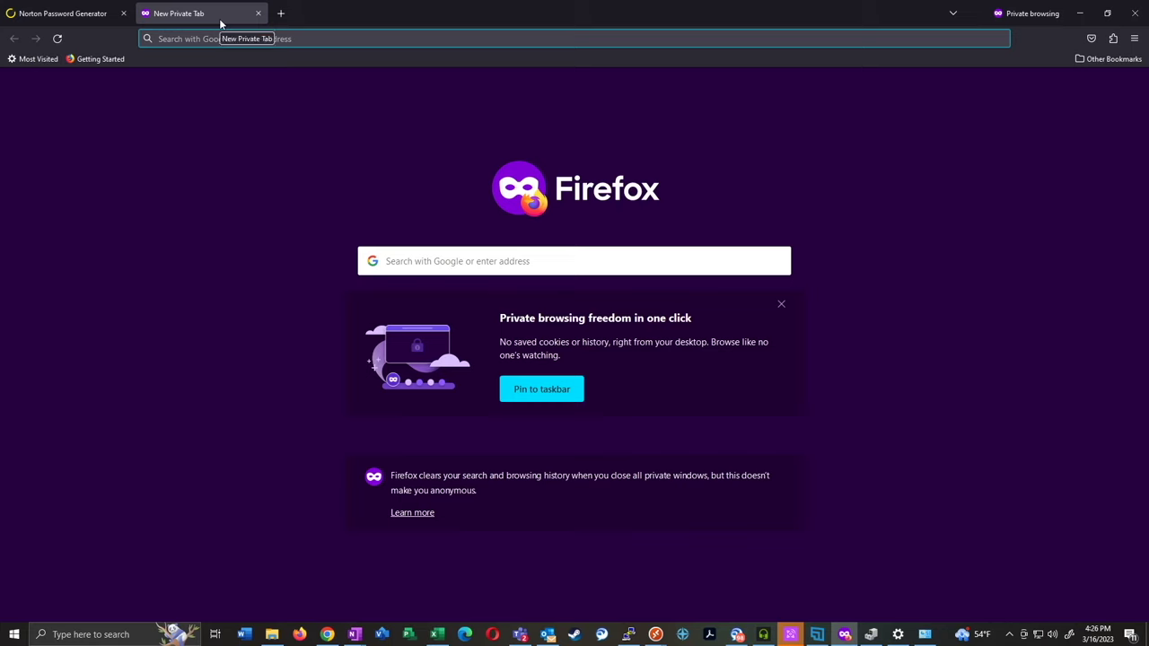
{"action": "type", "text": "192.168.1.10"}
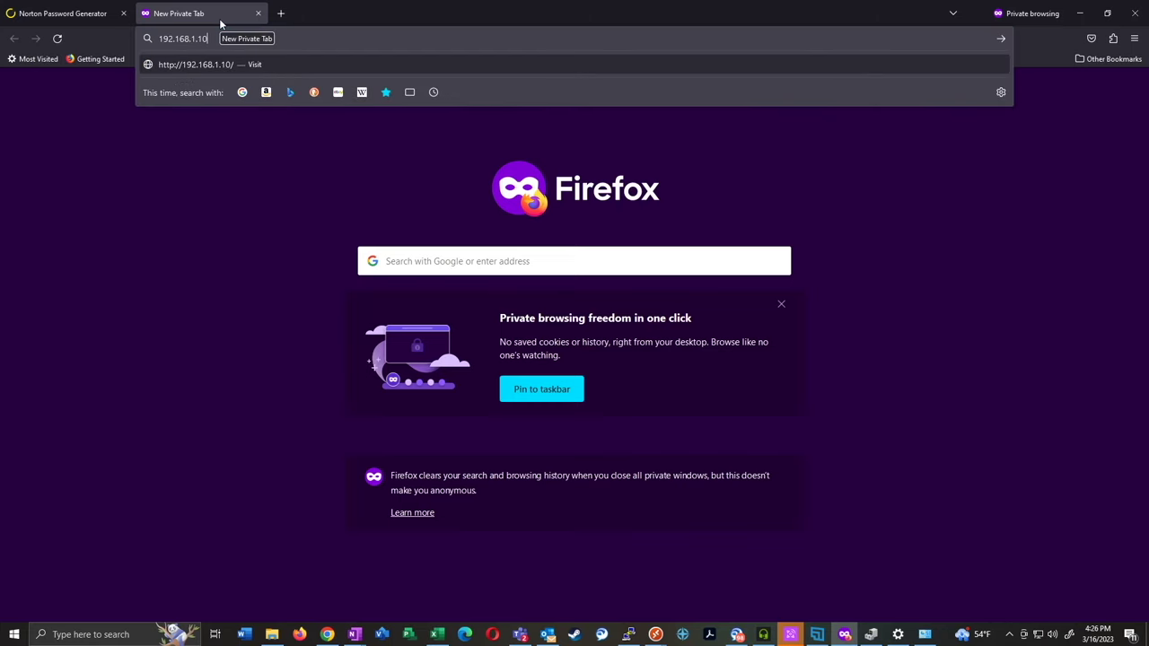
{"action": "key", "text": "Return"}
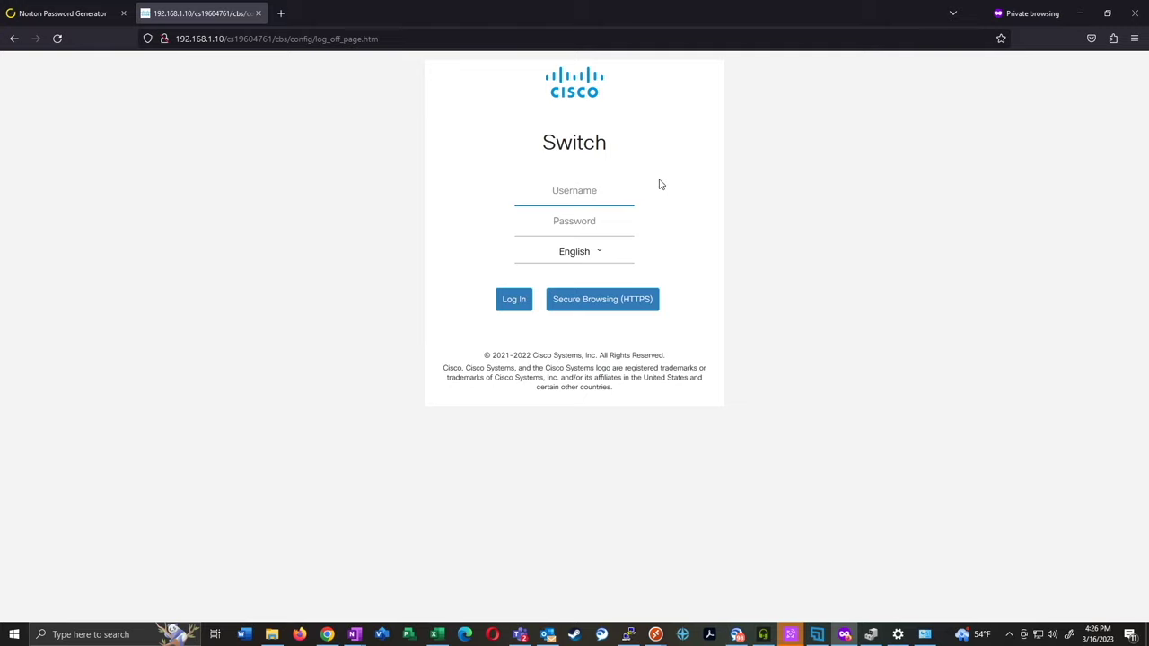
{"action": "type", "text": "admin"}
{"action": "key", "text": "Tab"}
{"action": "key", "text": "ctrl+v"}
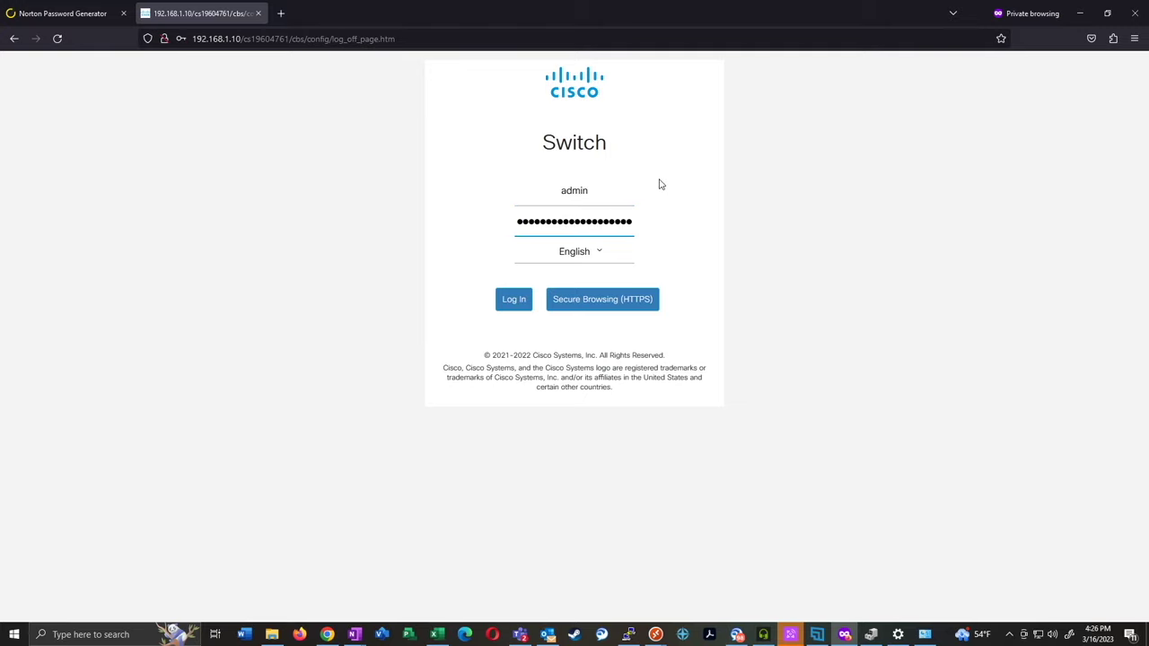
{"action": "key", "text": "Return"}
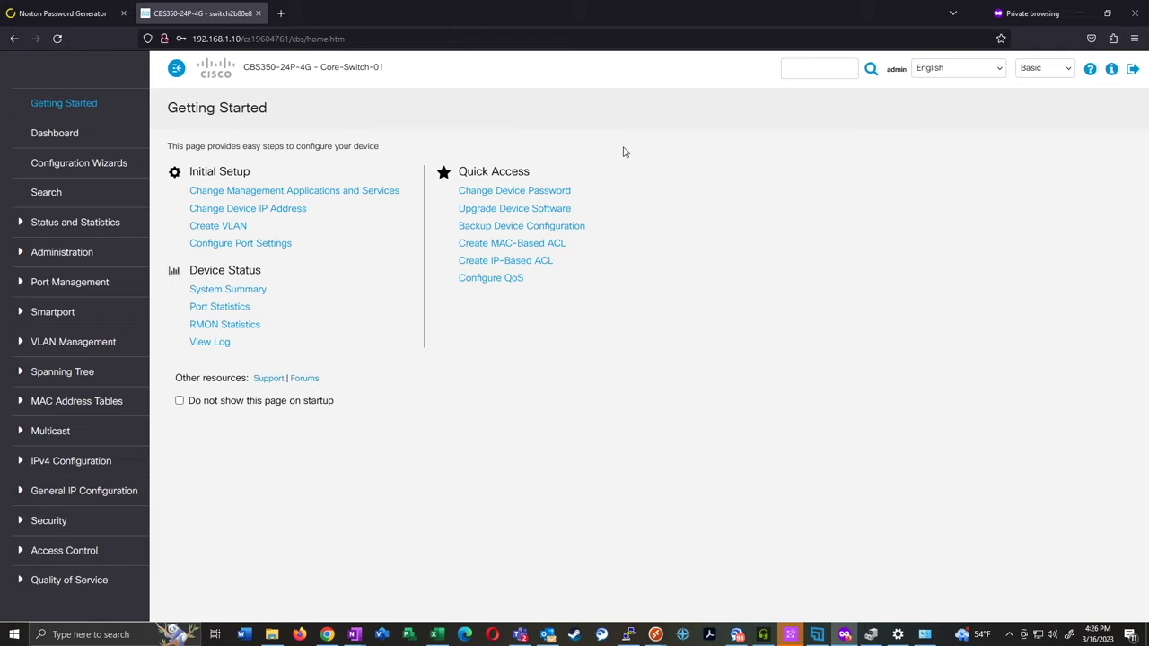
Check that System Summary shows host name Core-Switch-01, then open Smartport Properties
{"action": "left_click", "coordinate": [65, 135]}
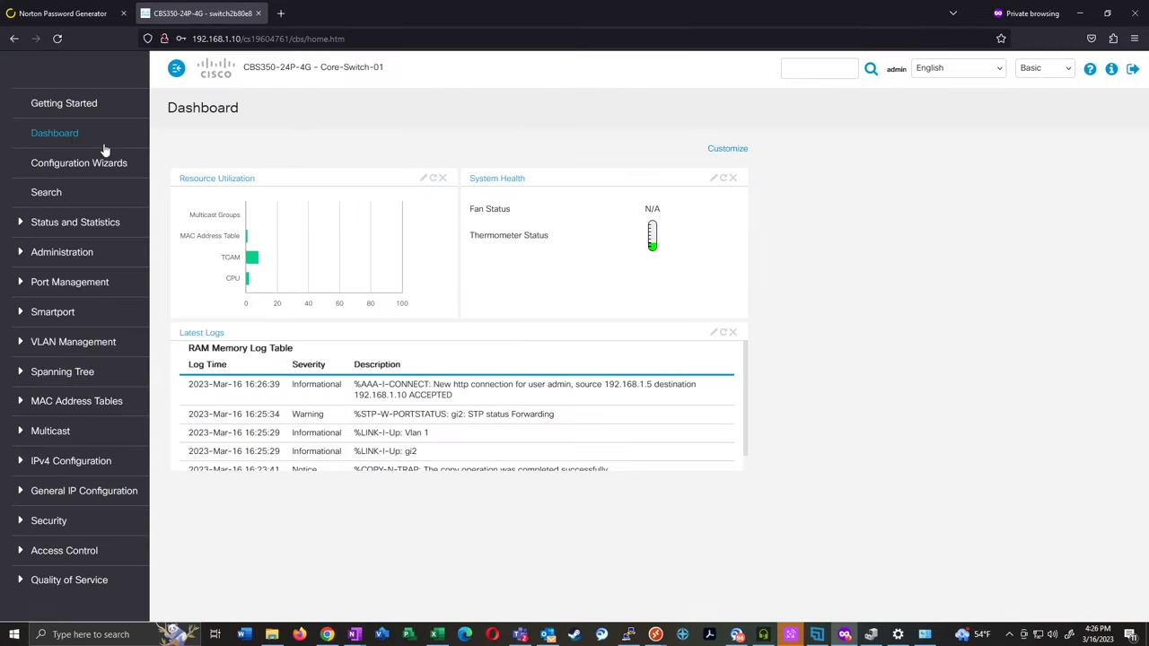
{"action": "left_click", "coordinate": [78, 228]}
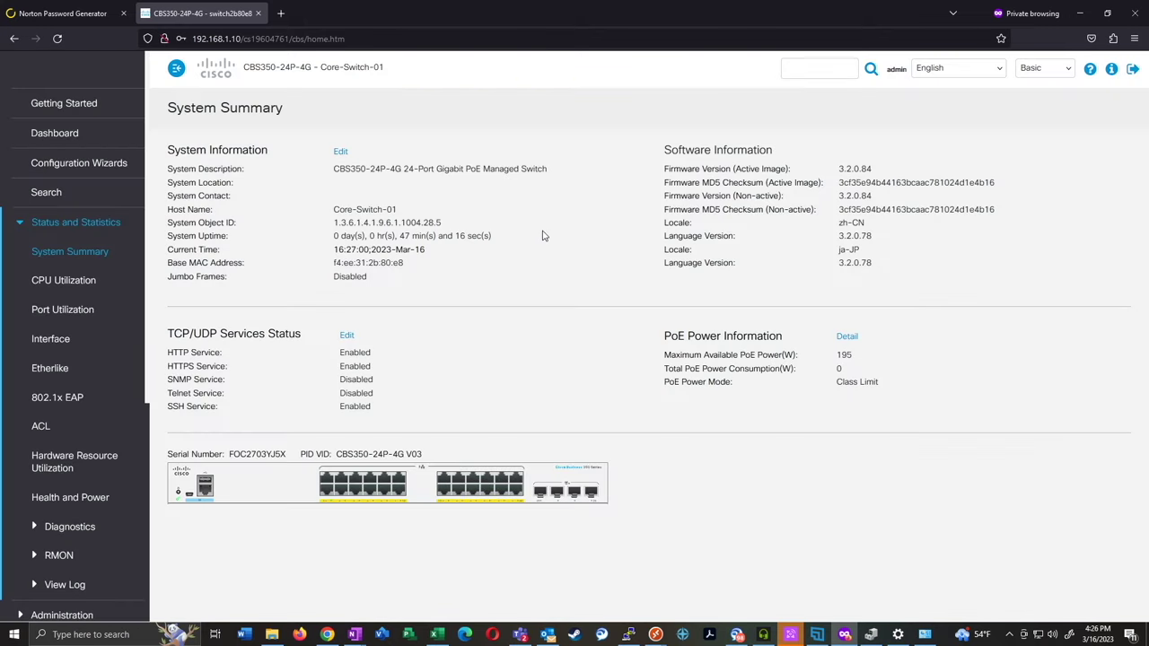
{"action": "left_click_drag", "start_coordinate": [333, 212], "coordinate": [435, 213]}
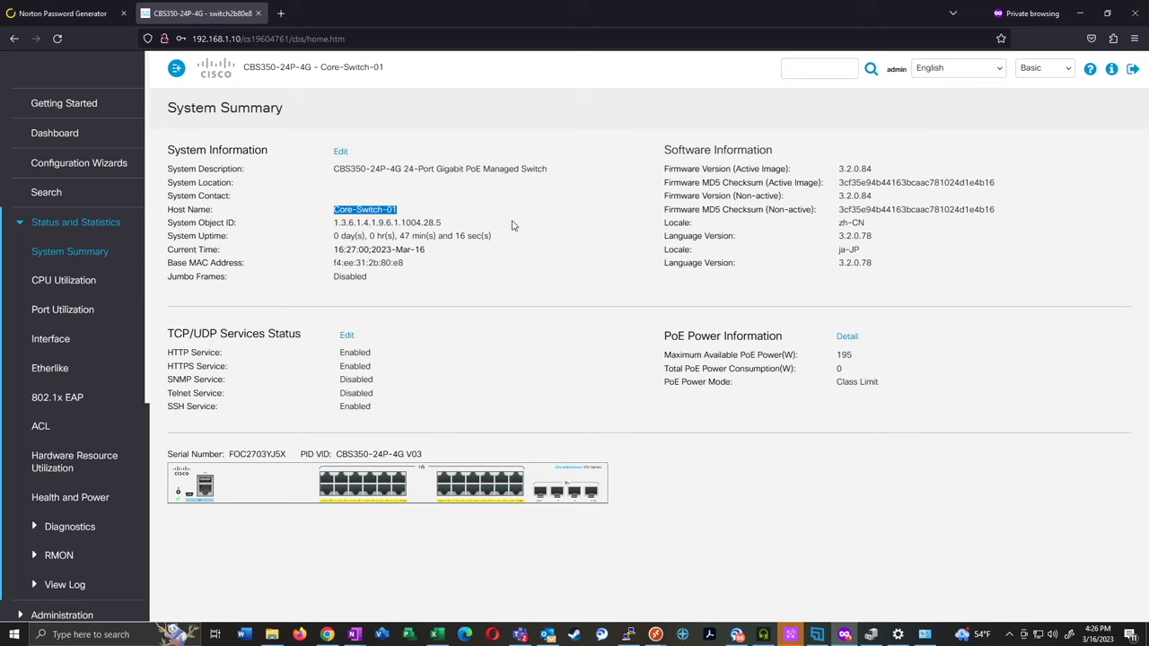
{"action": "scroll", "coordinate": [102, 328], "scroll_direction": "down", "scroll_amount": 5}
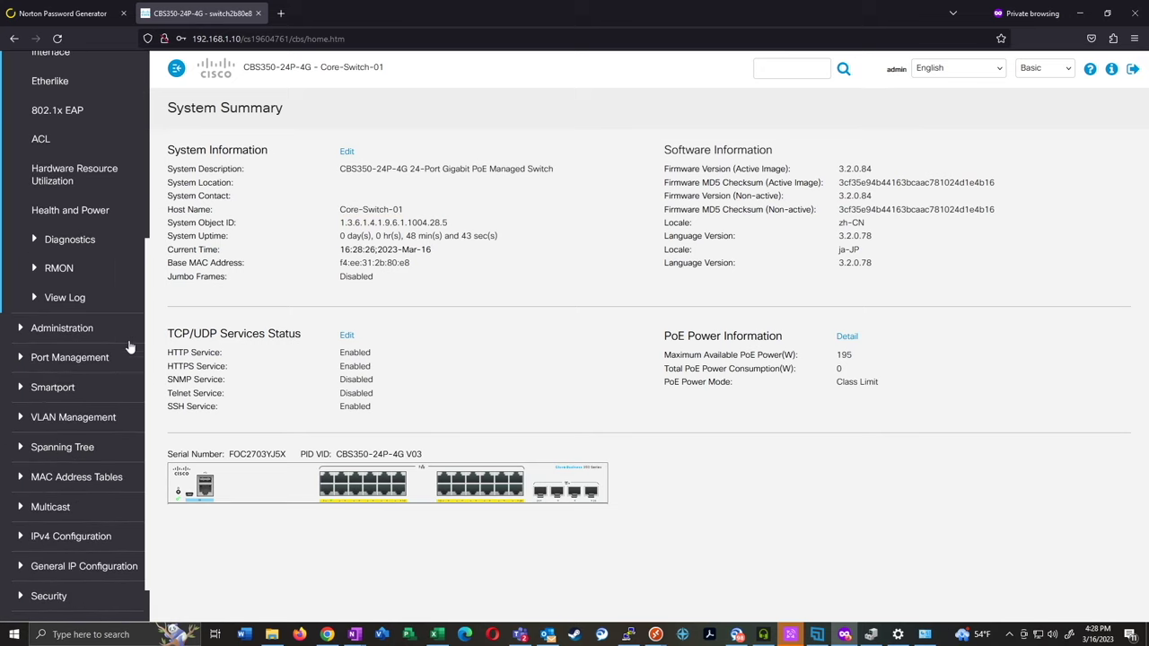
{"action": "left_click", "coordinate": [40, 387]}
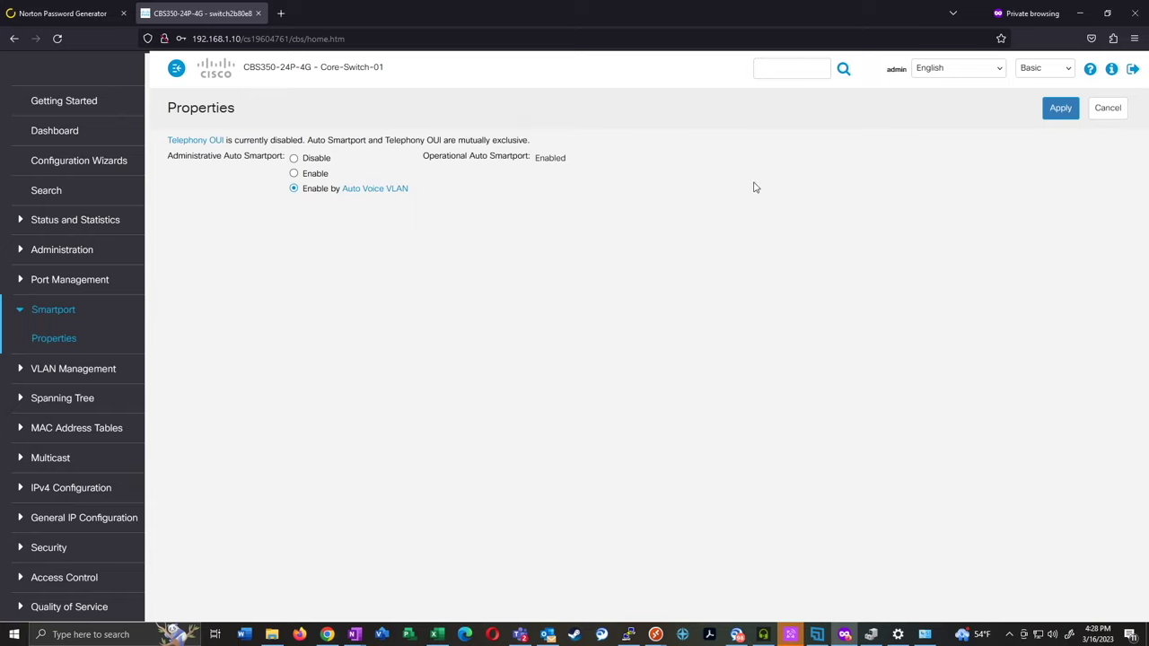
Switch the GUI display mode from Basic to Advanced and open Smartport Interface Settings
{"action": "left_click", "coordinate": [1057, 71]}
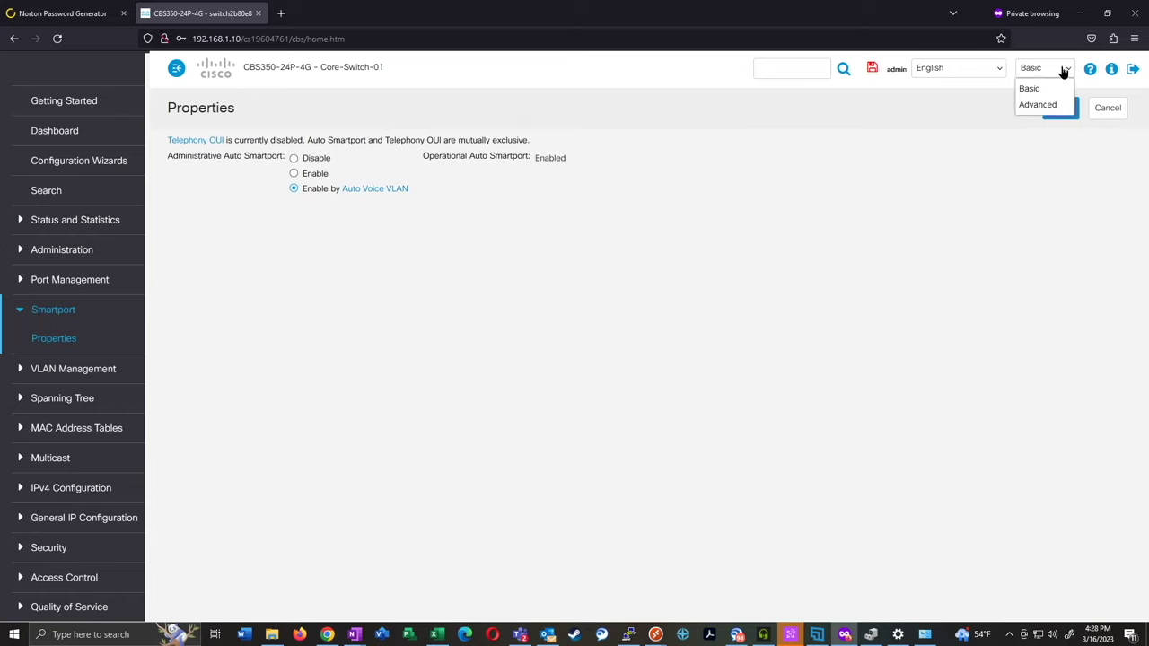
{"action": "left_click", "coordinate": [1029, 106]}
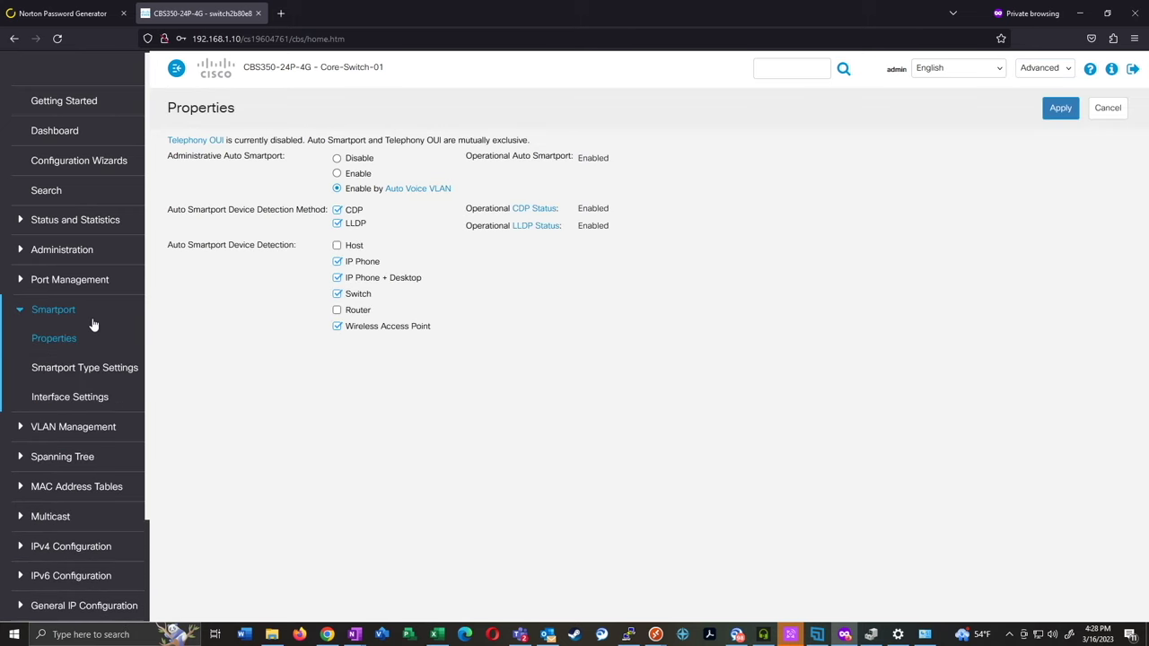
{"action": "left_click", "coordinate": [83, 396]}
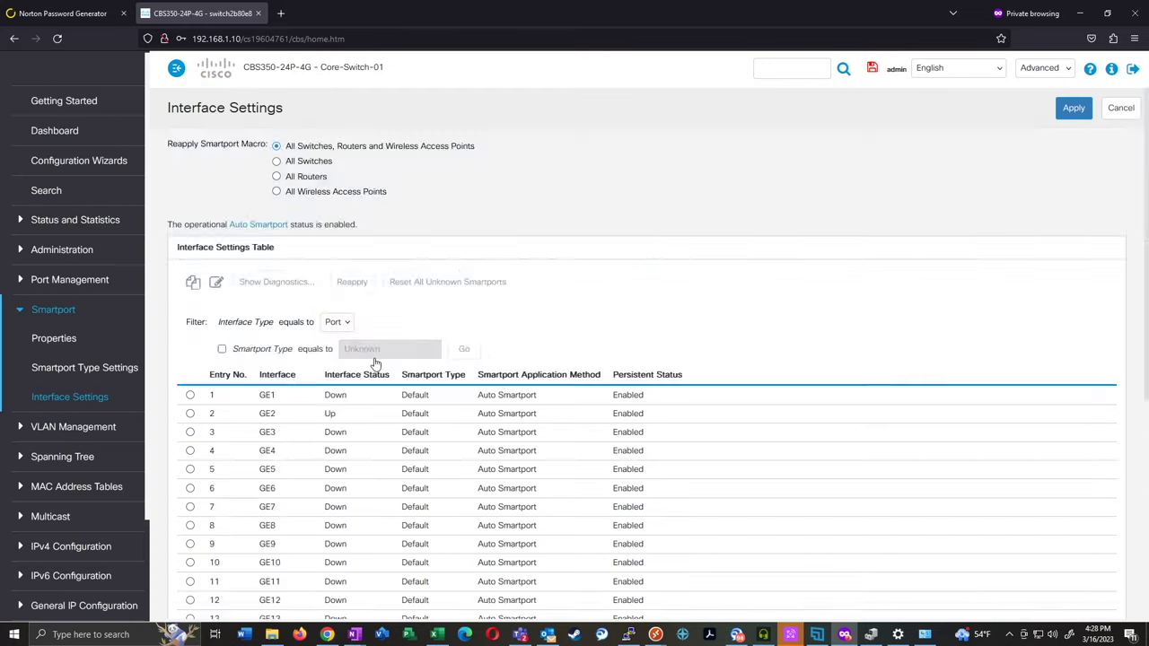
Review the Smartport table for all 28 ports, noting uplinks GE22–GE24 are Disabled
{"action": "scroll", "coordinate": [538, 360], "scroll_direction": "down", "scroll_amount": 3}
{"action": "triple_click", "coordinate": [488, 152]}
{"action": "left_click", "coordinate": [479, 157]}
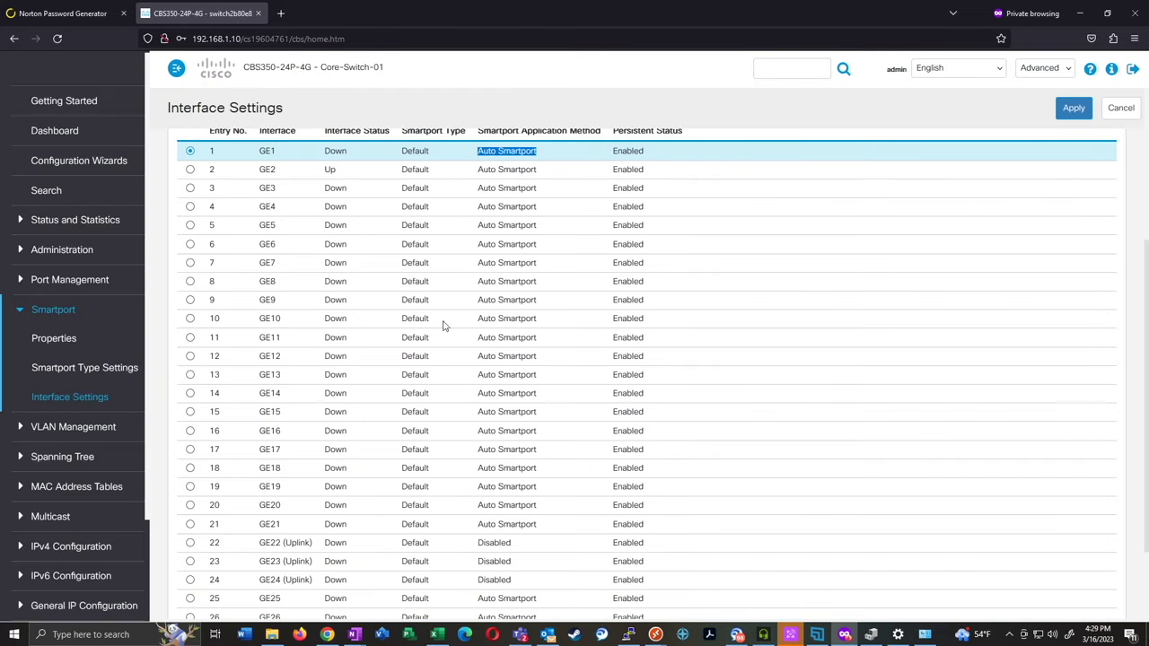
{"action": "scroll", "coordinate": [449, 321], "scroll_direction": "down", "scroll_amount": 2}
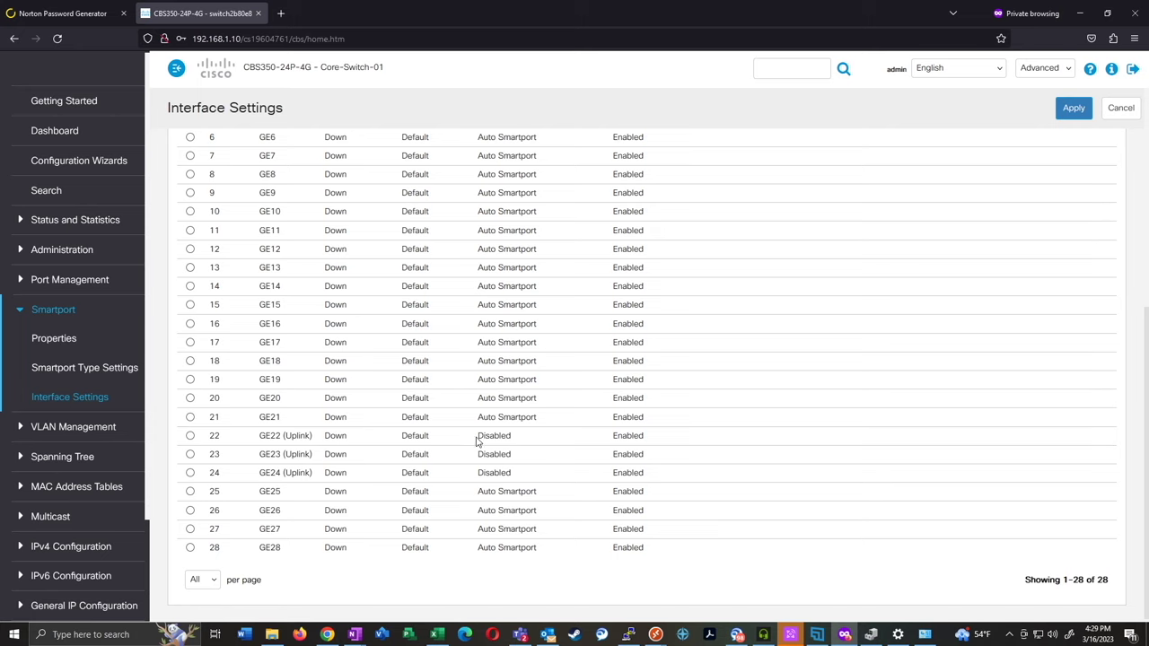
{"action": "left_click_drag", "start_coordinate": [477, 438], "coordinate": [521, 476]}
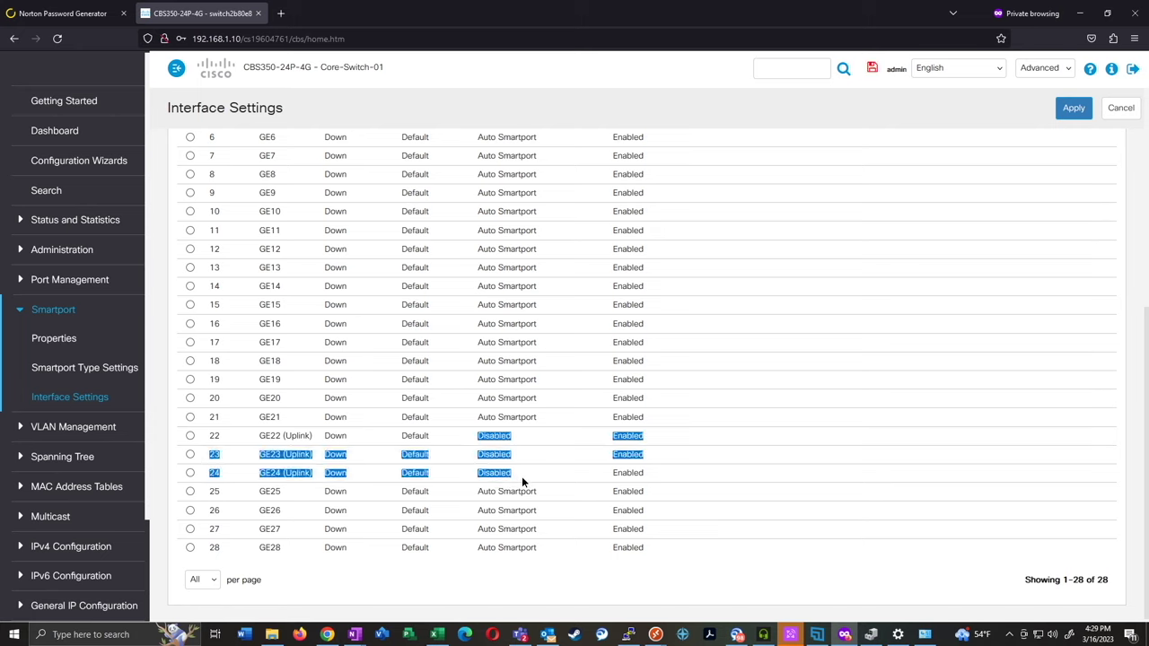
{"action": "left_click", "coordinate": [439, 456]}
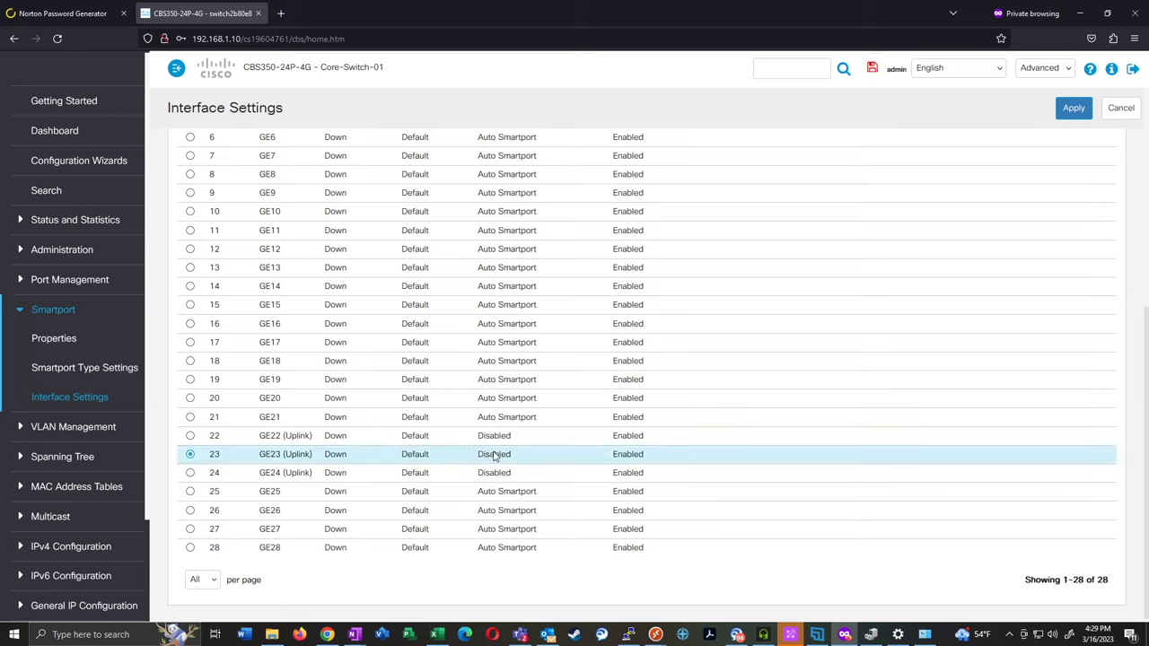
{"action": "left_click_drag", "start_coordinate": [508, 477], "coordinate": [476, 446]}
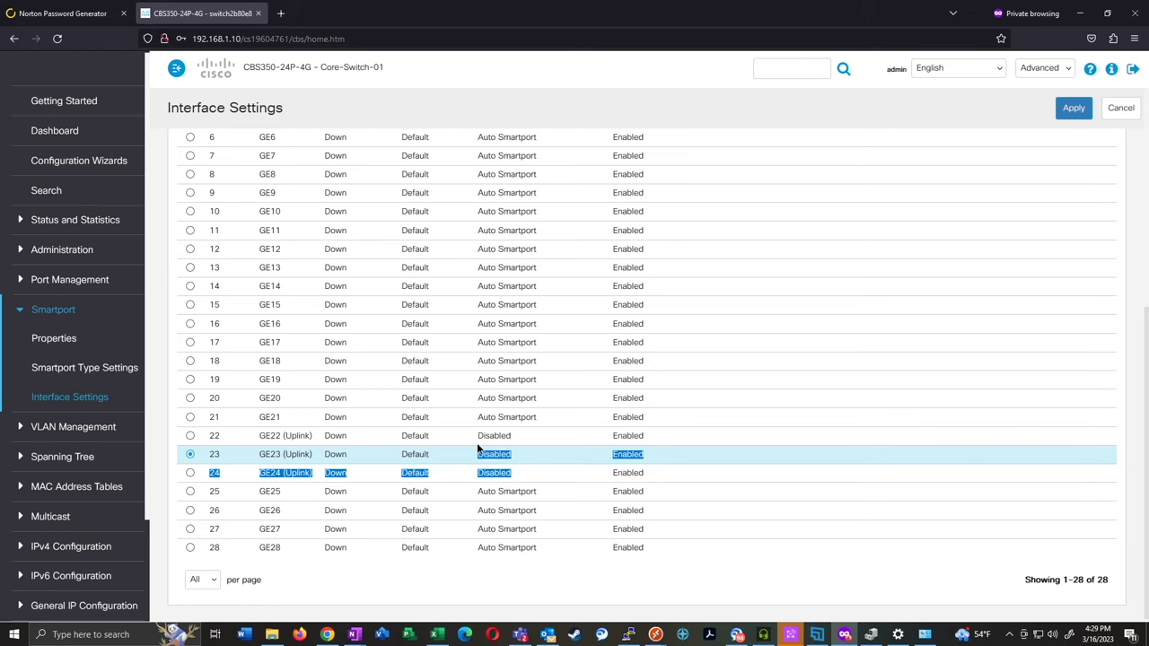
{"action": "left_click", "coordinate": [554, 458]}
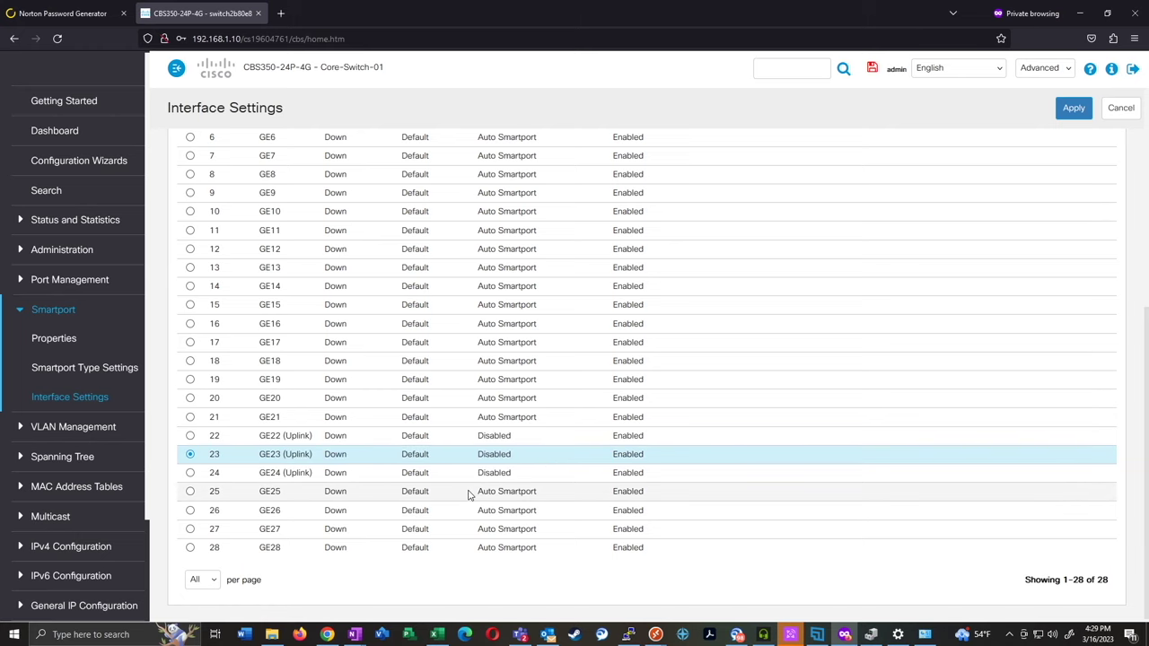
{"action": "scroll", "coordinate": [474, 504], "scroll_direction": "up", "scroll_amount": 4}
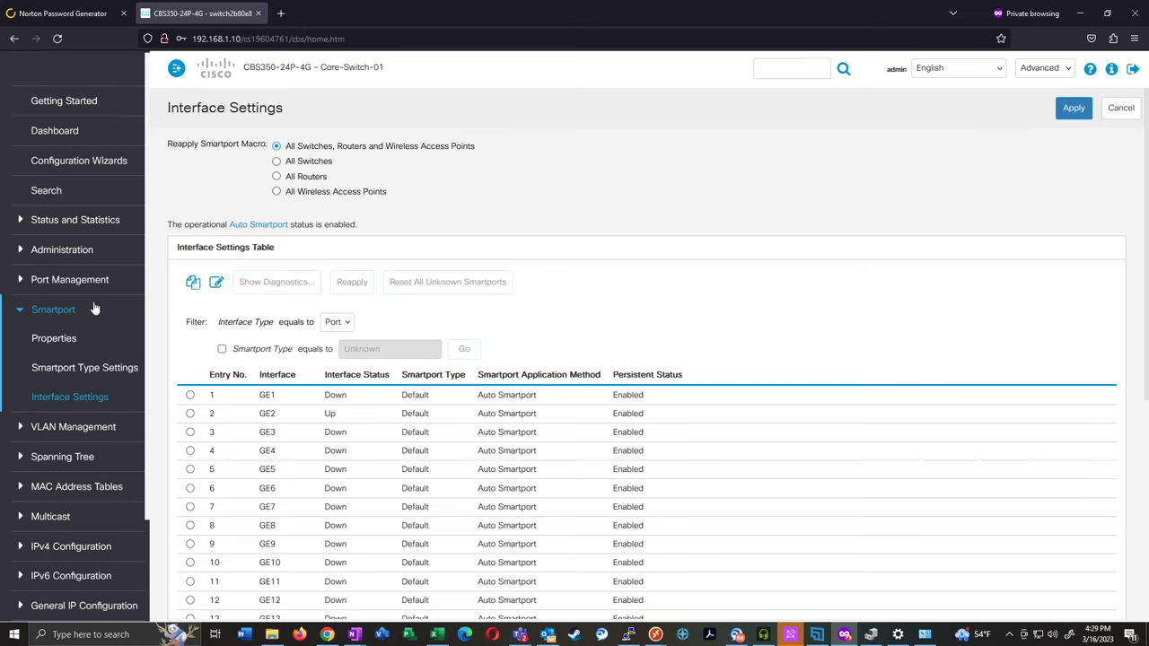
Inspect VLAN 1's IPv4 entry: static 192.168.1.10, mask 255.255.255.0, closing without changes
{"action": "left_click", "coordinate": [70, 546]}
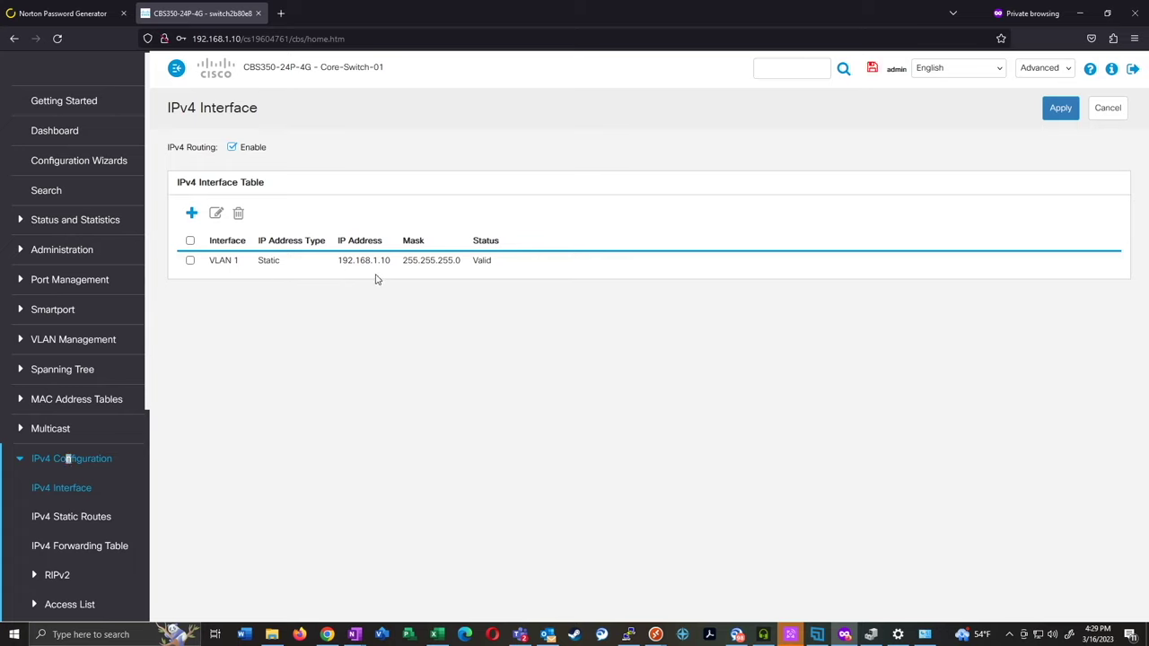
{"action": "left_click", "coordinate": [189, 262]}
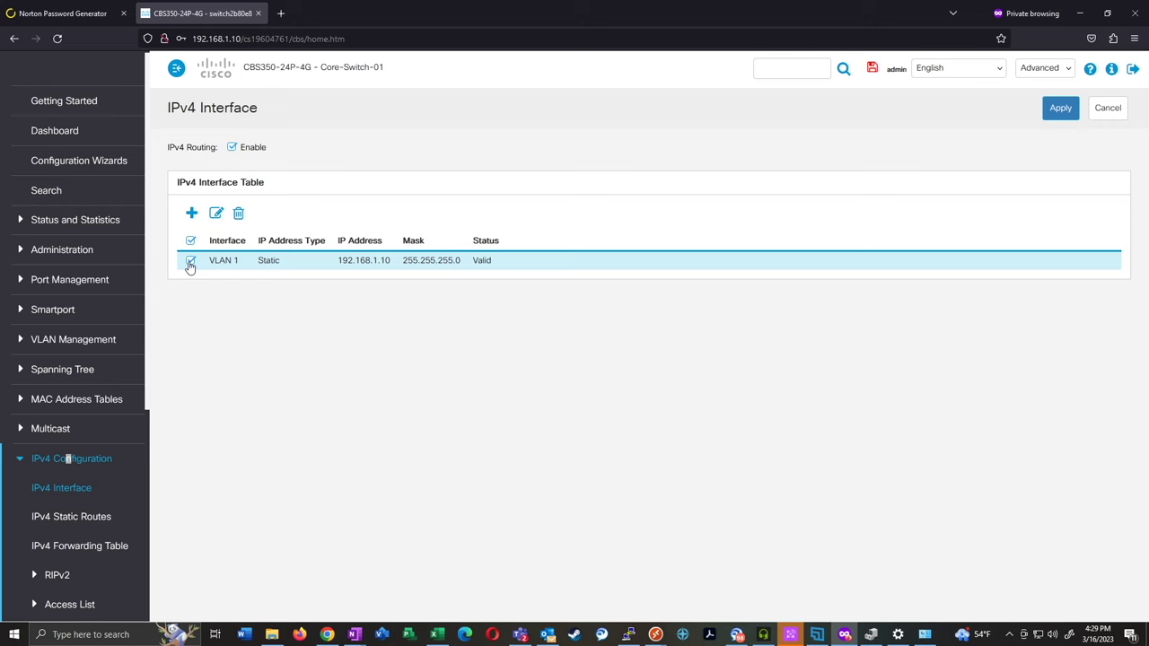
{"action": "left_click", "coordinate": [217, 214]}
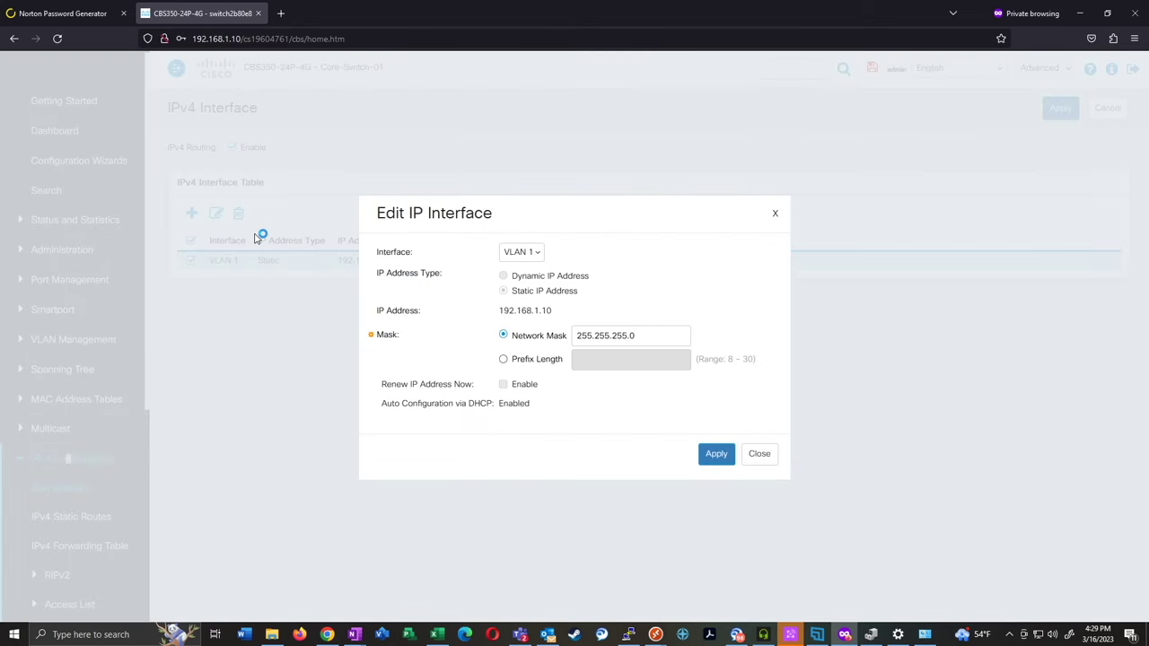
{"action": "mouse_move", "coordinate": [549, 310]}
{"action": "left_mouse_down"}
{"action": "mouse_move", "coordinate": [499, 310]}
{"action": "mouse_move", "coordinate": [531, 310]}
{"action": "left_mouse_up"}
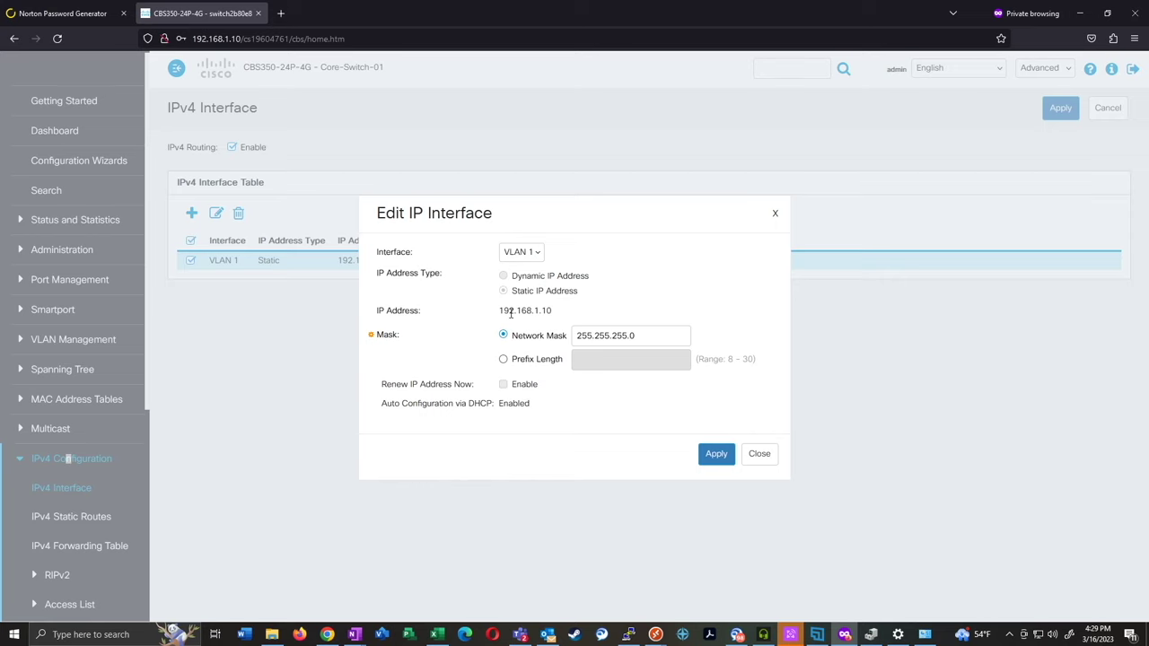
{"action": "left_click", "coordinate": [754, 455]}
Start a new static IPv4 interface, then discard it without adding anything
{"action": "left_click", "coordinate": [190, 215]}
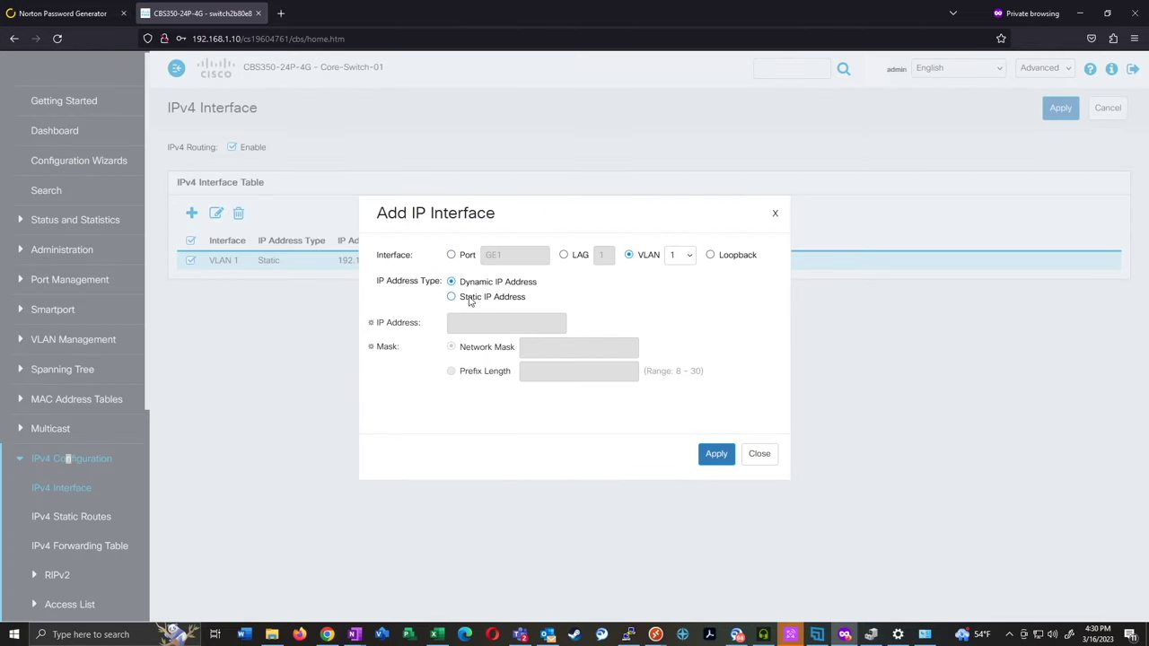
{"action": "left_click", "coordinate": [511, 298]}
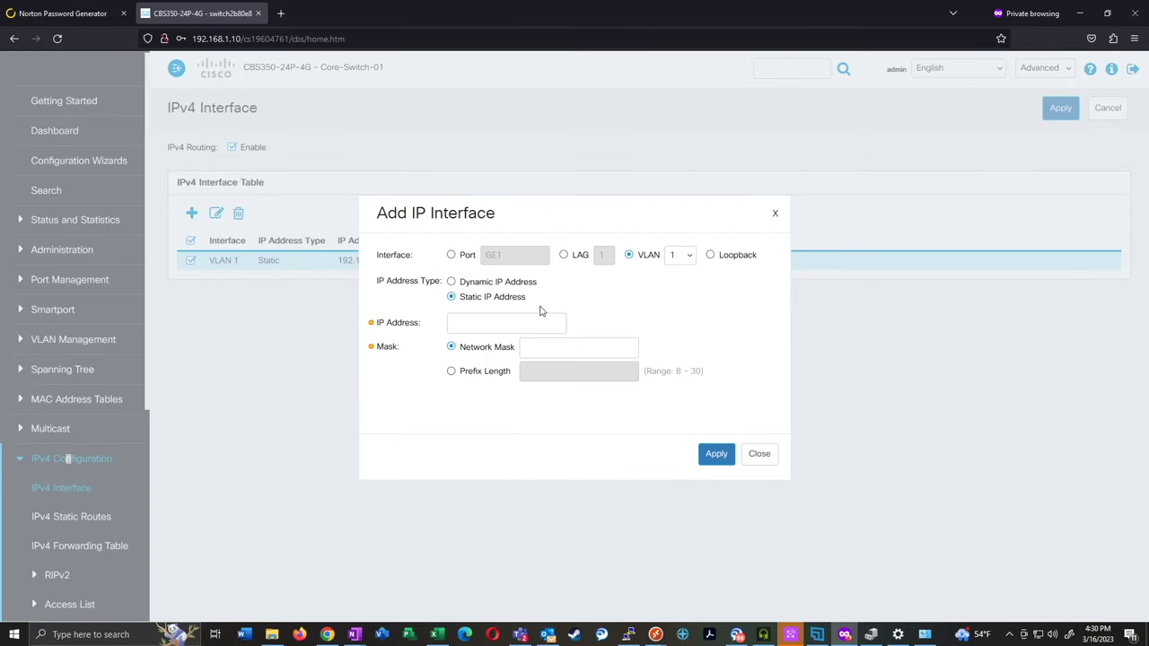
{"action": "left_click", "coordinate": [514, 322]}
{"action": "left_click", "coordinate": [764, 455]}
{"action": "left_click", "coordinate": [680, 358]}
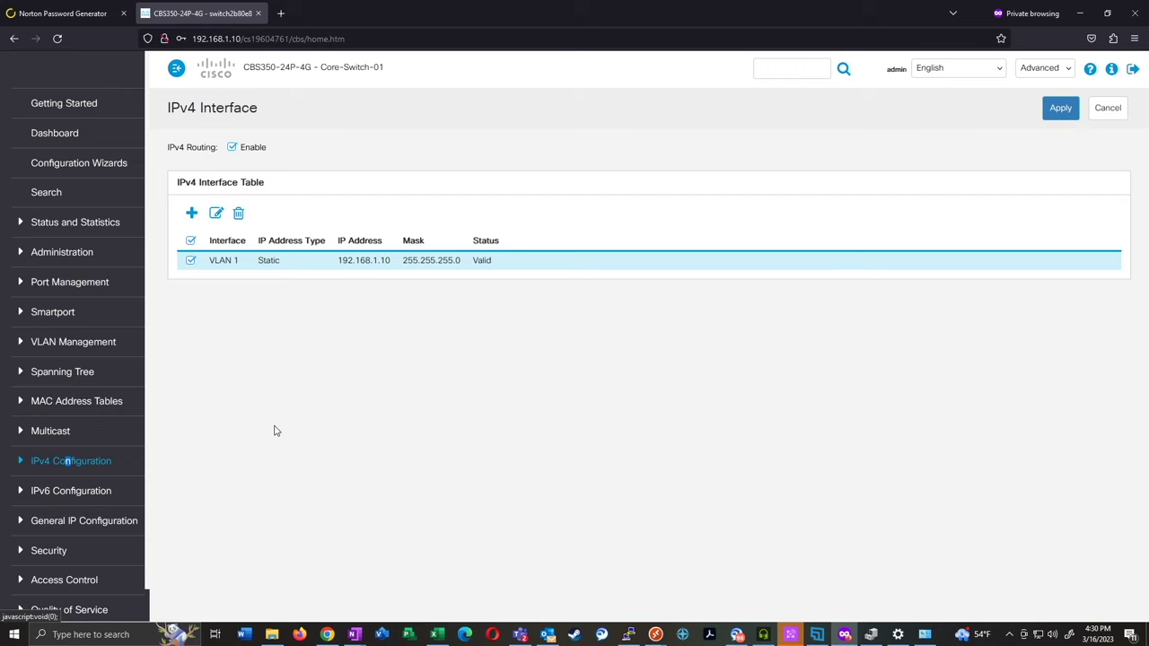
{"action": "left_click", "coordinate": [95, 344]}
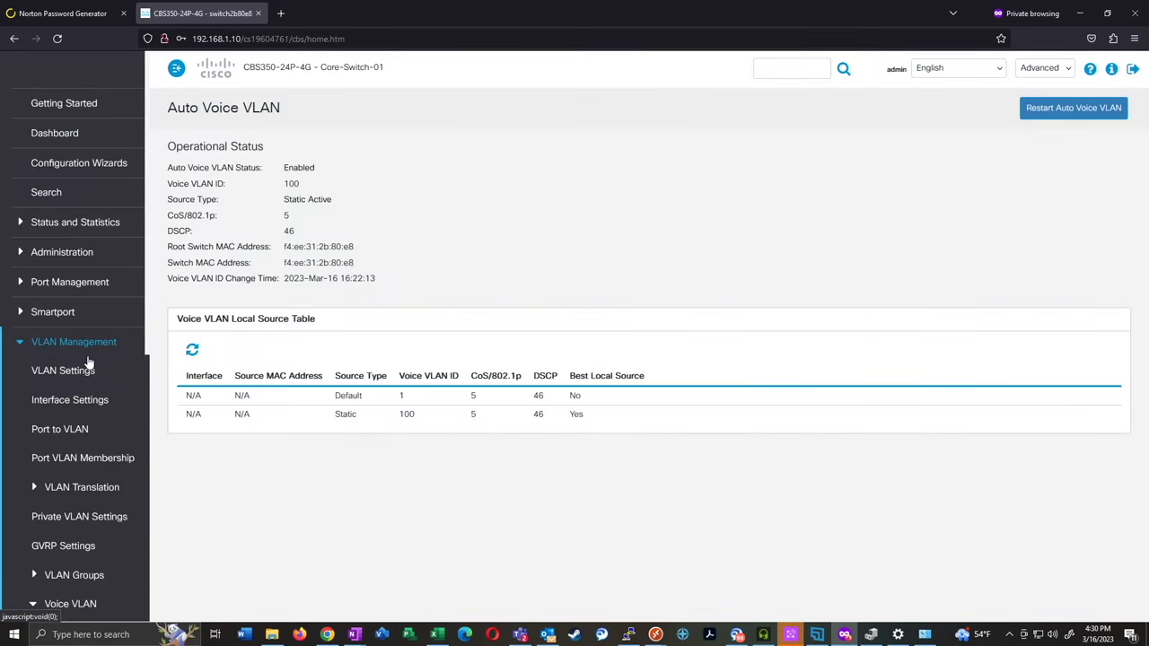
Add VLAN 50 named Wireless in VLAN Settings, then go to Port VLAN Membership
{"action": "left_click", "coordinate": [85, 370]}
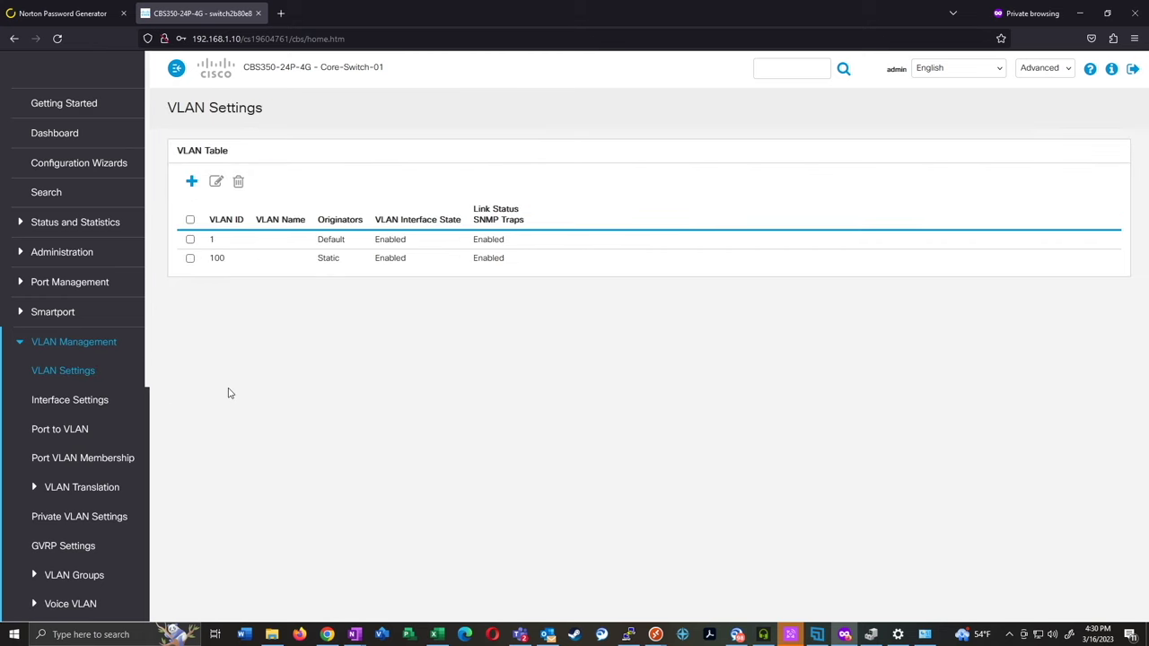
{"action": "left_click", "coordinate": [190, 181]}
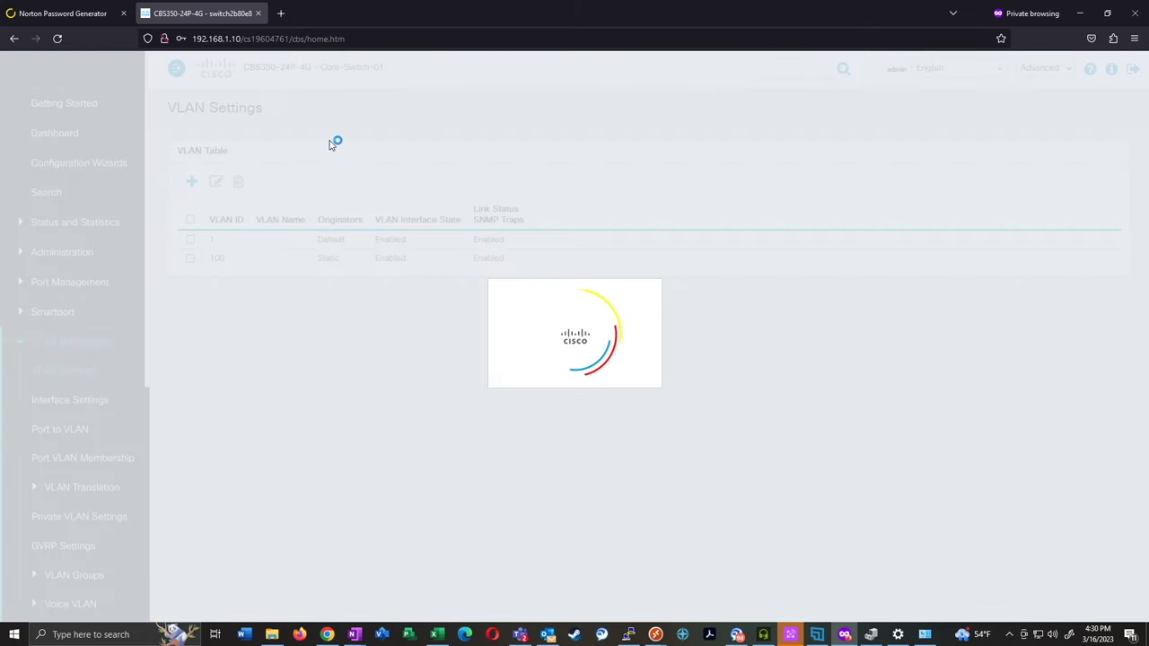
{"action": "type", "text": "50"}
{"action": "left_click", "coordinate": [517, 305]}
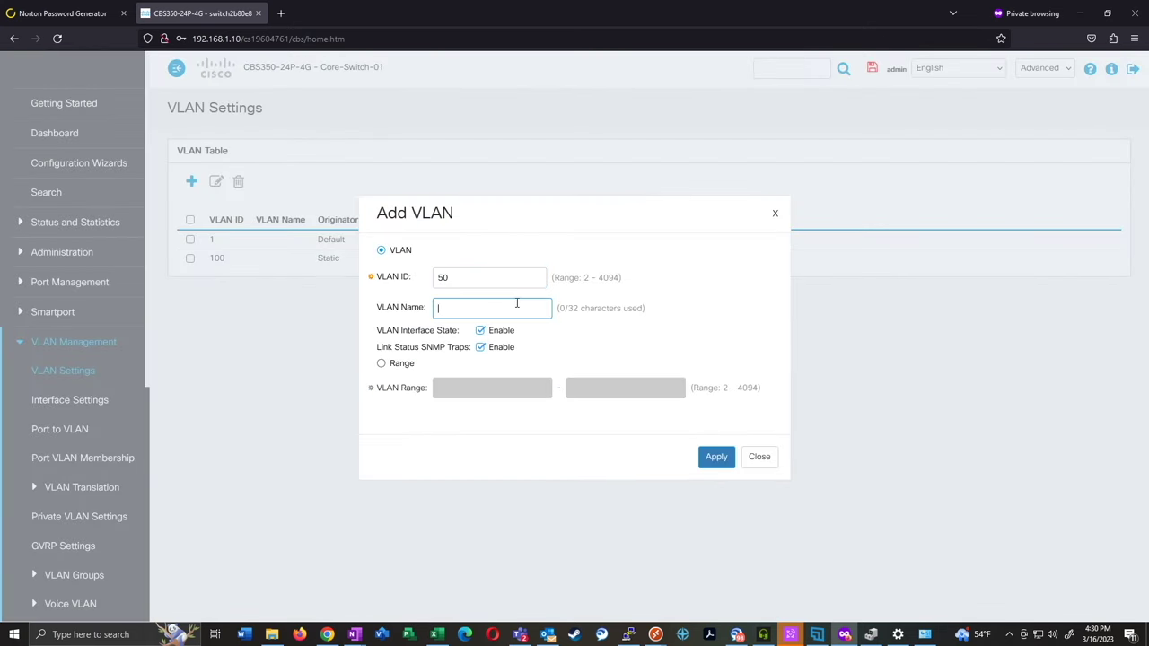
{"action": "type", "text": "Wireless"}
{"action": "left_click", "coordinate": [715, 457]}
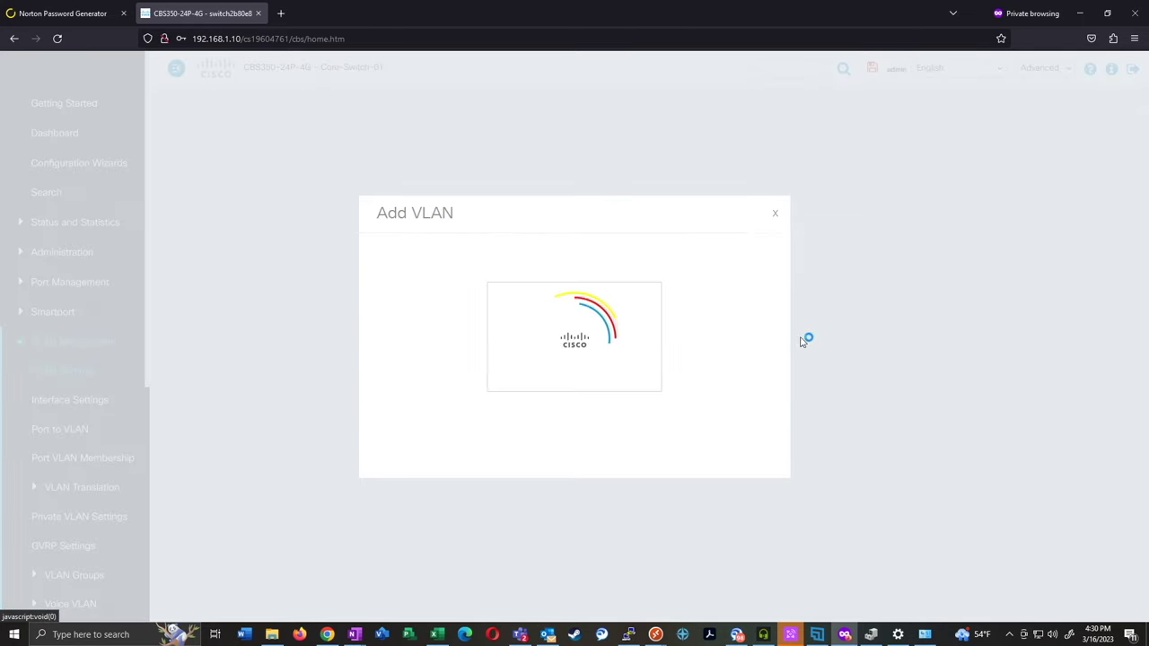
{"action": "left_click", "coordinate": [764, 458]}
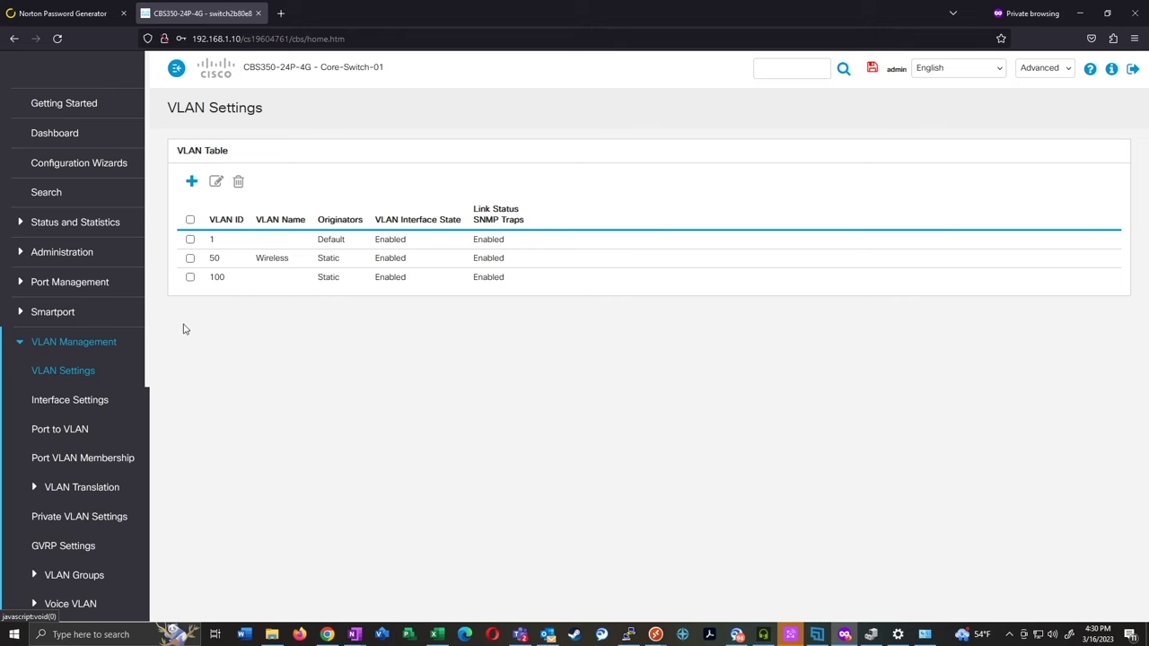
{"action": "left_click", "coordinate": [74, 458]}
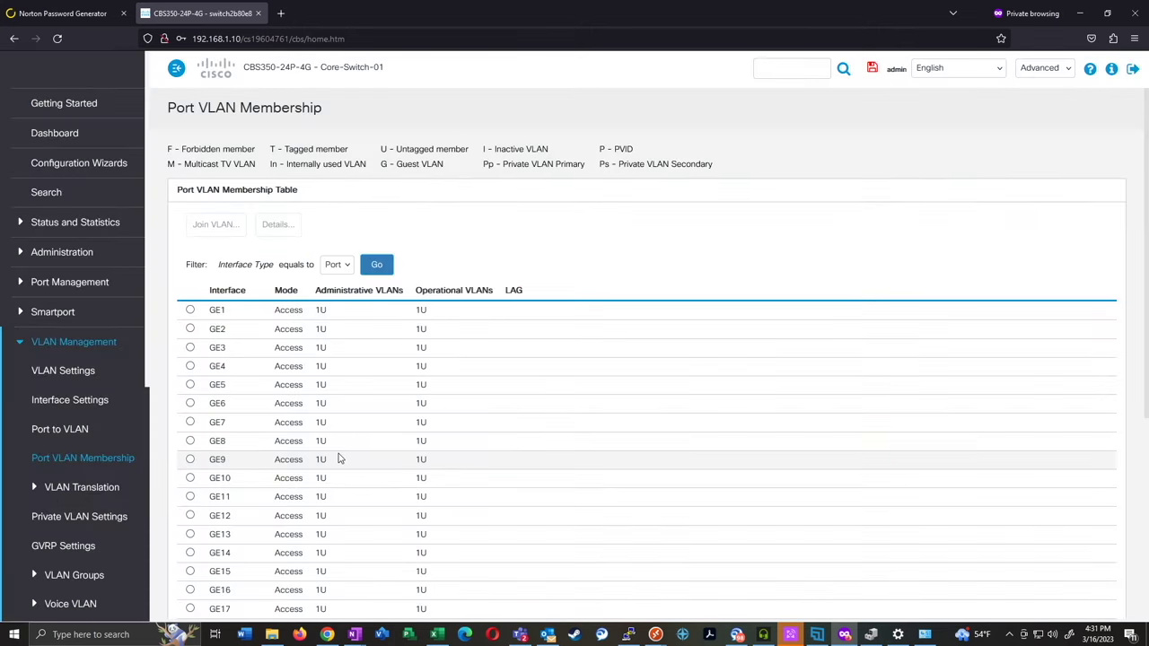
{"action": "scroll", "coordinate": [255, 417], "scroll_direction": "down", "scroll_amount": 5}
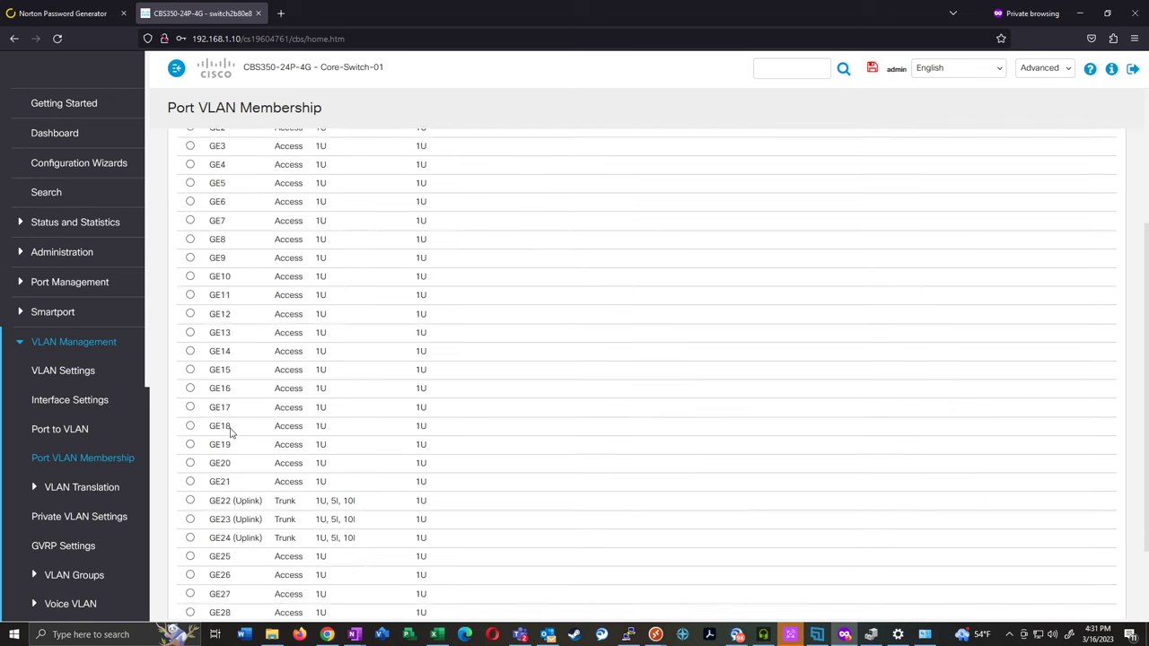
{"action": "left_click", "coordinate": [190, 365]}
{"action": "scroll", "coordinate": [404, 413], "scroll_direction": "up", "scroll_amount": 3}
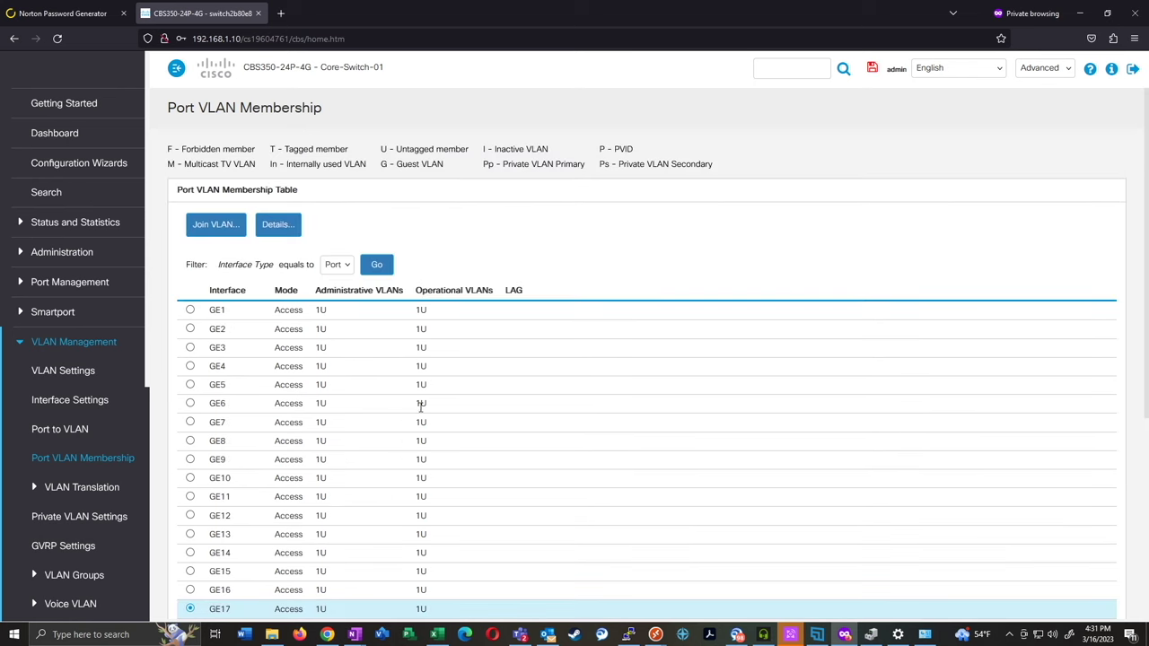
{"action": "left_click", "coordinate": [215, 225]}
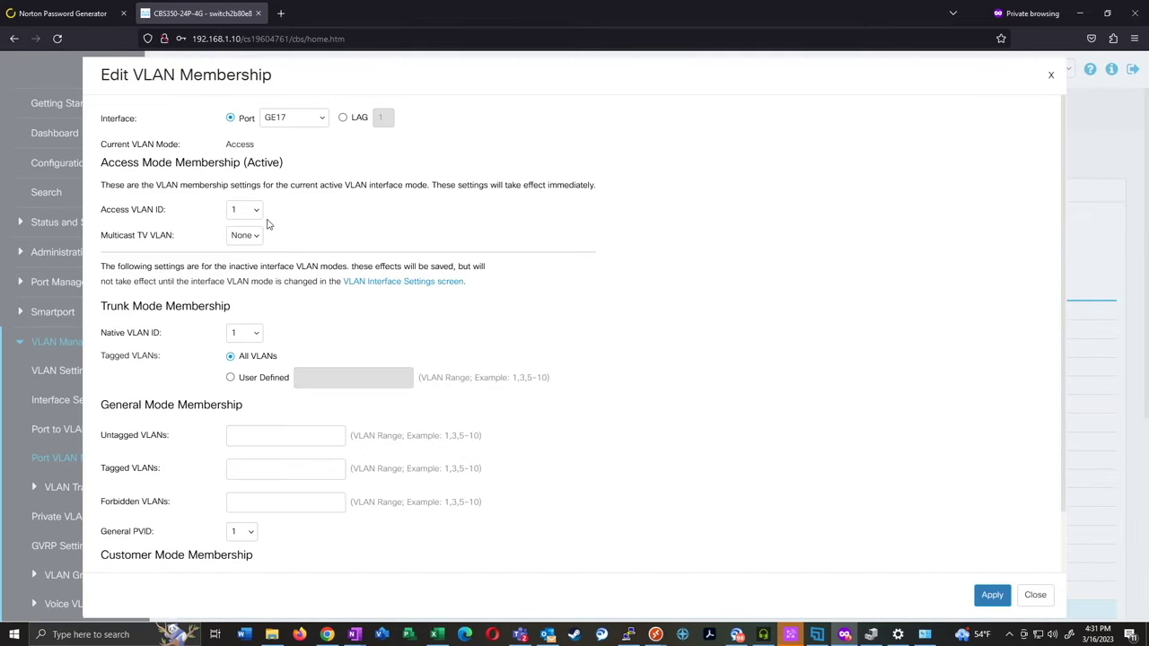
{"action": "left_click", "coordinate": [255, 216]}
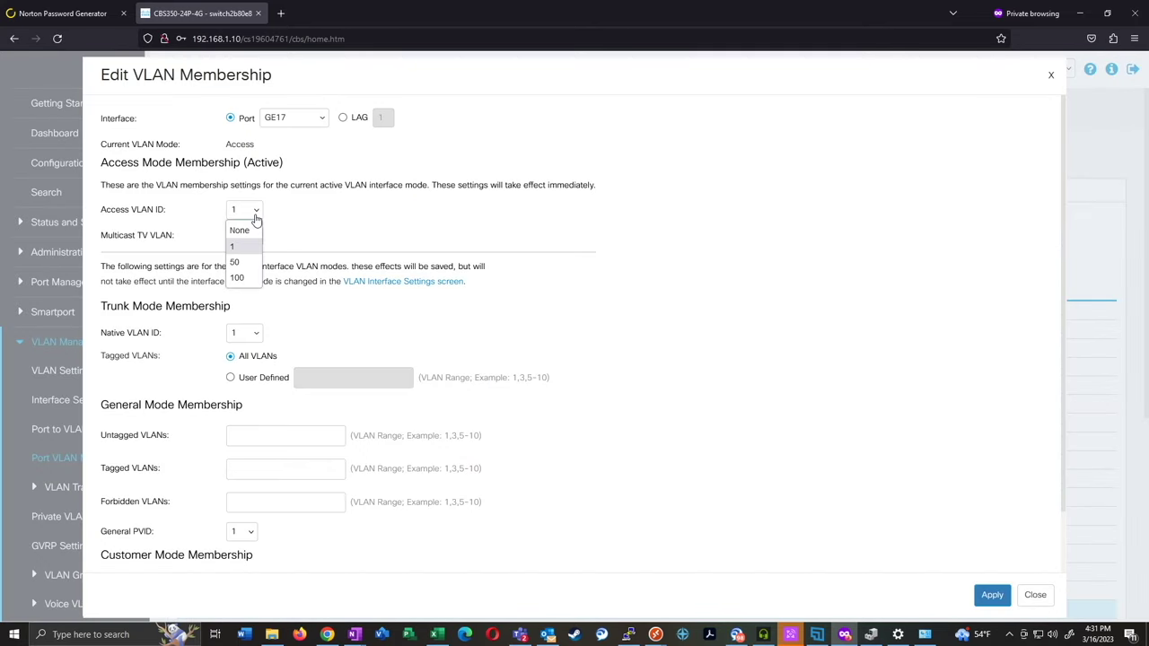
{"action": "left_click", "coordinate": [247, 266]}
{"action": "left_click", "coordinate": [255, 212]}
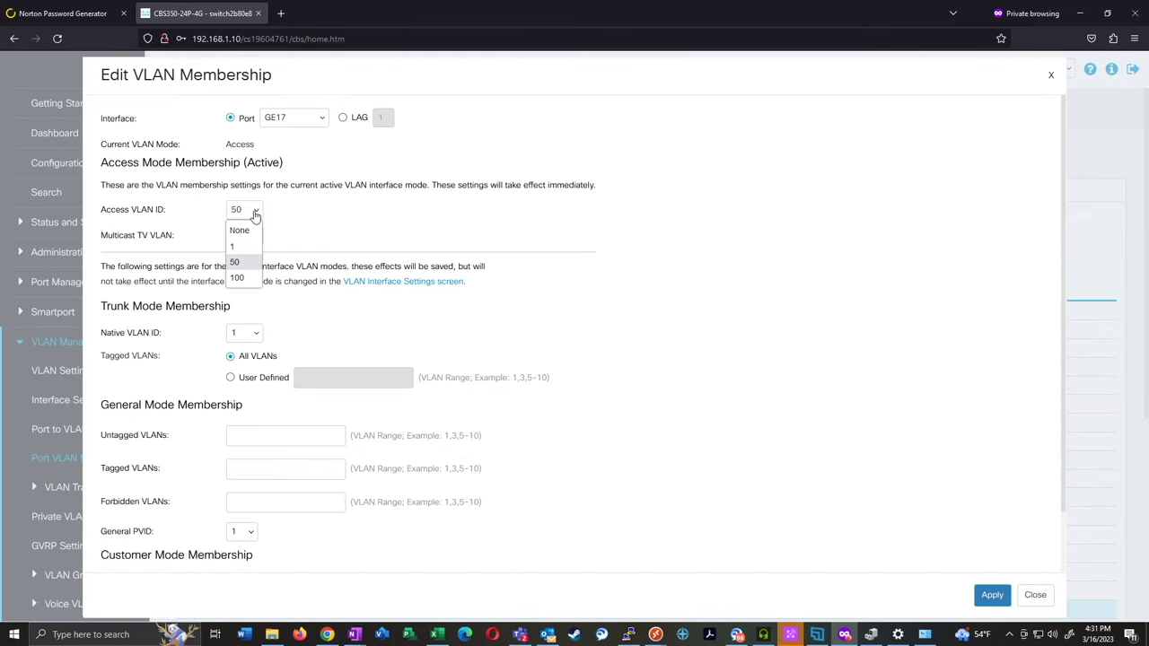
{"action": "left_click", "coordinate": [240, 243]}
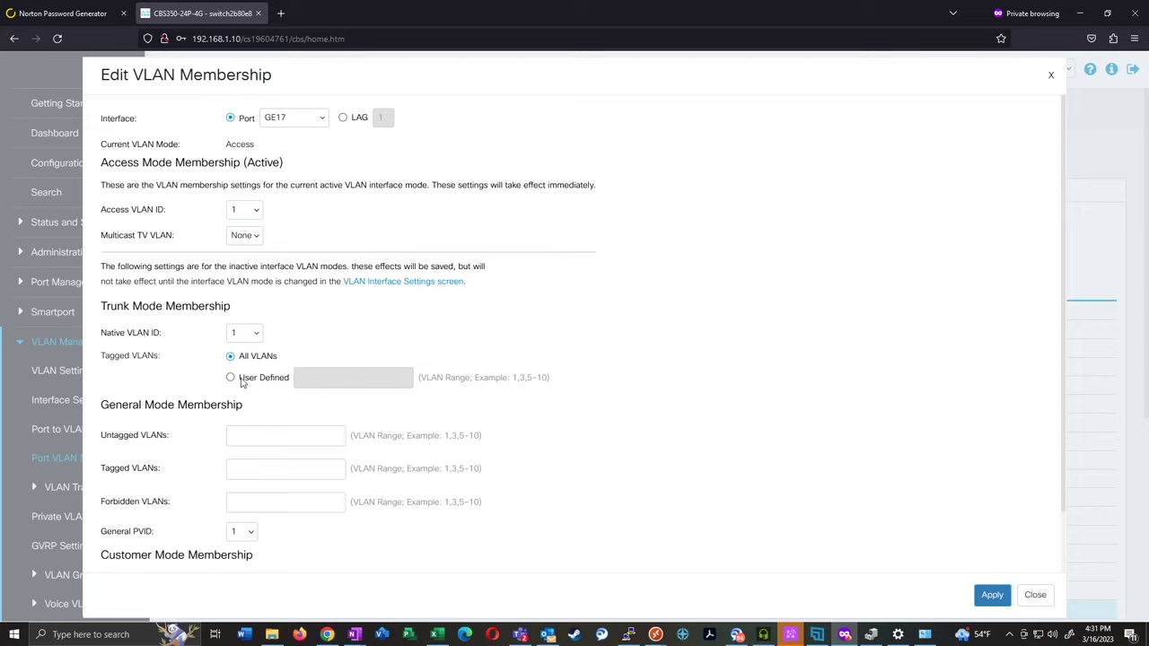
{"action": "left_click", "coordinate": [242, 377]}
{"action": "left_click", "coordinate": [305, 377]}
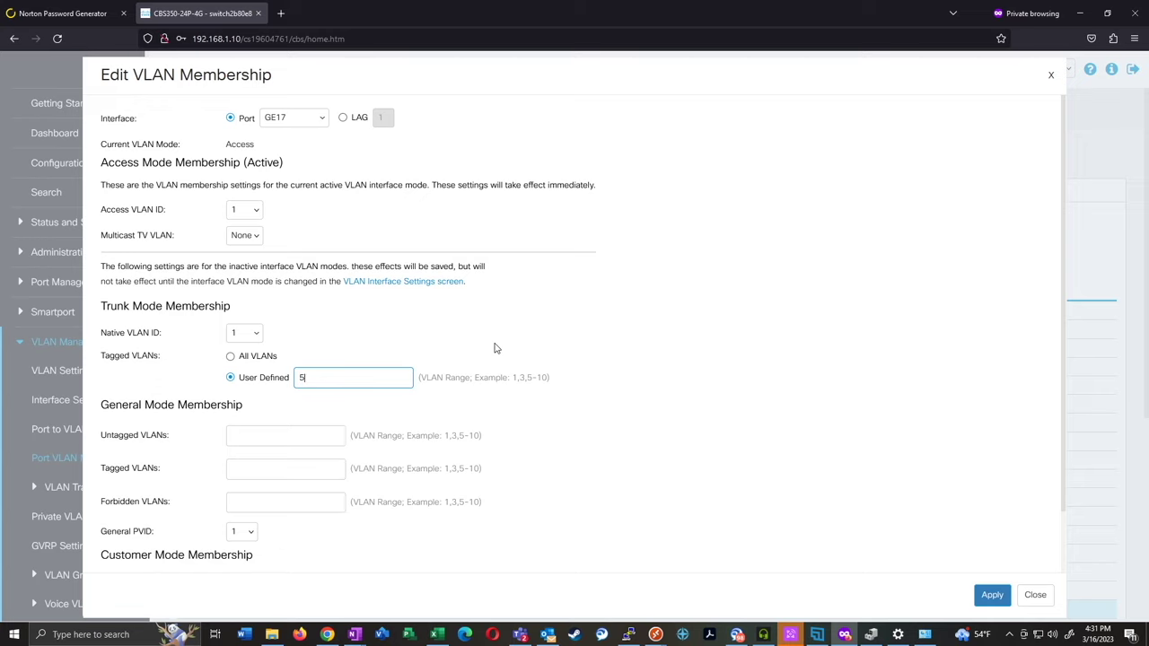
{"action": "left_click", "coordinate": [537, 323]}
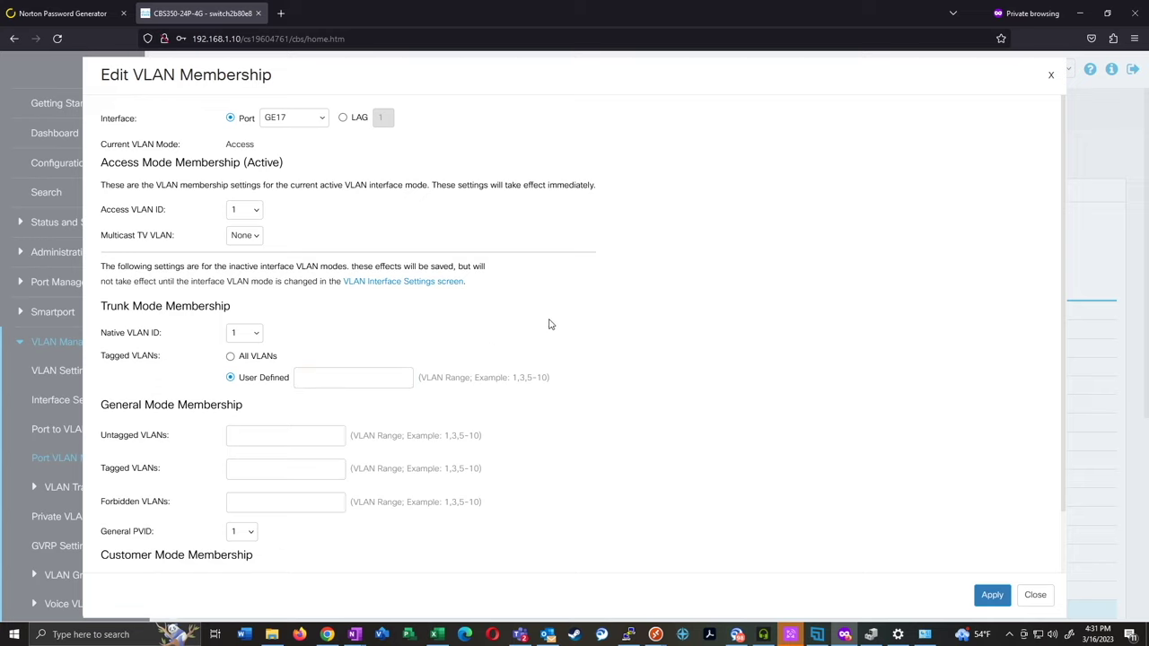
{"action": "left_click", "coordinate": [1034, 595]}
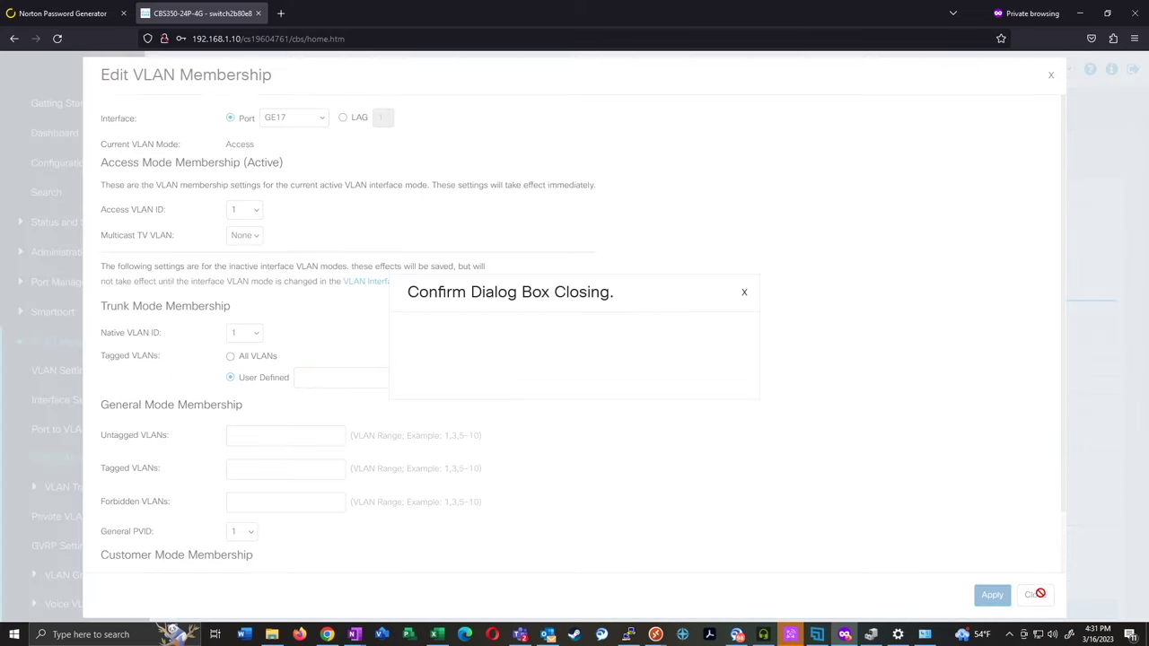
{"action": "left_click", "coordinate": [679, 363]}
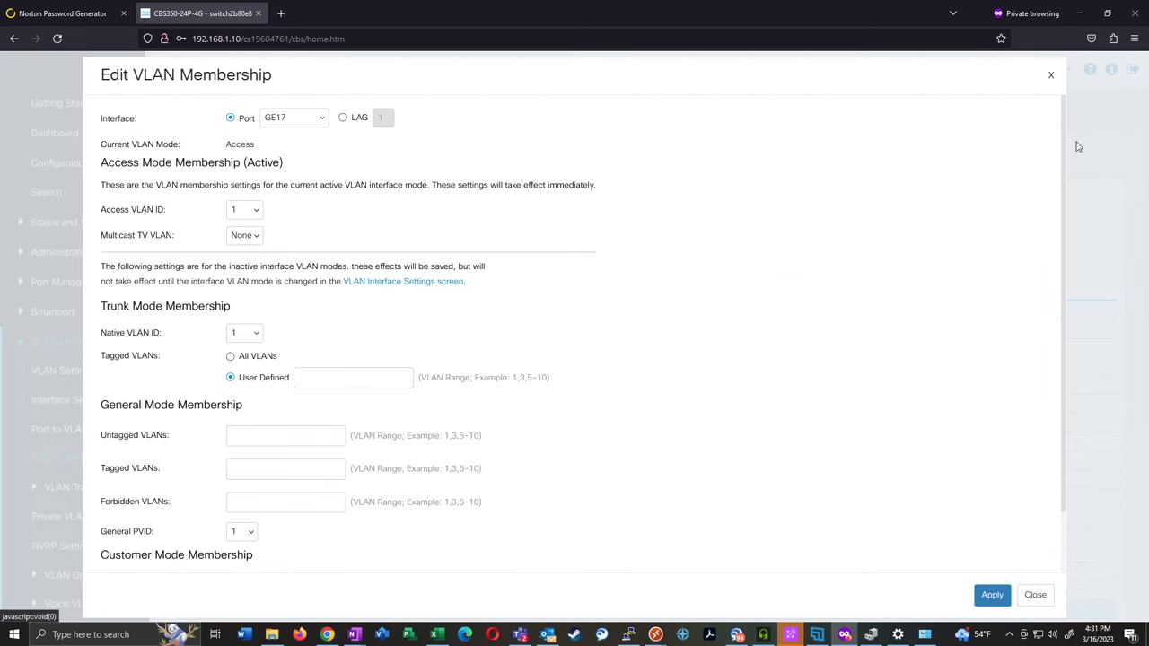
{"action": "left_click", "coordinate": [1049, 77]}
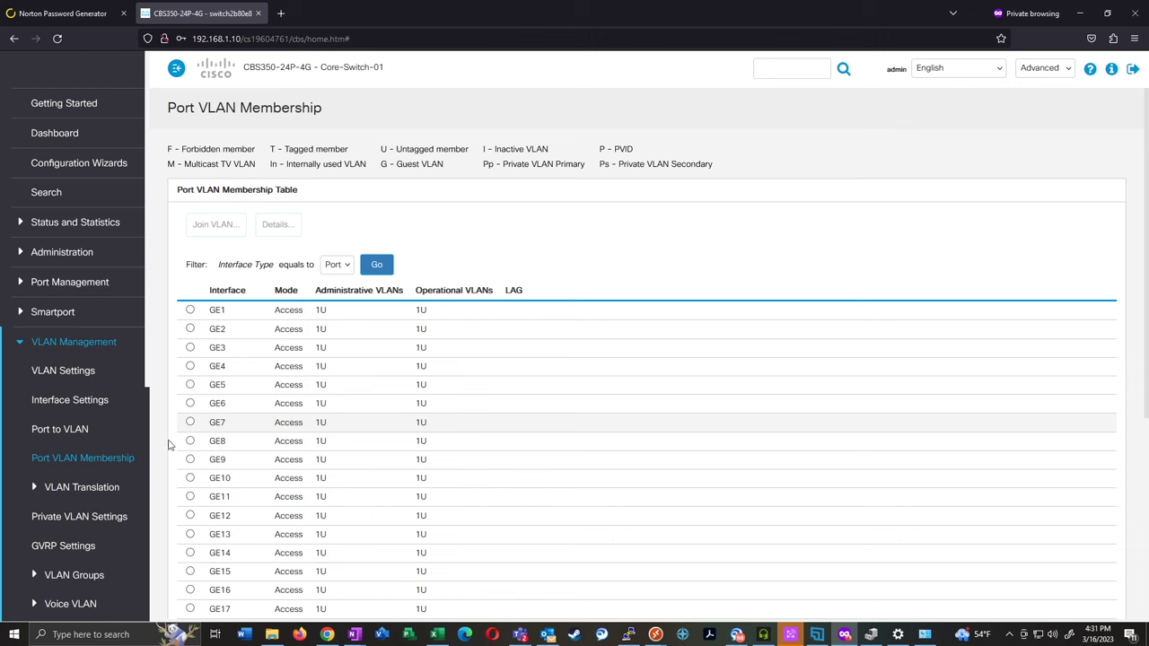
{"action": "left_click", "coordinate": [61, 431]}
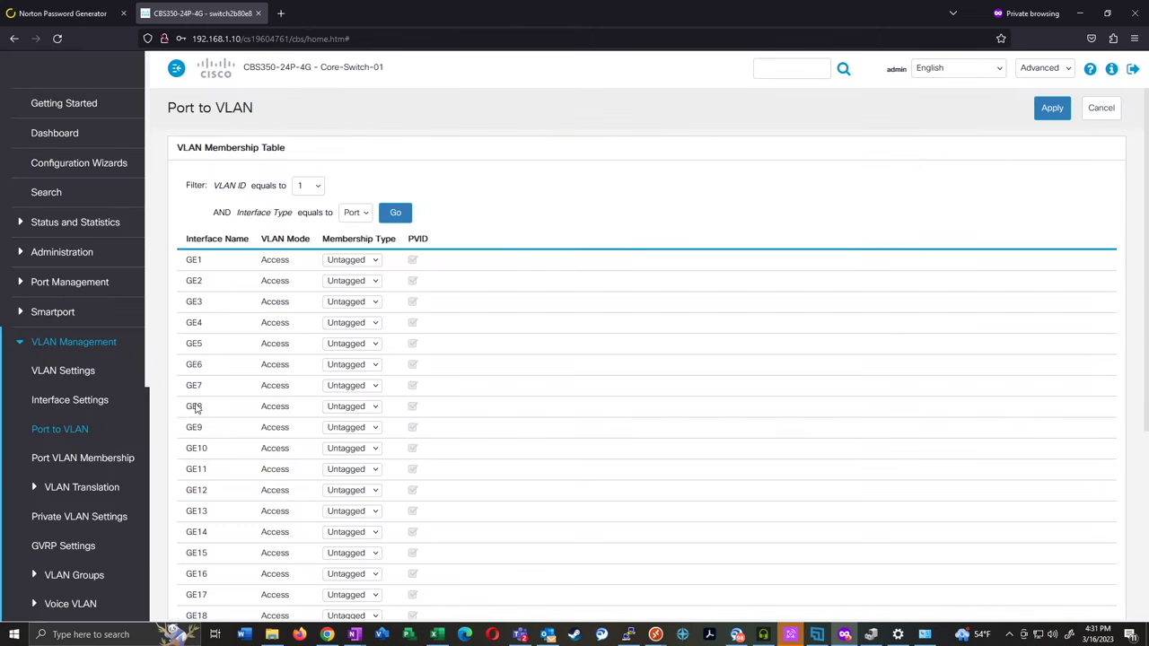
Filter the Port to VLAN table to VLAN ID 50
{"action": "scroll", "coordinate": [296, 321], "scroll_direction": "down", "scroll_amount": 2}
{"action": "scroll", "coordinate": [297, 341], "scroll_direction": "up", "scroll_amount": 2}
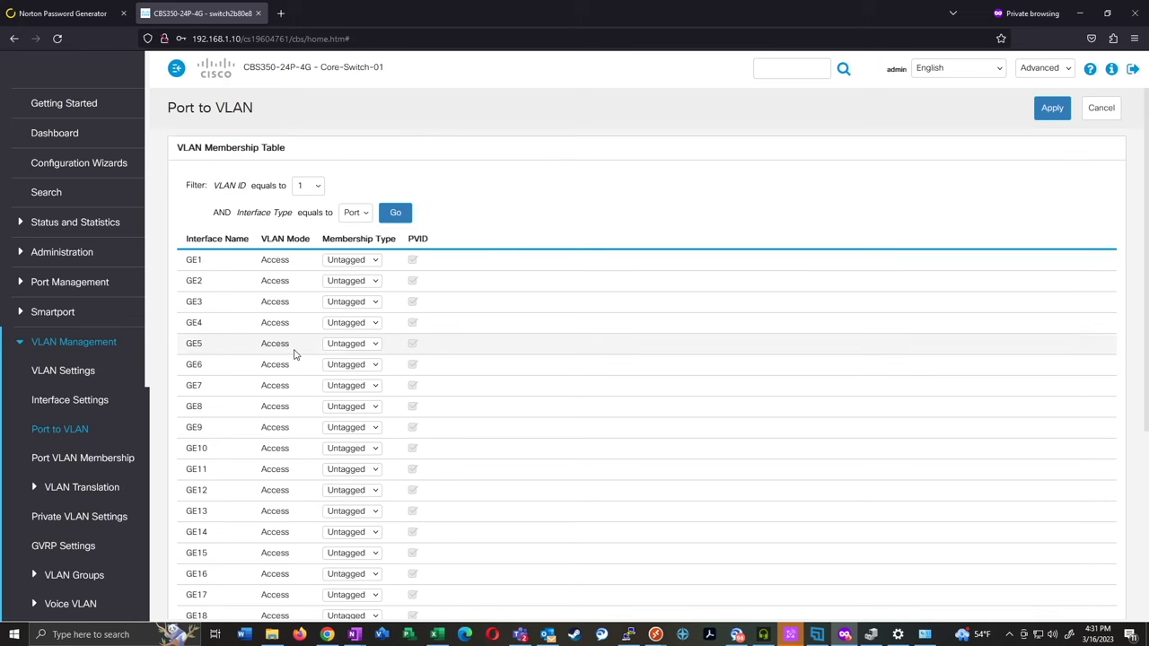
{"action": "left_click", "coordinate": [308, 184]}
{"action": "left_click", "coordinate": [303, 223]}
{"action": "left_click", "coordinate": [397, 214]}
Make GE14 an Untagged member of VLAN 50
{"action": "scroll", "coordinate": [214, 331], "scroll_direction": "down", "scroll_amount": 3}
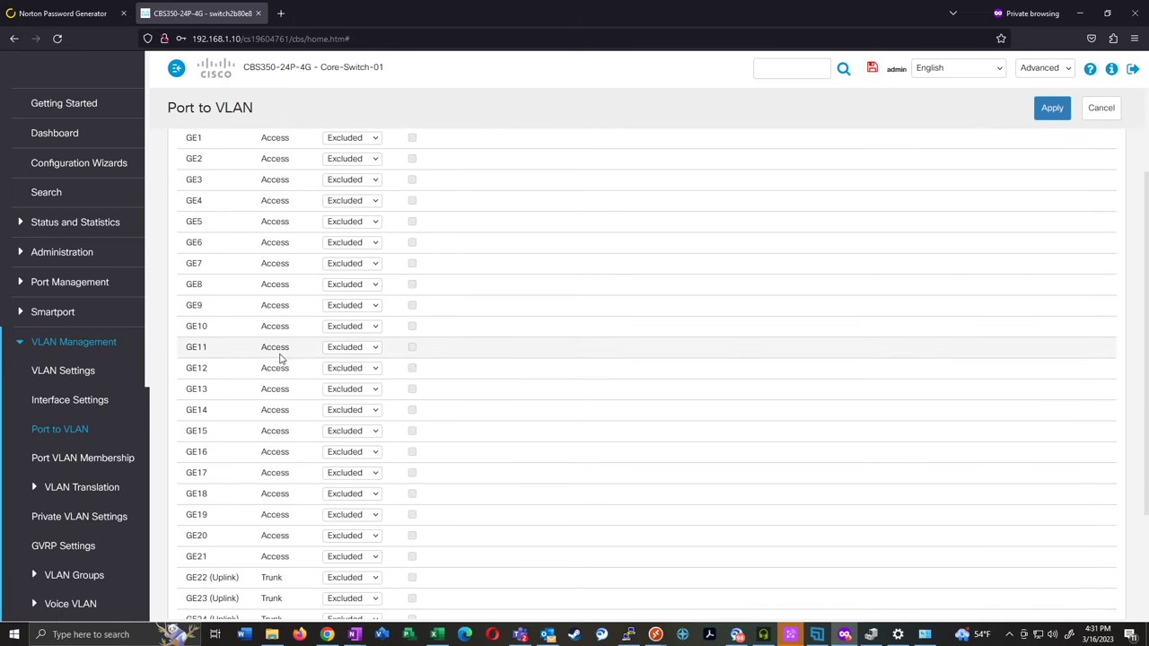
{"action": "left_click", "coordinate": [345, 413]}
{"action": "left_click", "coordinate": [350, 442]}
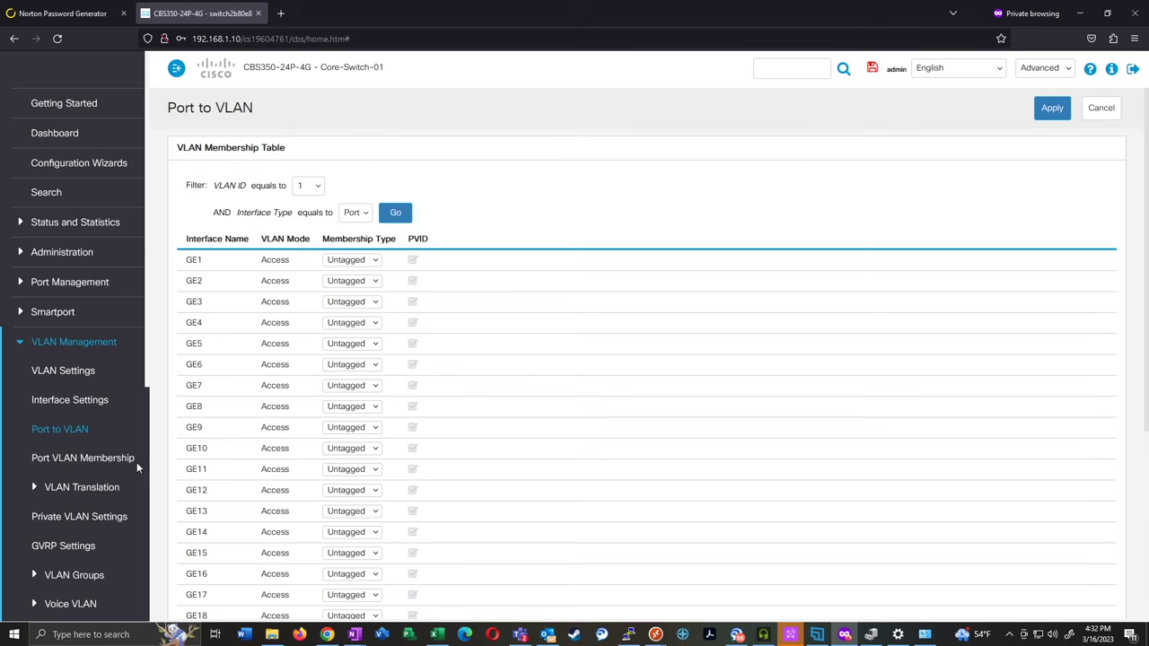
{"action": "scroll", "coordinate": [118, 476], "scroll_direction": "down", "scroll_amount": 1}
{"action": "scroll", "coordinate": [85, 489], "scroll_direction": "up", "scroll_amount": 1}
{"action": "left_click", "coordinate": [92, 401]}
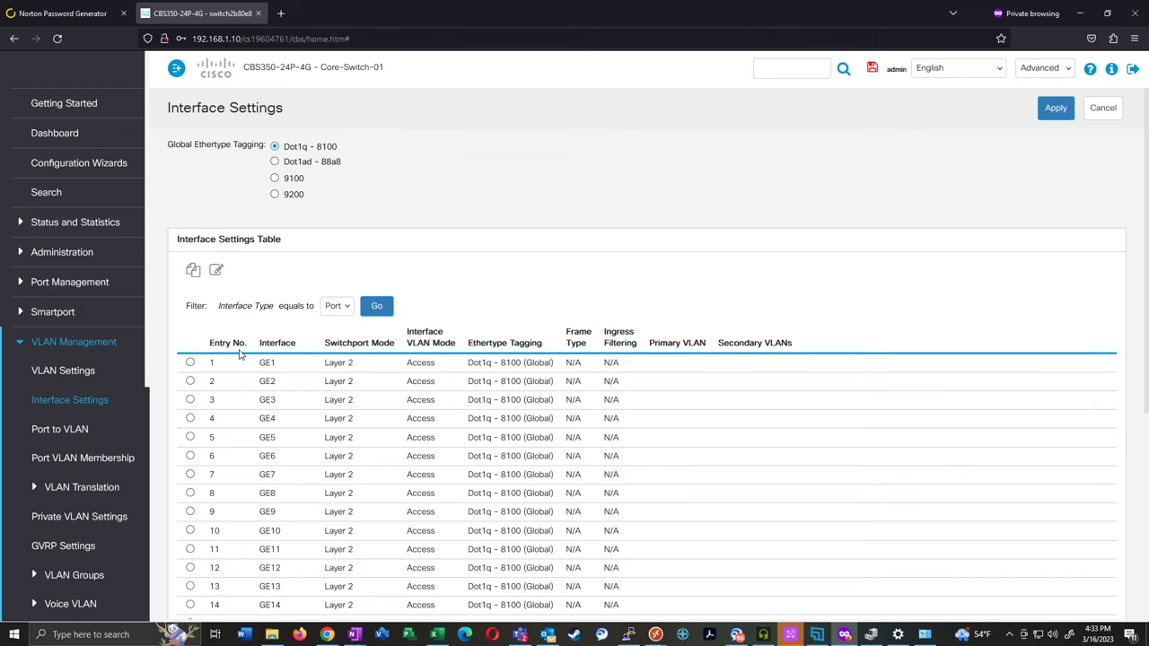
Confirm GE22–GE24 are trunk ports in Interface Settings, then open the IPv4 Interface page
{"action": "scroll", "coordinate": [474, 487], "scroll_direction": "down", "scroll_amount": 3}
{"action": "scroll", "coordinate": [333, 494], "scroll_direction": "down", "scroll_amount": 3}
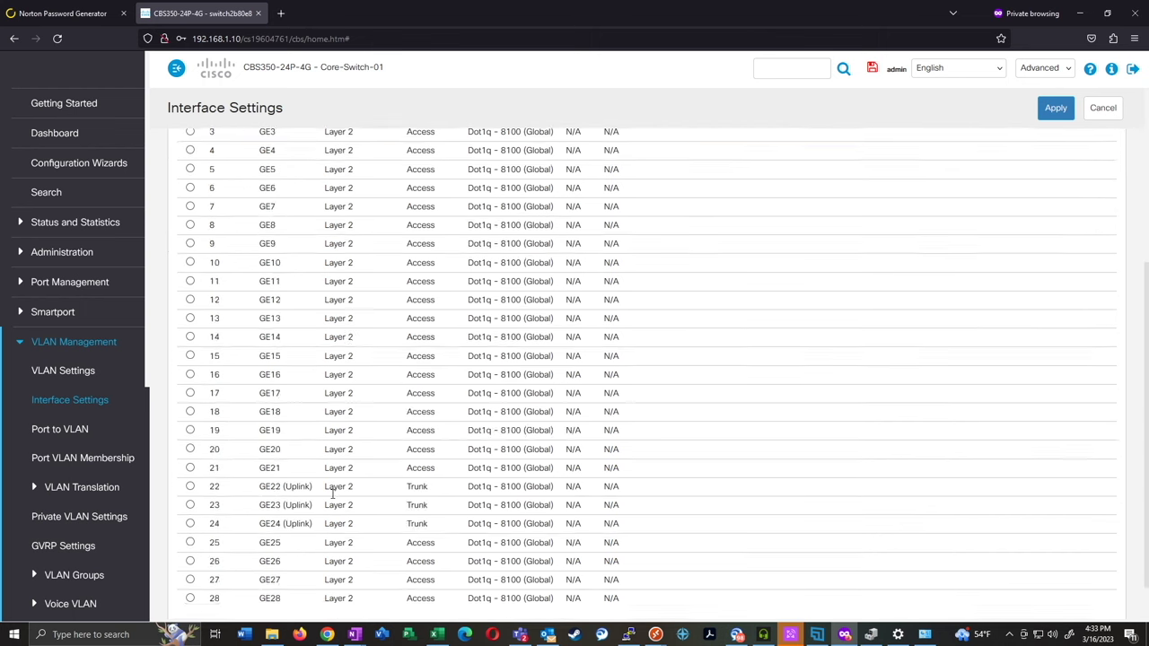
{"action": "scroll", "coordinate": [332, 493], "scroll_direction": "down", "scroll_amount": 1}
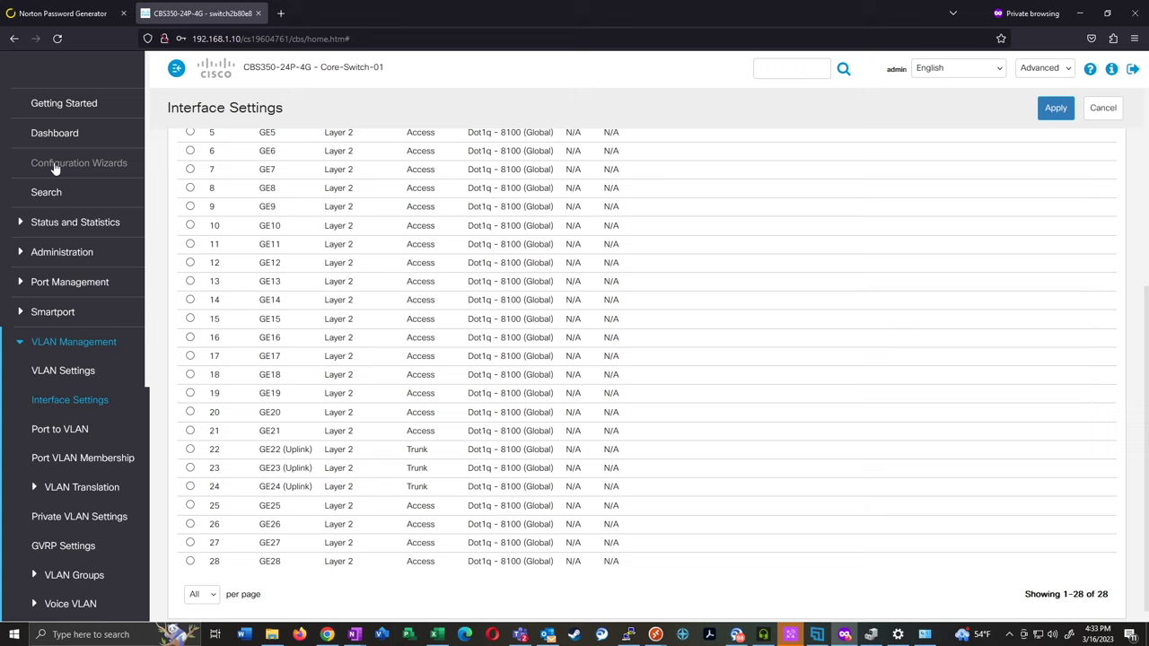
{"action": "left_click", "coordinate": [55, 346]}
{"action": "left_click", "coordinate": [36, 459]}
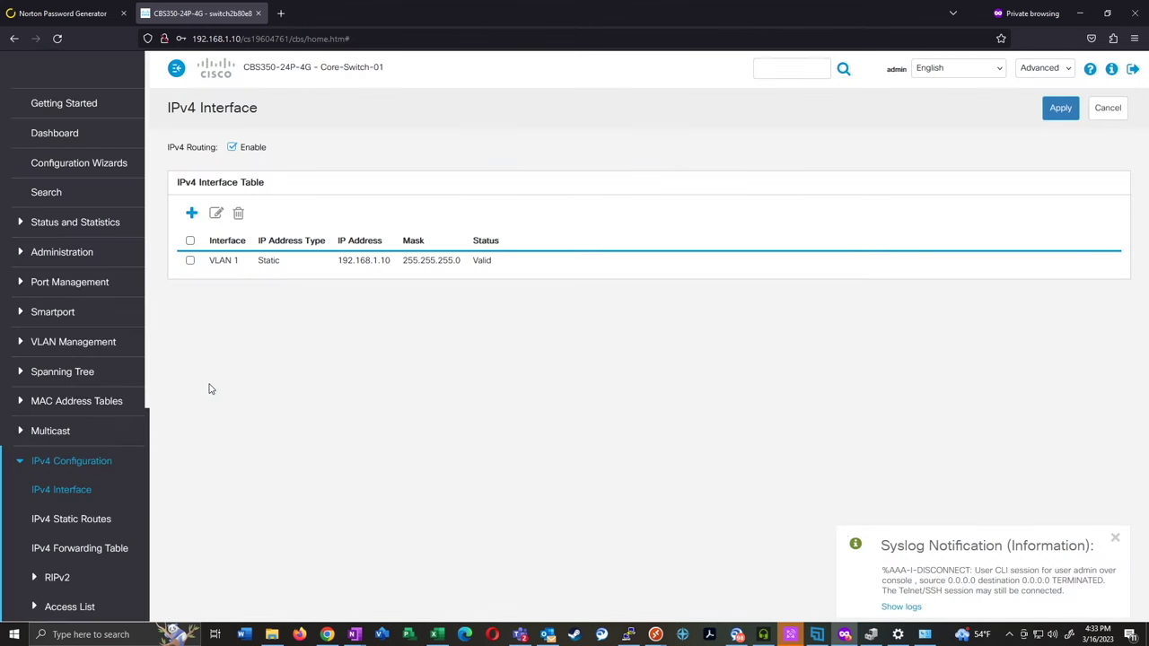
Confirm VLAN 1 is static 192.168.1.10, then open the Security TACACS+ Client page
{"action": "scroll", "coordinate": [126, 357], "scroll_direction": "down", "scroll_amount": 5}
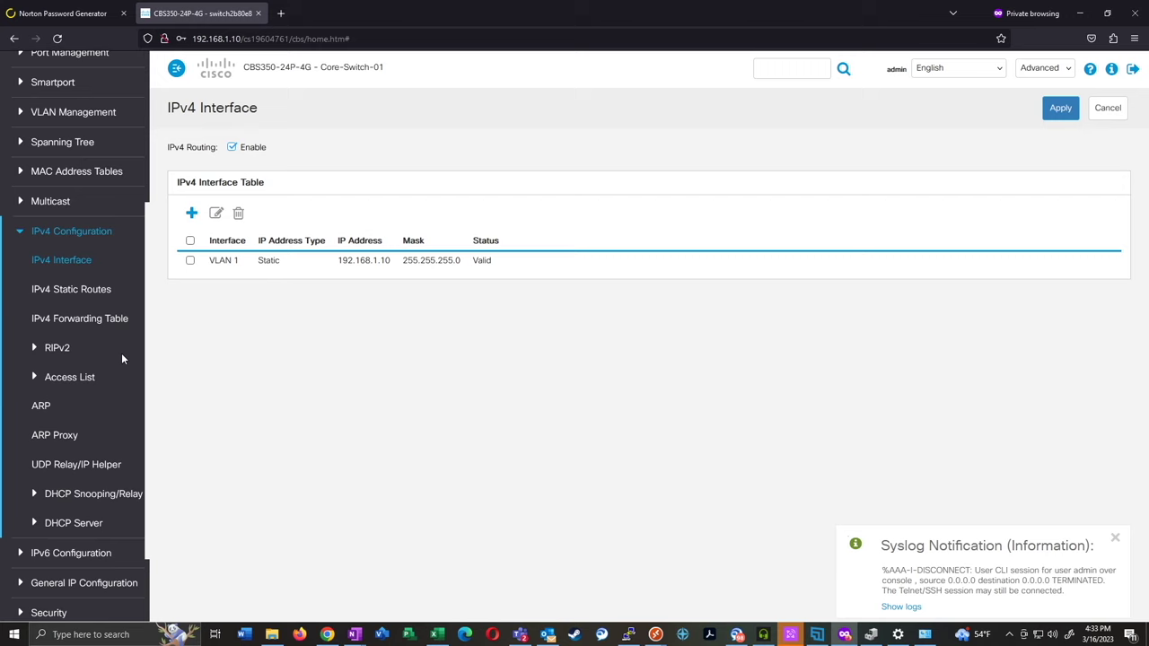
{"action": "left_click", "coordinate": [23, 233]}
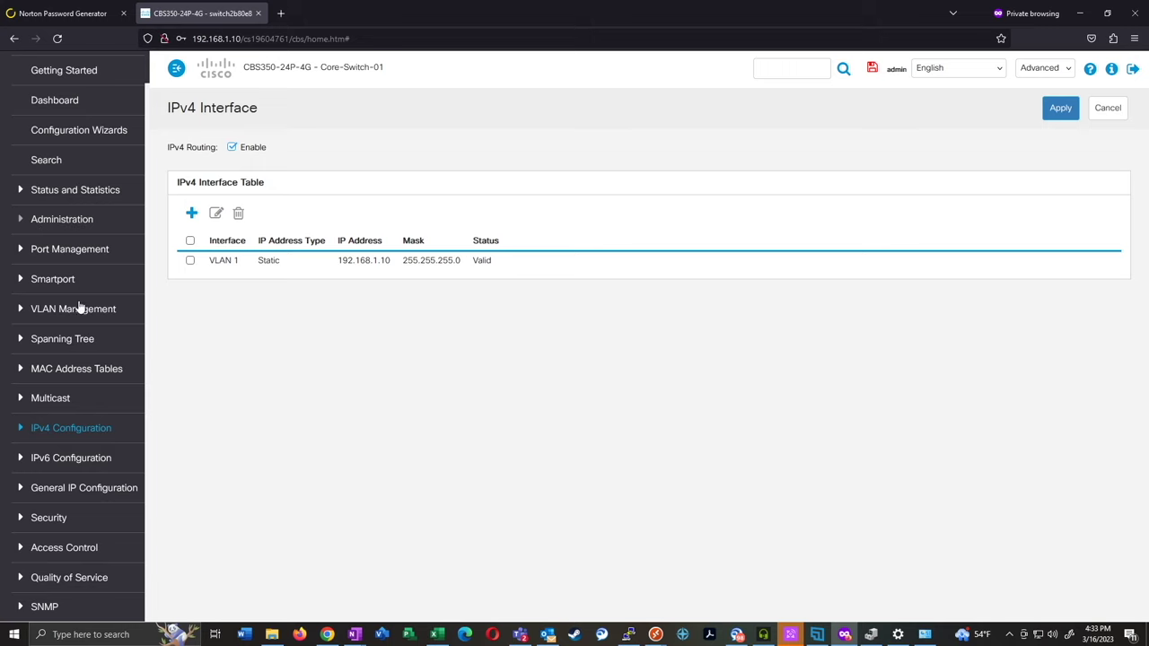
{"action": "left_click", "coordinate": [34, 519]}
{"action": "scroll", "coordinate": [99, 417], "scroll_direction": "down", "scroll_amount": 5}
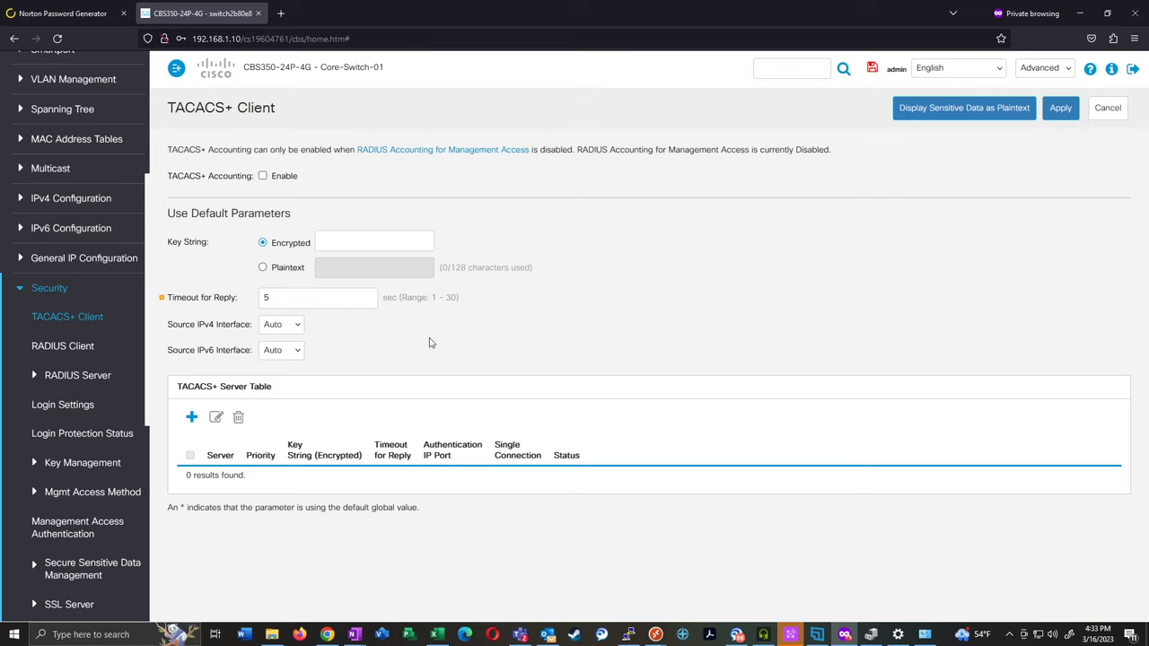
Copy running-config to startup-config with the header Save icon
{"action": "scroll", "coordinate": [70, 341], "scroll_direction": "down", "scroll_amount": 1}
{"action": "scroll", "coordinate": [70, 341], "scroll_direction": "down", "scroll_amount": 7}
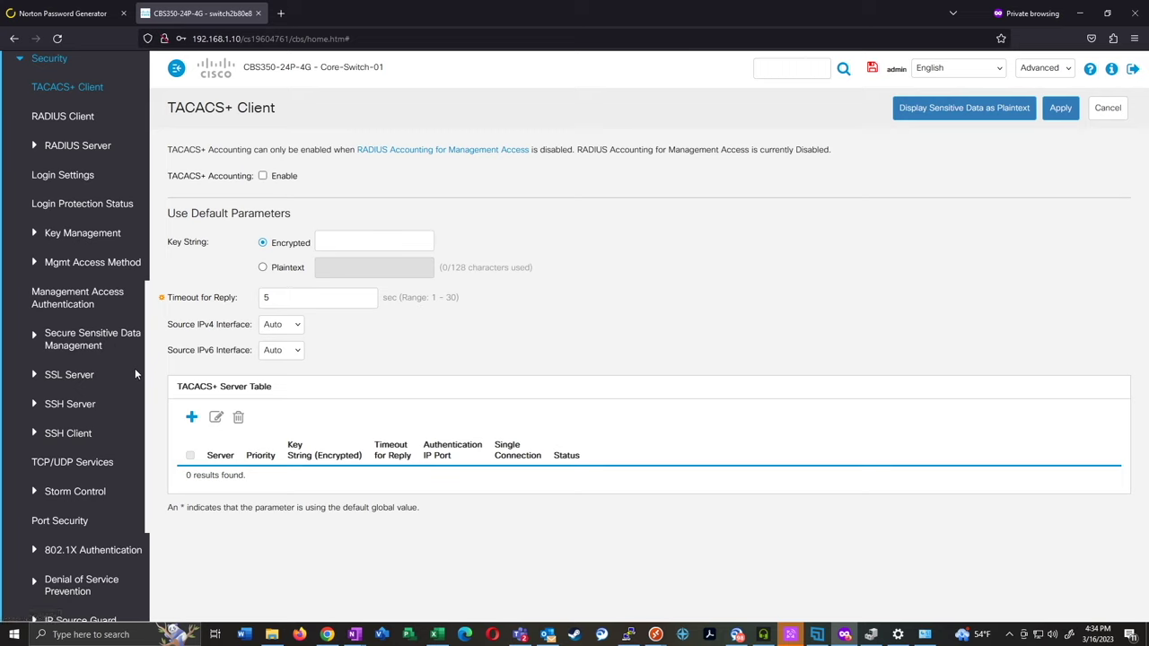
{"action": "scroll", "coordinate": [104, 416], "scroll_direction": "up", "scroll_amount": 10}
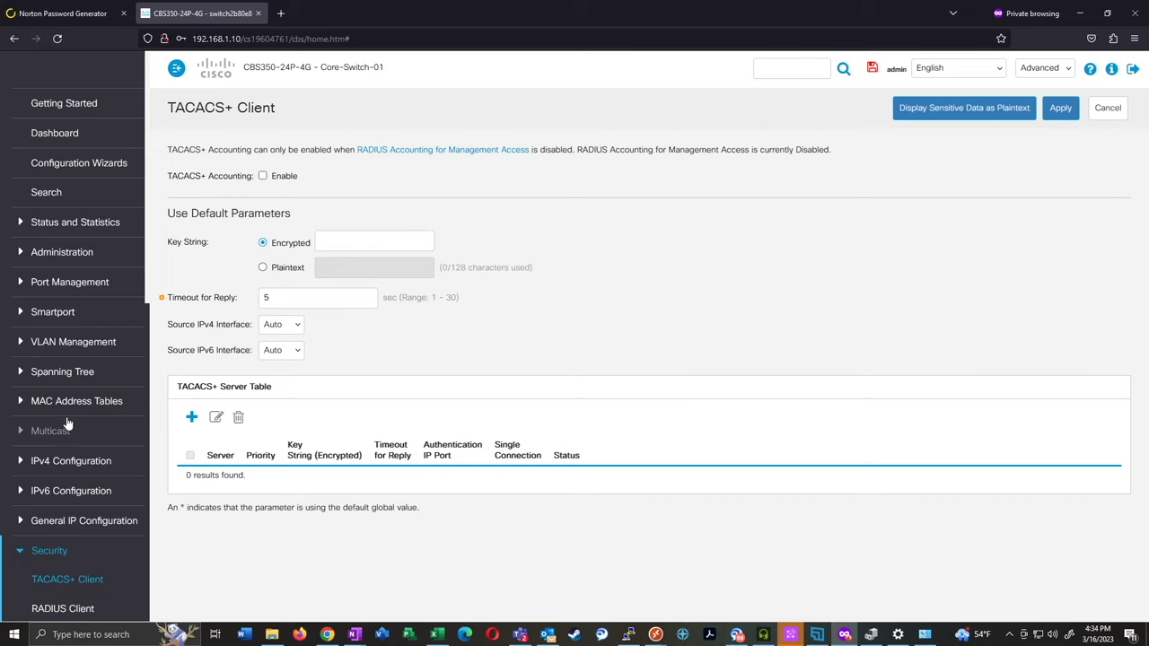
{"action": "left_click", "coordinate": [872, 70]}
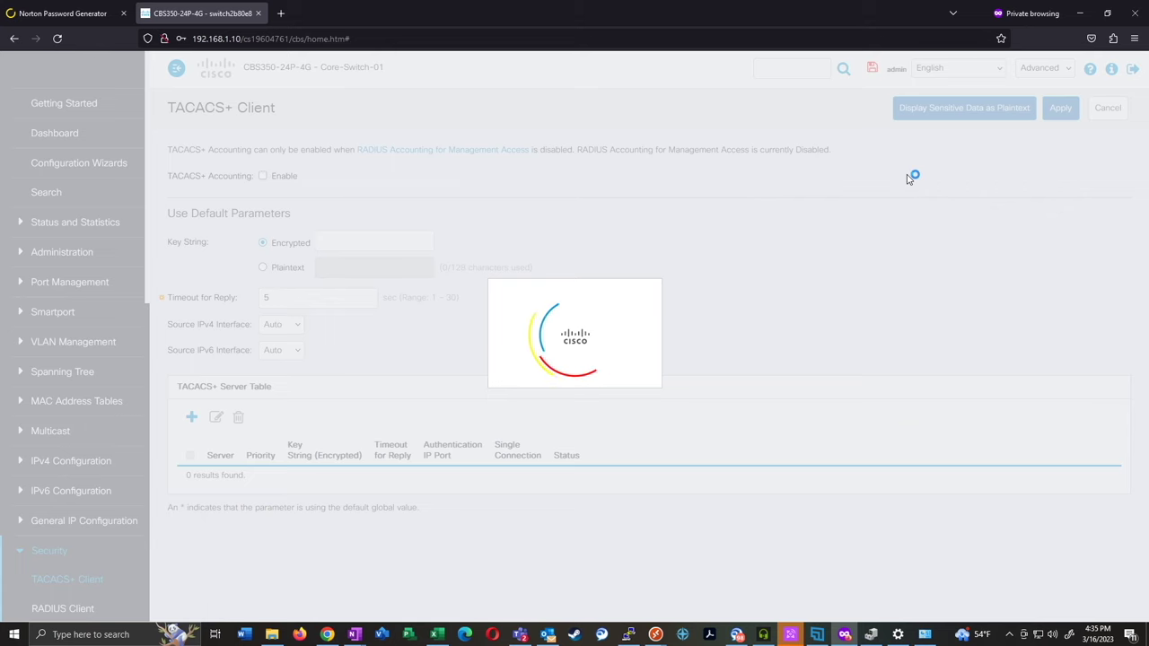